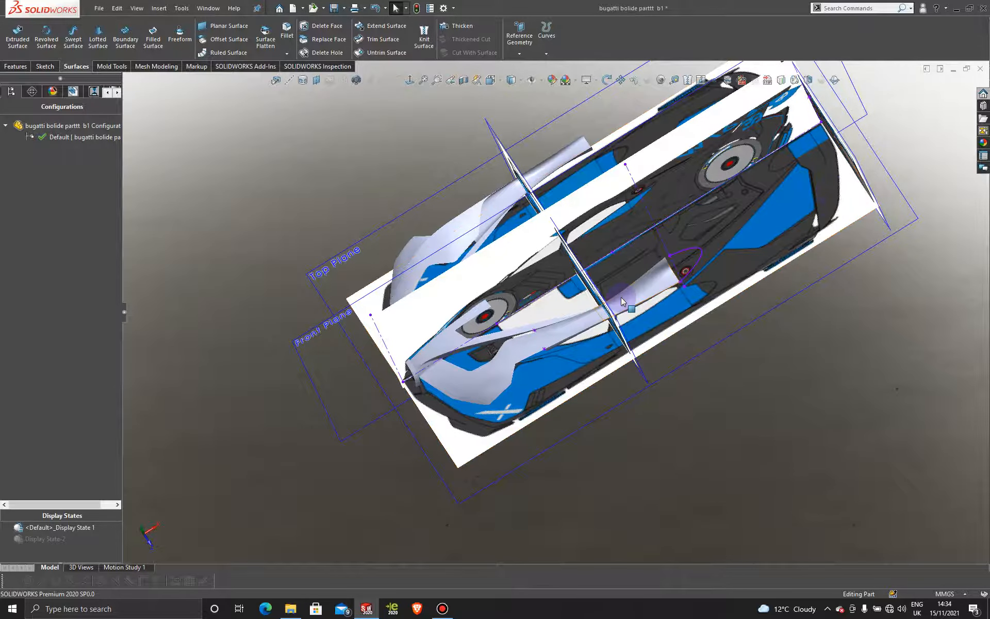
Step: Delete the sketches 3DSketch49 and Sketch50 from the end of the feature tree
{"action": "middle_click_drag", "start_coordinate": [664, 313], "coordinate": [418, 141]}
{"action": "key", "text": "Delete"}
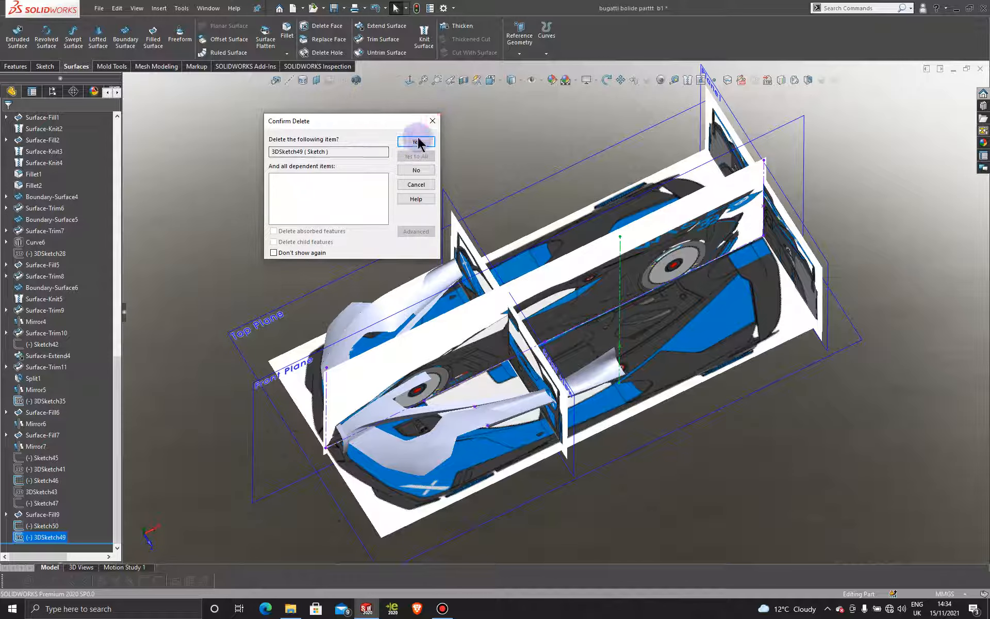
{"action": "left_click", "coordinate": [418, 142]}
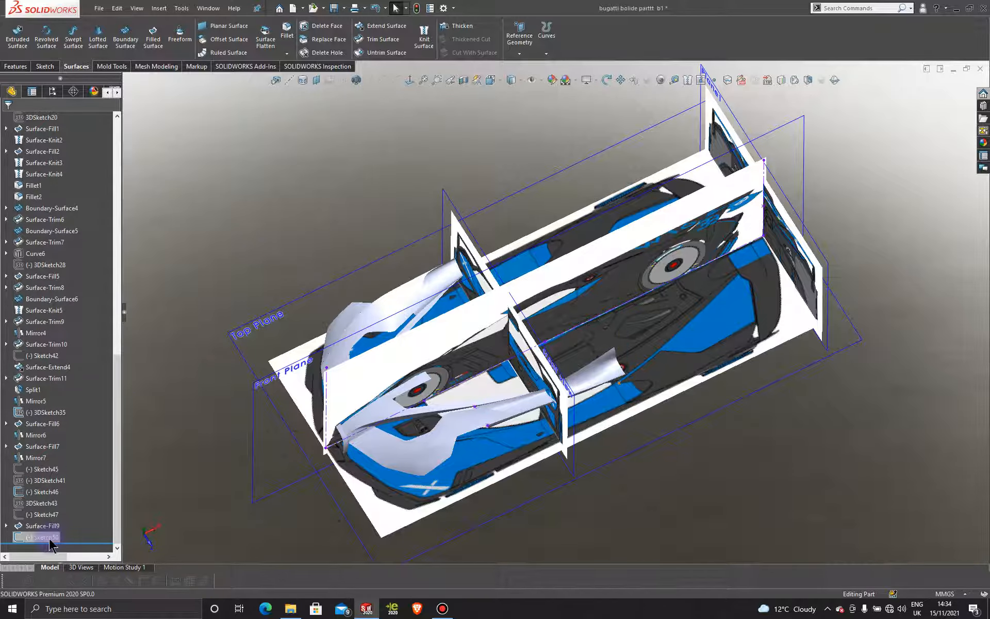
{"action": "right_click", "coordinate": [54, 538]}
{"action": "left_click", "coordinate": [79, 471]}
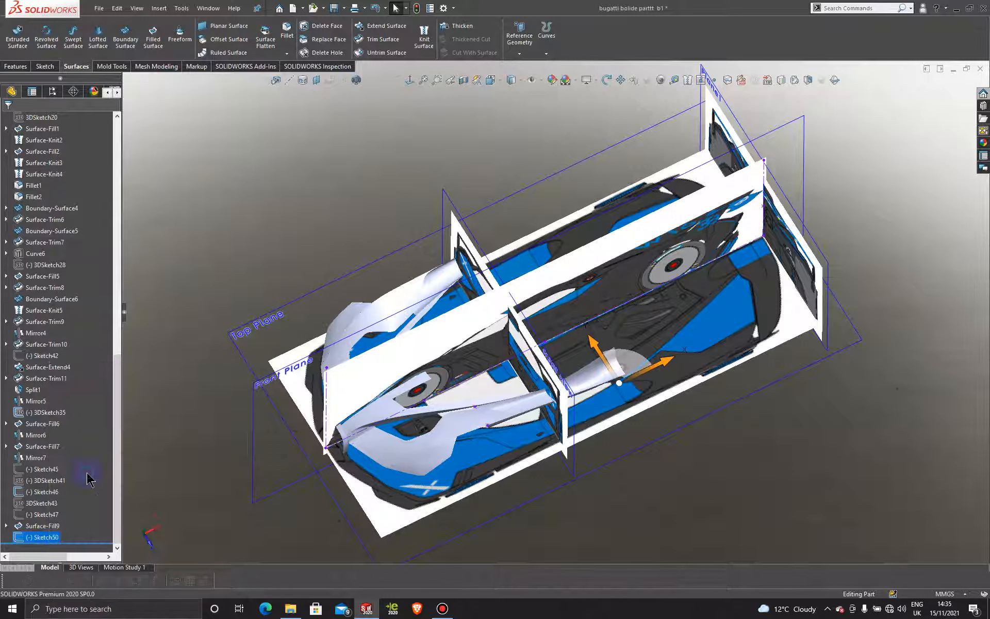
{"action": "left_click", "coordinate": [418, 143]}
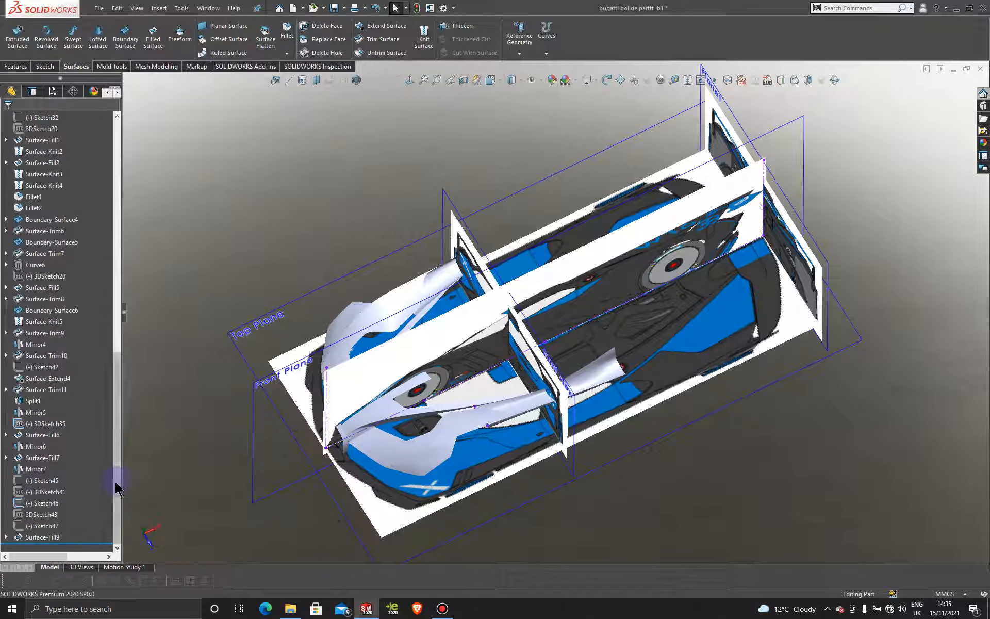
Step: Delete the Surface-Fill9 feature and the curved edge sketch 3DSketch46 behind the door
{"action": "right_click", "coordinate": [43, 537]}
{"action": "left_click", "coordinate": [74, 460]}
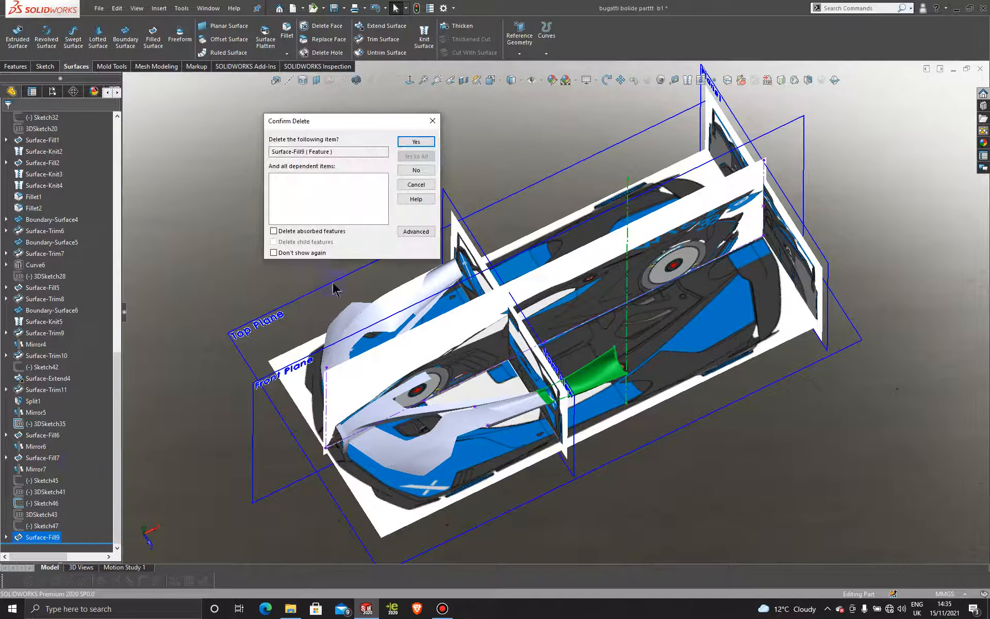
{"action": "left_click", "coordinate": [407, 141]}
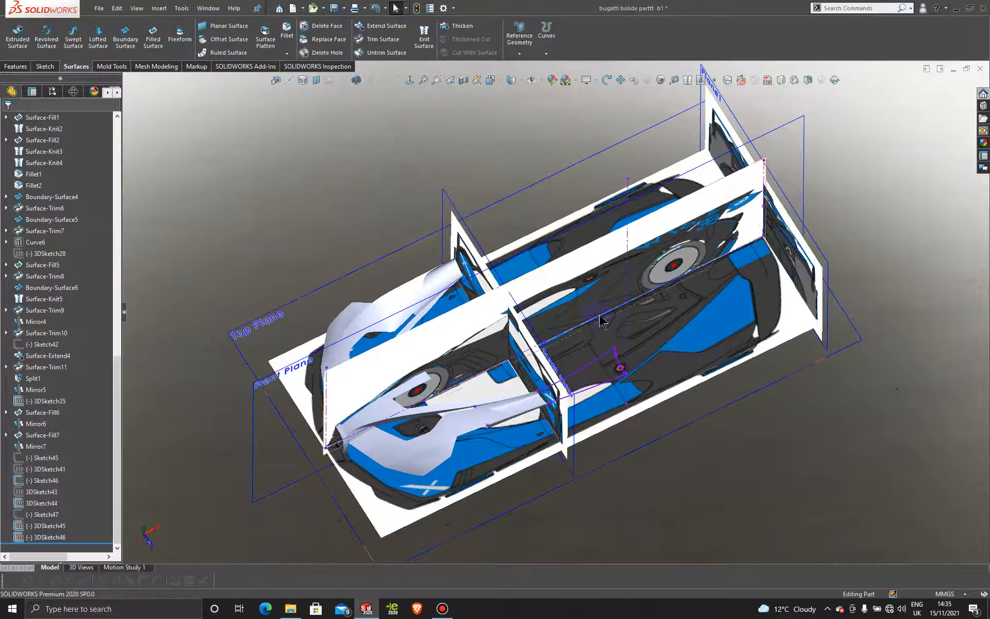
{"action": "middle_click_drag", "start_coordinate": [591, 419], "coordinate": [584, 367]}
{"action": "scroll", "coordinate": [585, 367], "scroll_direction": "down", "scroll_amount": 10}
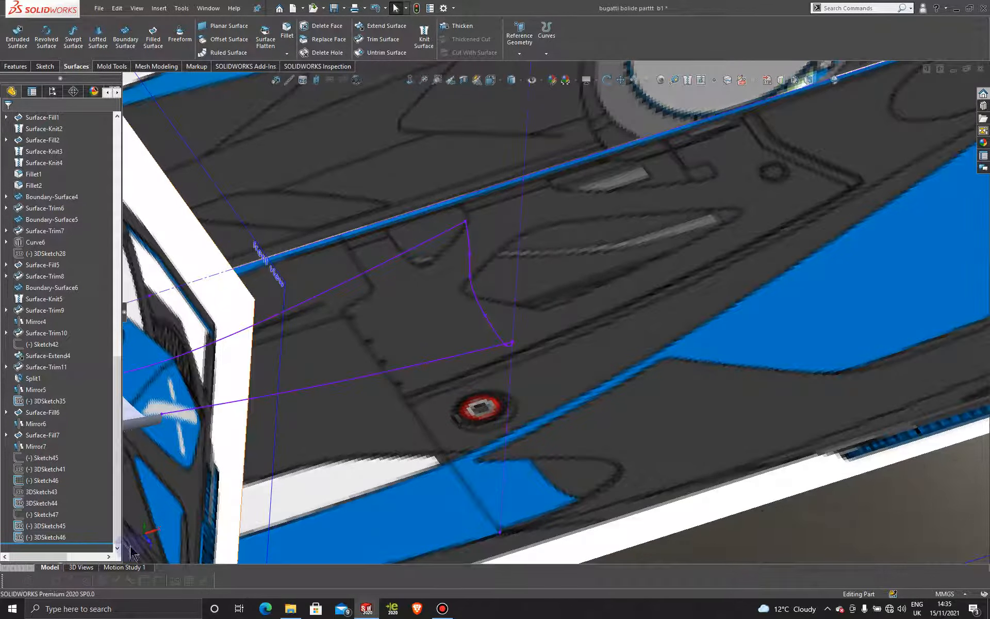
{"action": "right_click", "coordinate": [40, 536]}
{"action": "left_click", "coordinate": [70, 471]}
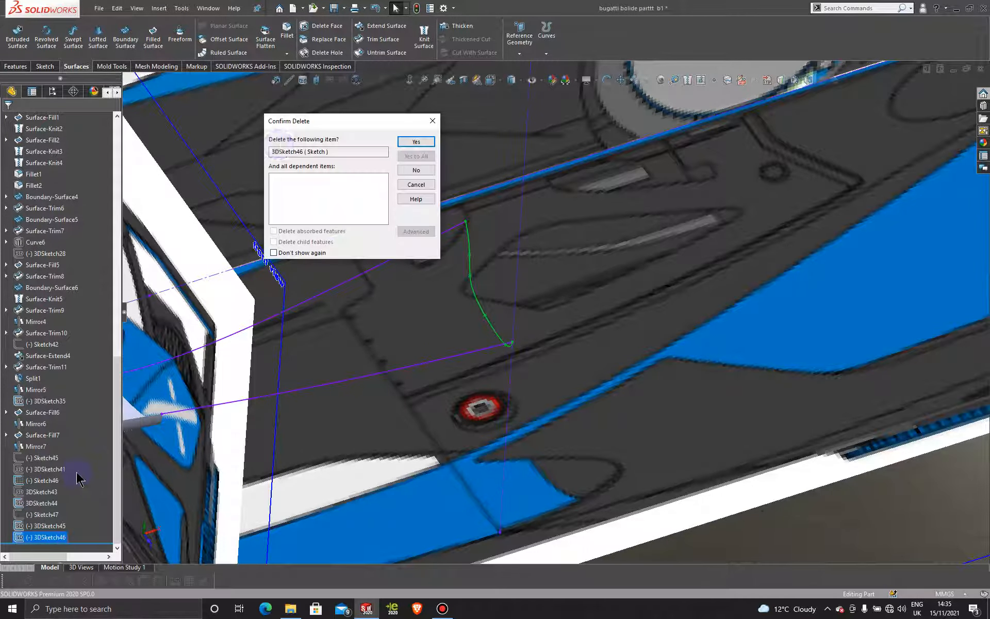
{"action": "left_click", "coordinate": [416, 142]}
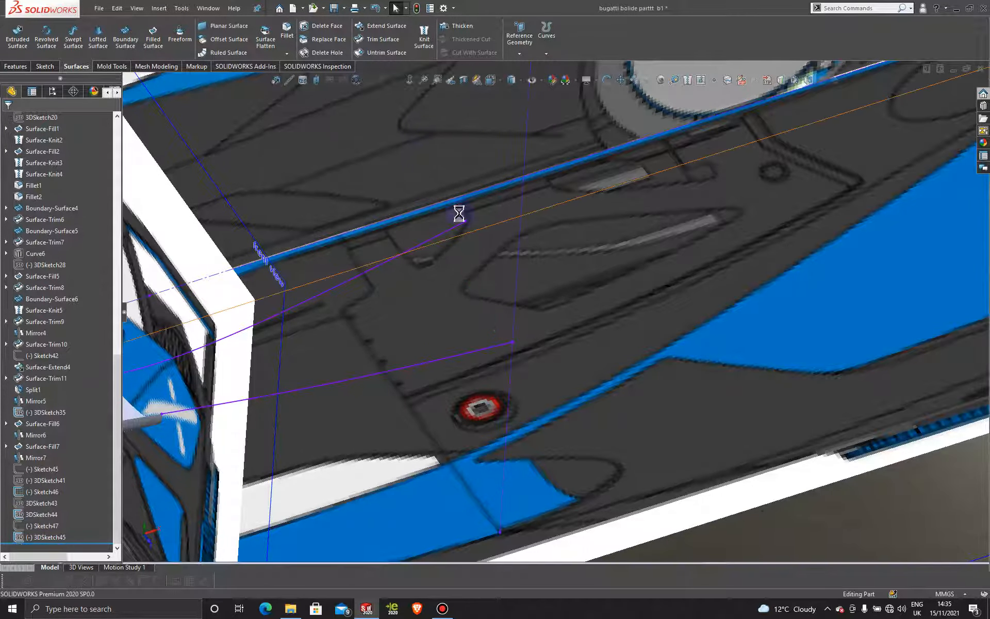
Step: Open a new sketch on the Front Plane over the car's side view picture
{"action": "scroll", "coordinate": [535, 291], "scroll_direction": "up", "scroll_amount": 15}
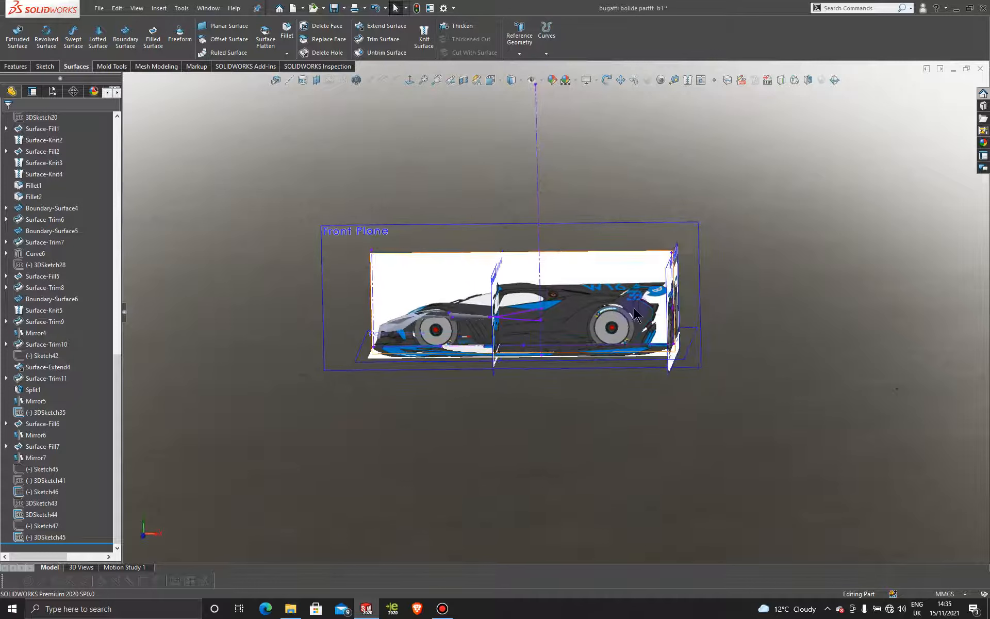
{"action": "middle_click_drag", "start_coordinate": [647, 317], "coordinate": [638, 321]}
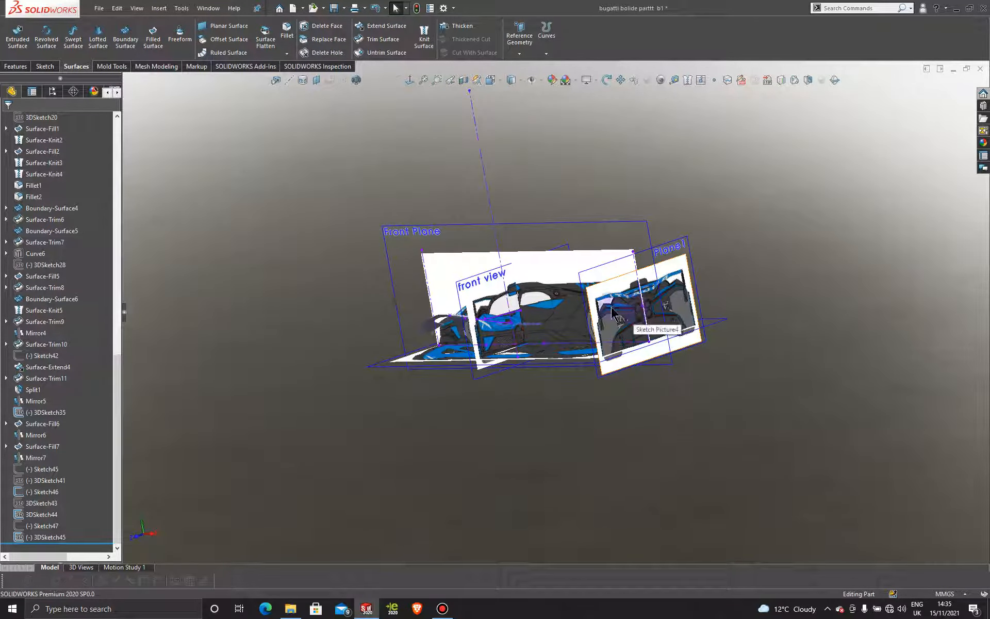
{"action": "scroll", "coordinate": [638, 315], "scroll_direction": "down", "scroll_amount": 6}
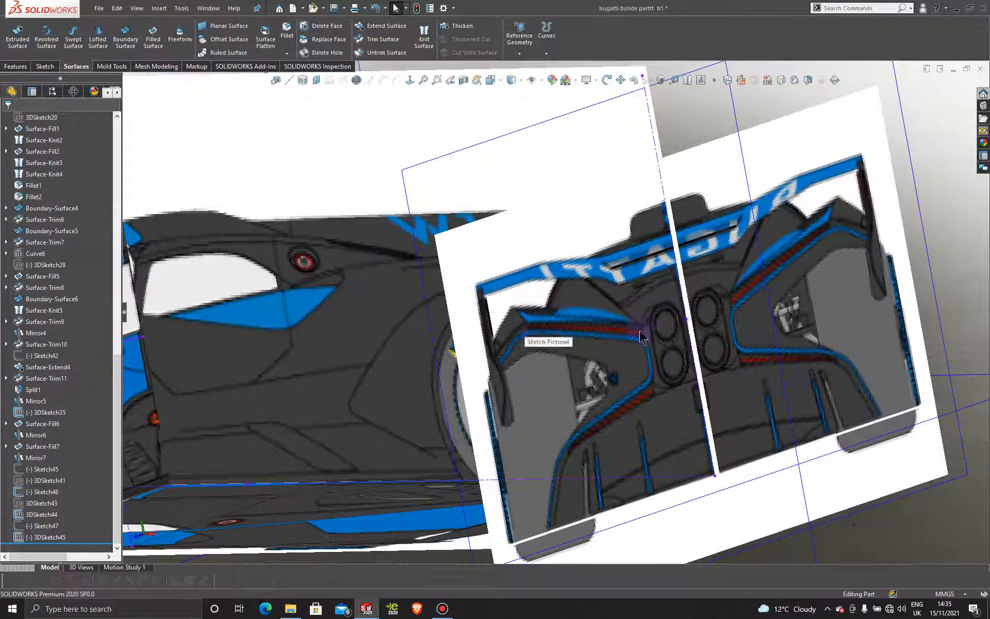
{"action": "mouse_move", "coordinate": [612, 330]}
{"action": "middle_mouse_down"}
{"action": "mouse_move", "coordinate": [657, 320]}
{"action": "mouse_move", "coordinate": [626, 314]}
{"action": "mouse_move", "coordinate": [636, 287]}
{"action": "middle_mouse_up"}
{"action": "scroll", "coordinate": [627, 314], "scroll_direction": "up", "scroll_amount": 7}
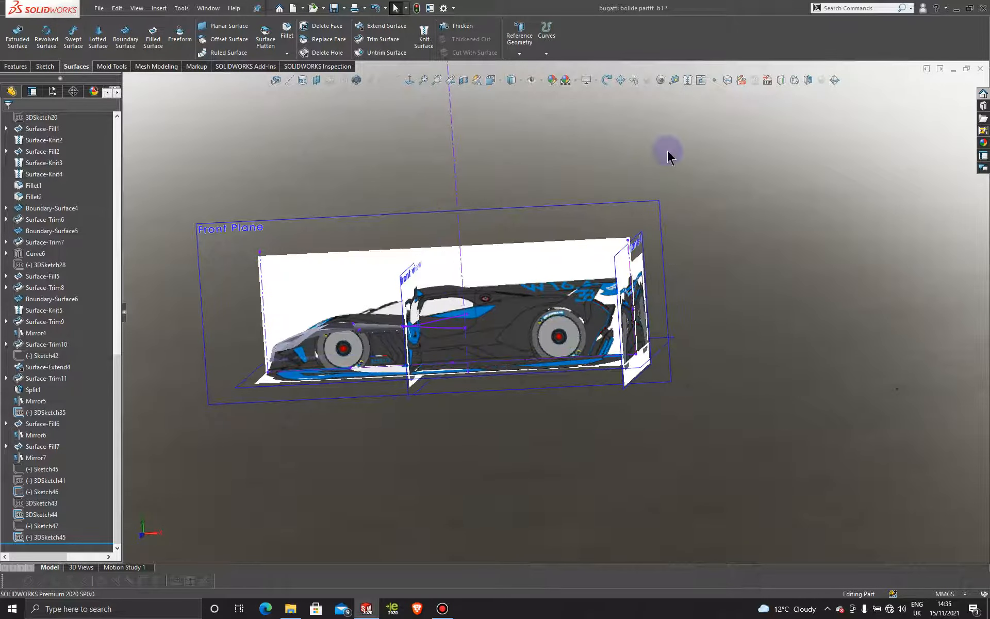
{"action": "left_click", "coordinate": [599, 208]}
{"action": "left_click", "coordinate": [570, 188]}
{"action": "left_click", "coordinate": [577, 205]}
{"action": "left_click", "coordinate": [628, 172]}
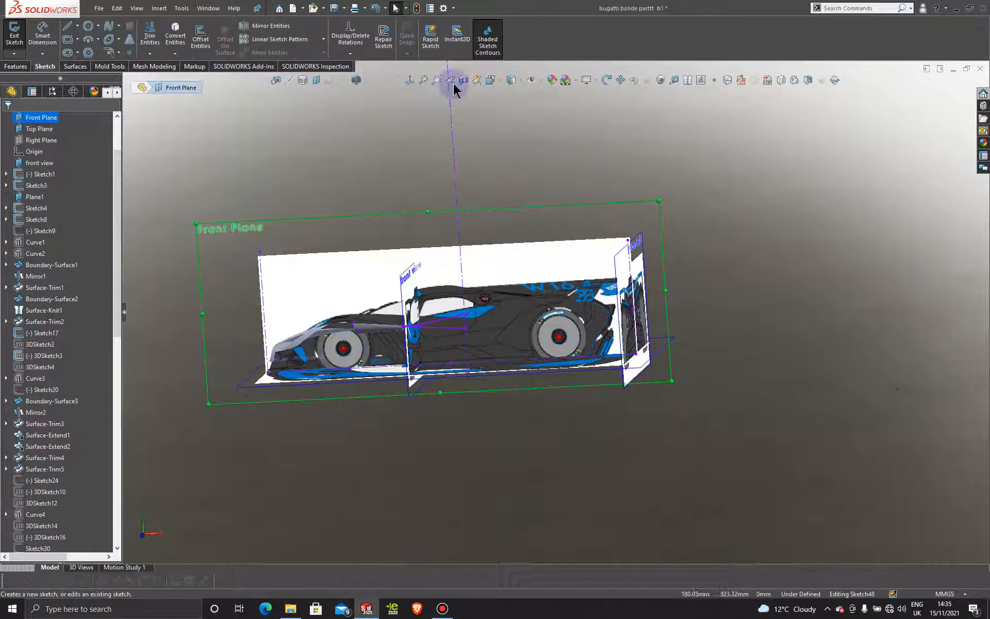
{"action": "left_click", "coordinate": [410, 81]}
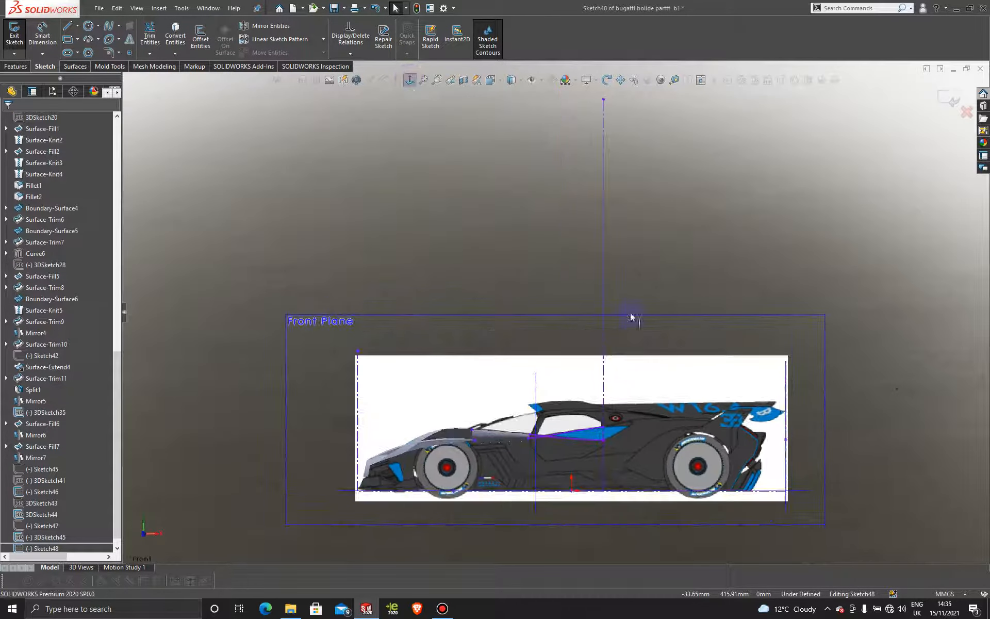
{"action": "scroll", "coordinate": [745, 410], "scroll_direction": "down", "scroll_amount": 3}
{"action": "scroll", "coordinate": [752, 435], "scroll_direction": "up", "scroll_amount": 6}
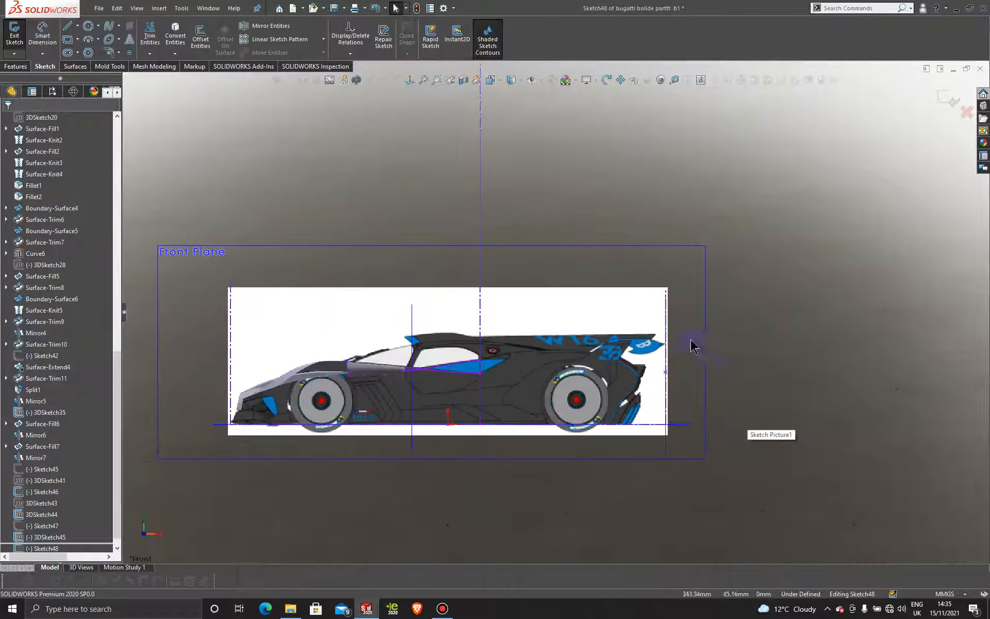
{"action": "middle_click_drag", "start_coordinate": [565, 293], "coordinate": [610, 243]}
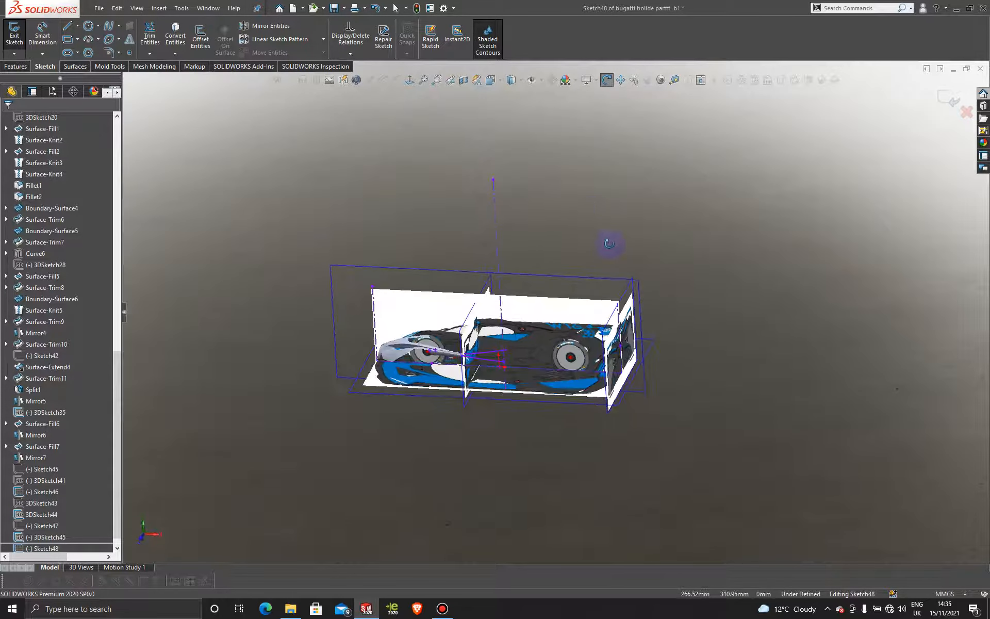
{"action": "left_click", "coordinate": [590, 287]}
{"action": "left_click", "coordinate": [408, 80]}
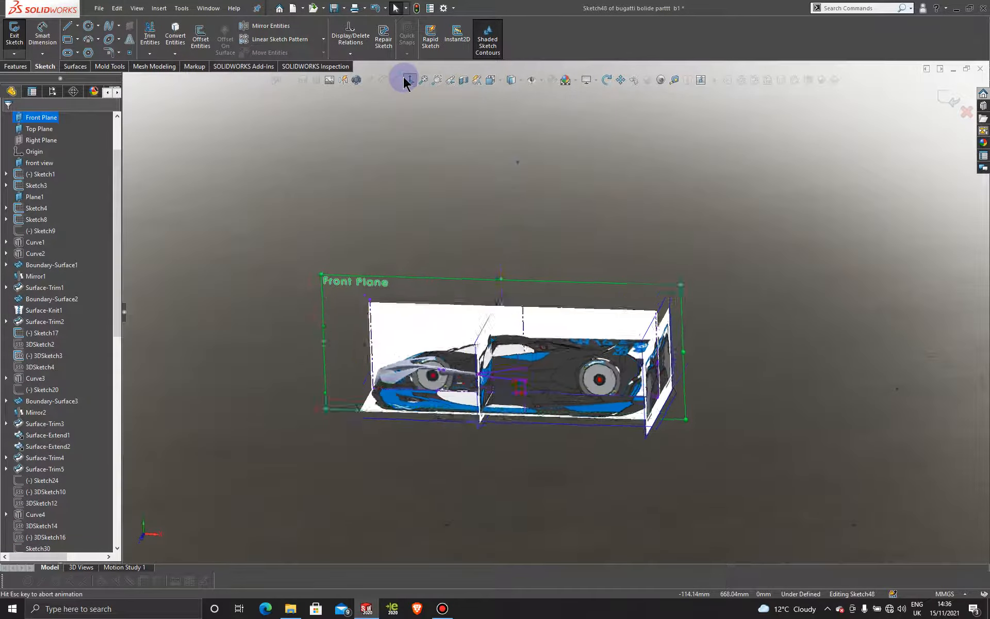
Step: Draw a vertical centerline from the rear corner of the tail light strip upward to well above the reference picture
{"action": "scroll", "coordinate": [781, 449], "scroll_direction": "down", "scroll_amount": 6}
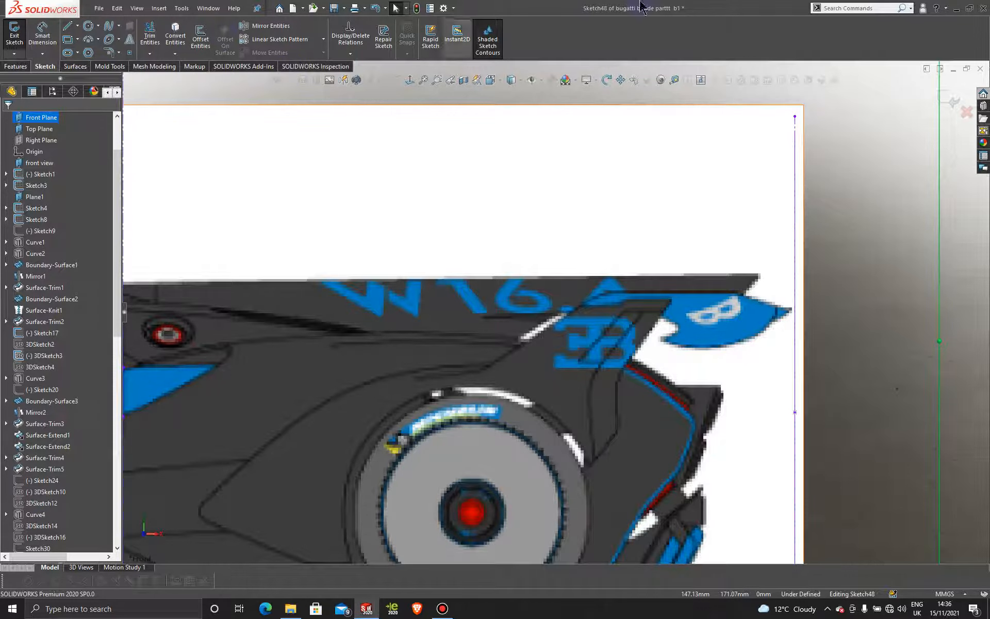
{"action": "left_click", "coordinate": [78, 26]}
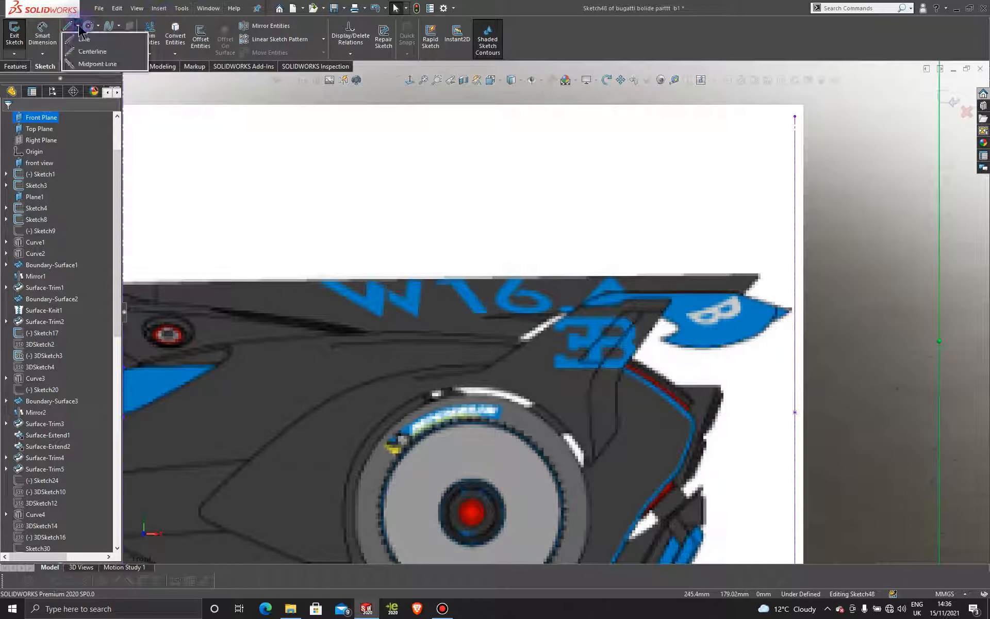
{"action": "left_click", "coordinate": [92, 51]}
{"action": "scroll", "coordinate": [710, 410], "scroll_direction": "down", "scroll_amount": 2}
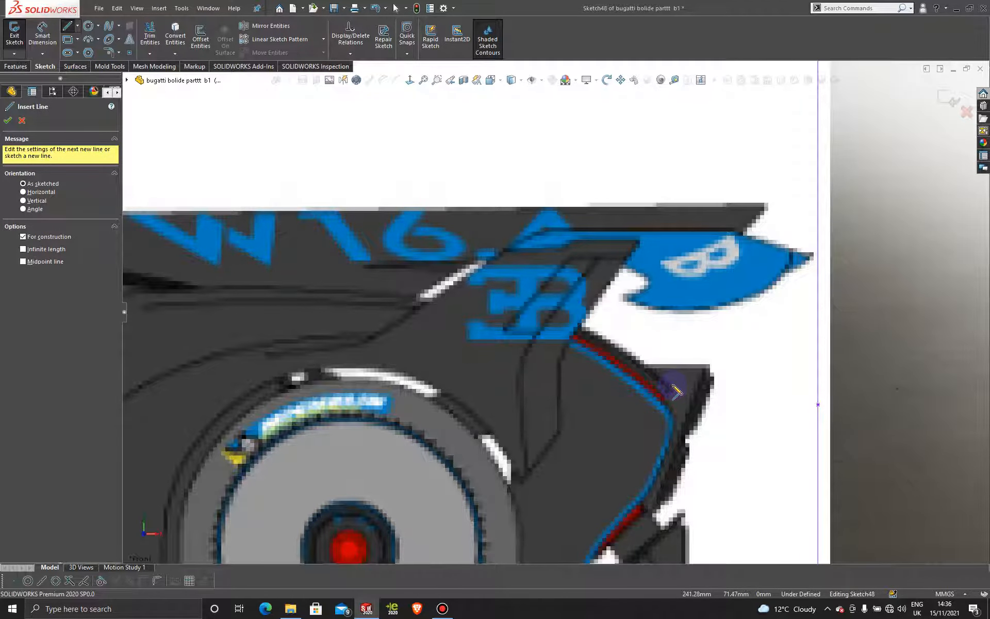
{"action": "left_click", "coordinate": [675, 390]}
{"action": "scroll", "coordinate": [683, 333], "scroll_direction": "up", "scroll_amount": 1}
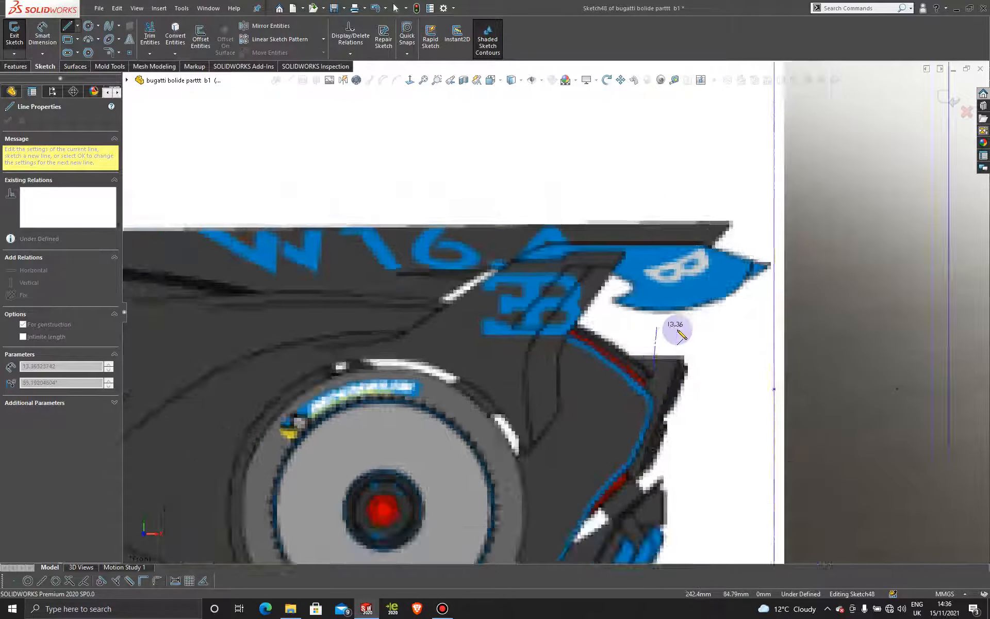
{"action": "scroll", "coordinate": [681, 334], "scroll_direction": "up", "scroll_amount": 1}
{"action": "double_click", "coordinate": [612, 149]}
{"action": "scroll", "coordinate": [569, 281], "scroll_direction": "down", "scroll_amount": 4}
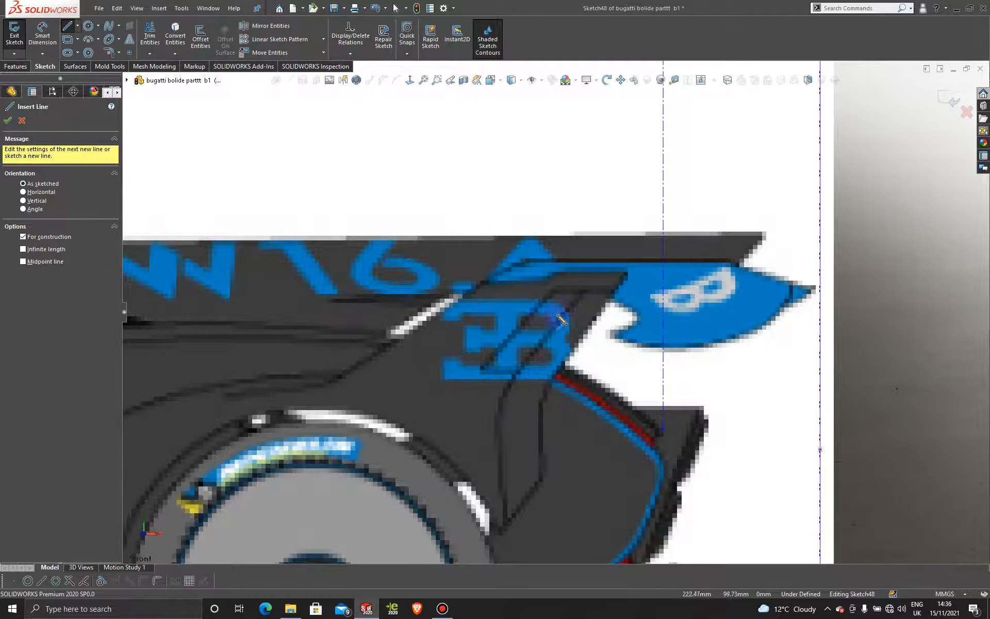
{"action": "left_click", "coordinate": [586, 361]}
{"action": "left_click", "coordinate": [129, 53]}
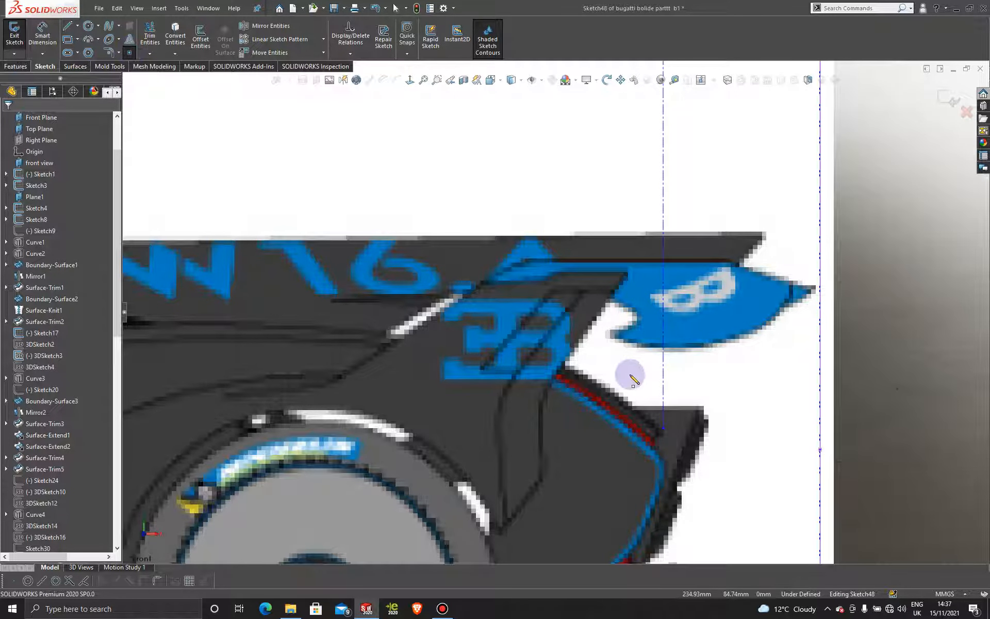
{"action": "left_click", "coordinate": [564, 361]}
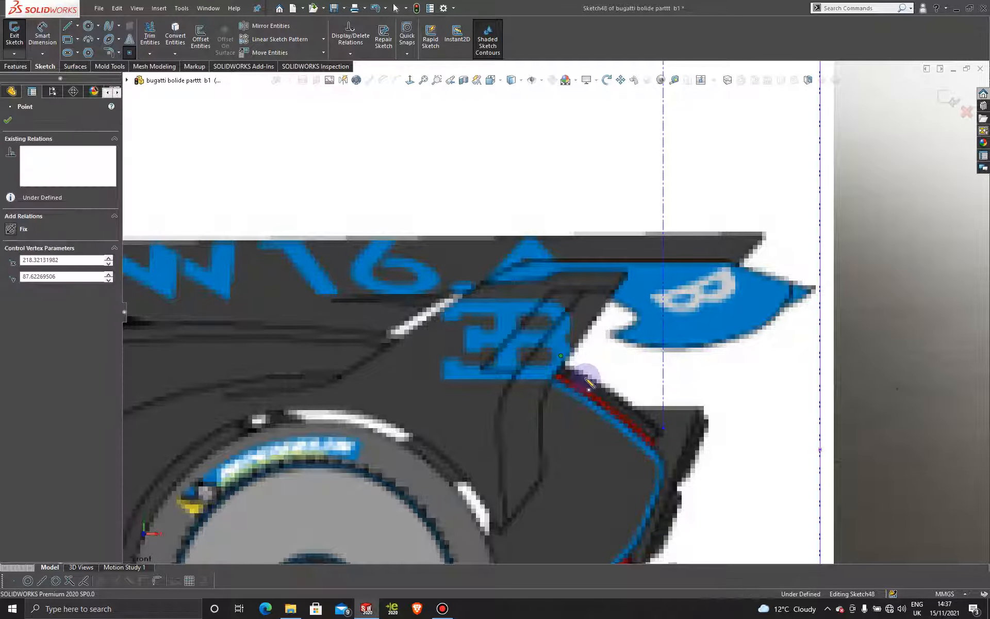
{"action": "key", "text": "Escape"}
{"action": "scroll", "coordinate": [587, 371], "scroll_direction": "up", "scroll_amount": 8}
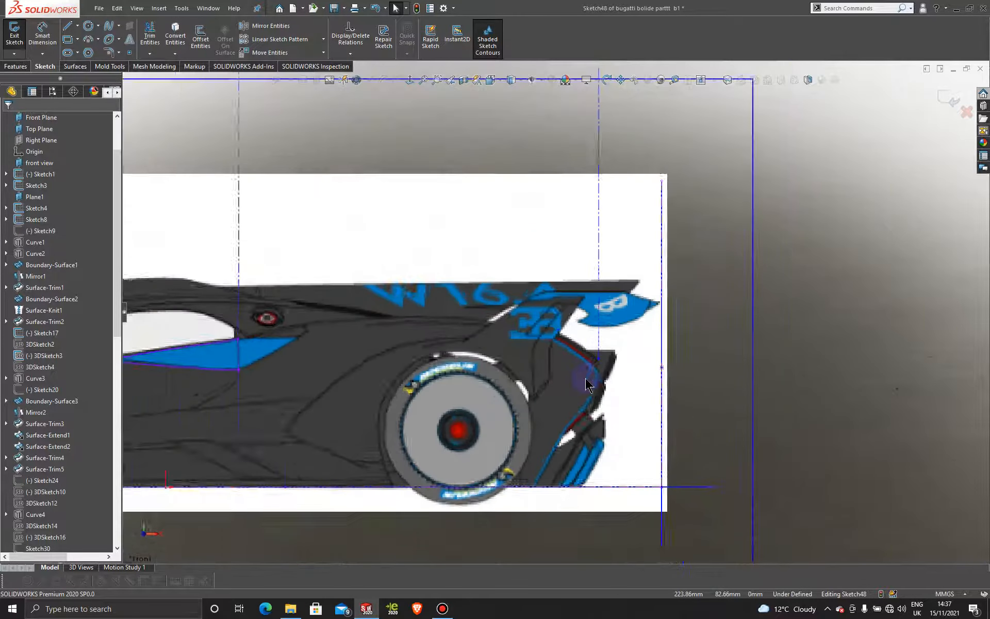
{"action": "scroll", "coordinate": [577, 330], "scroll_direction": "up", "scroll_amount": 4}
{"action": "scroll", "coordinate": [598, 379], "scroll_direction": "down", "scroll_amount": 3}
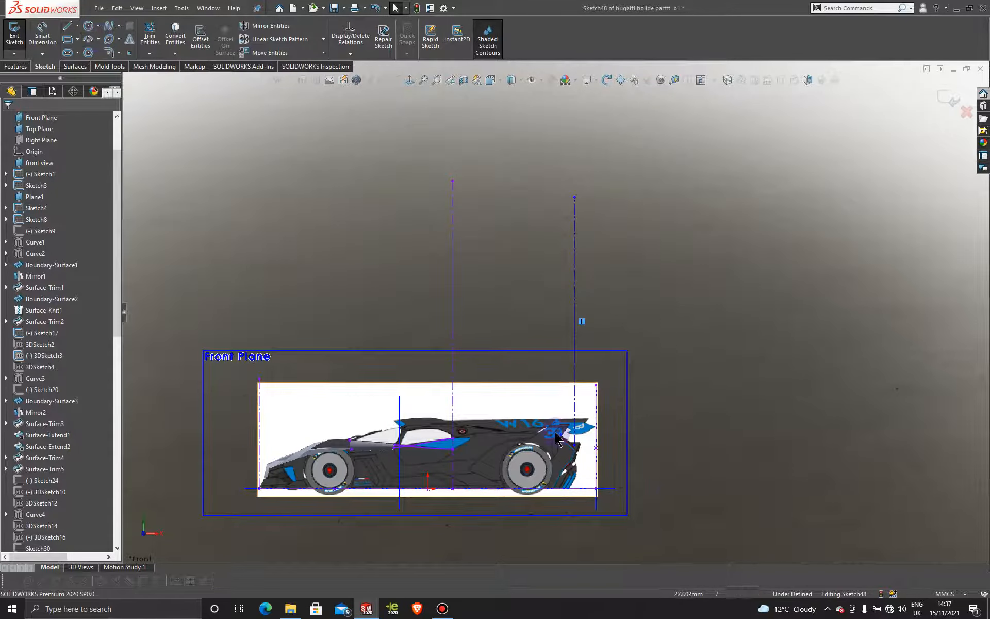
{"action": "scroll", "coordinate": [587, 448], "scroll_direction": "down", "scroll_amount": 4}
{"action": "right_click", "coordinate": [559, 407]}
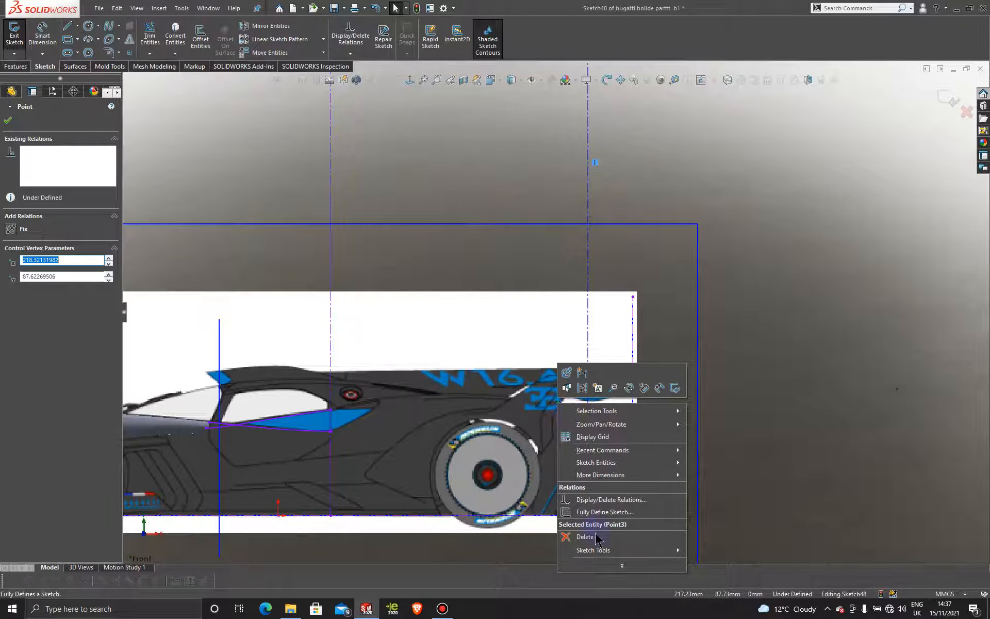
{"action": "left_click", "coordinate": [579, 535]}
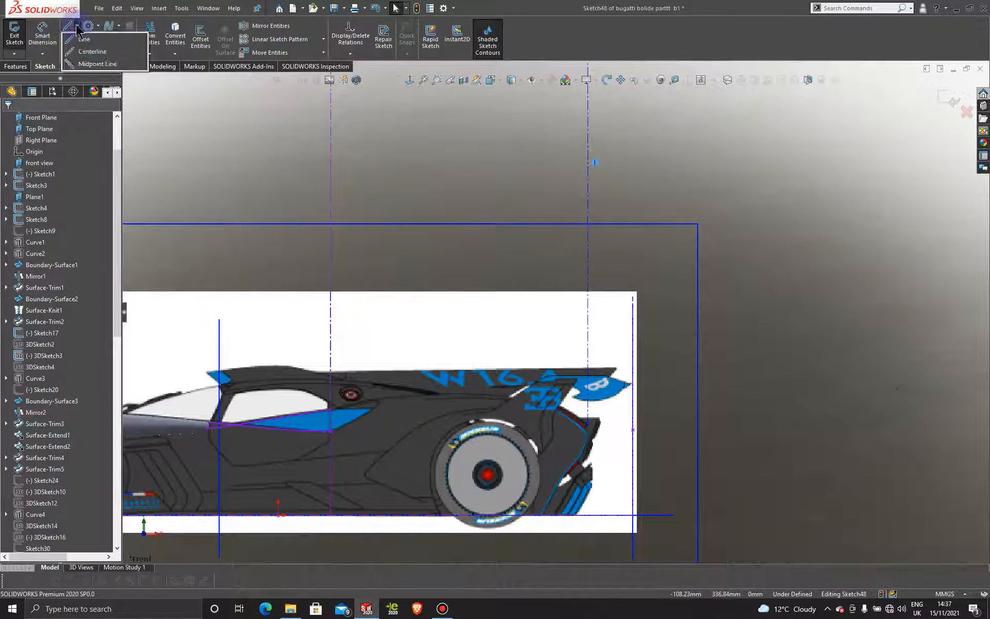
Step: Draw a second vertical centerline from the front upper end of the tail light strip to above the picture, and close the sketch
{"action": "key", "text": "l"}
{"action": "scroll", "coordinate": [559, 415], "scroll_direction": "down", "scroll_amount": 5}
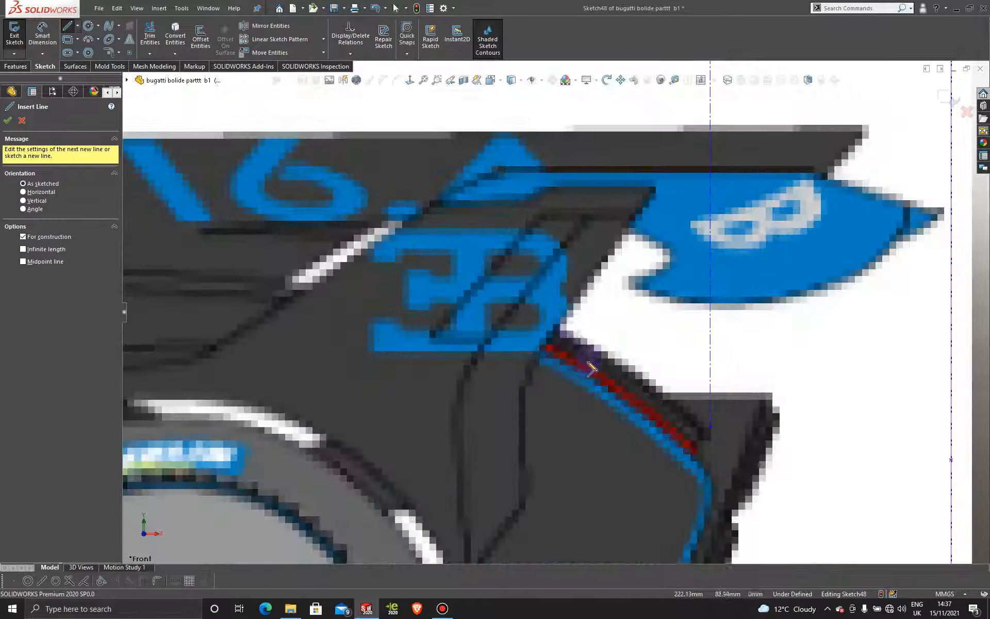
{"action": "scroll", "coordinate": [591, 353], "scroll_direction": "up", "scroll_amount": 3}
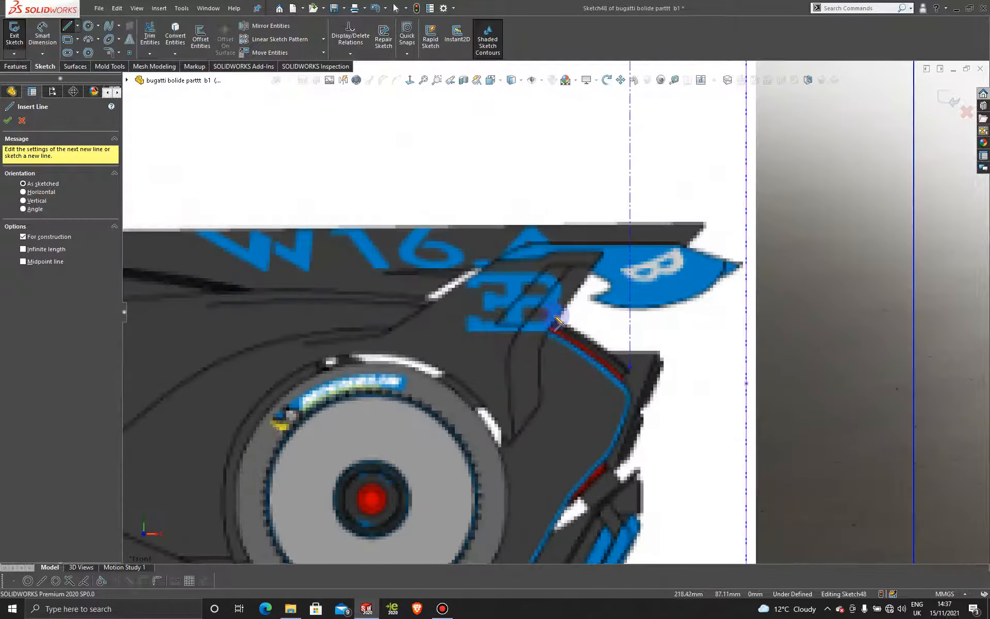
{"action": "left_click", "coordinate": [554, 315]}
{"action": "scroll", "coordinate": [555, 312], "scroll_direction": "up", "scroll_amount": 10}
{"action": "left_click", "coordinate": [554, 125]}
{"action": "key", "text": "Escape"}
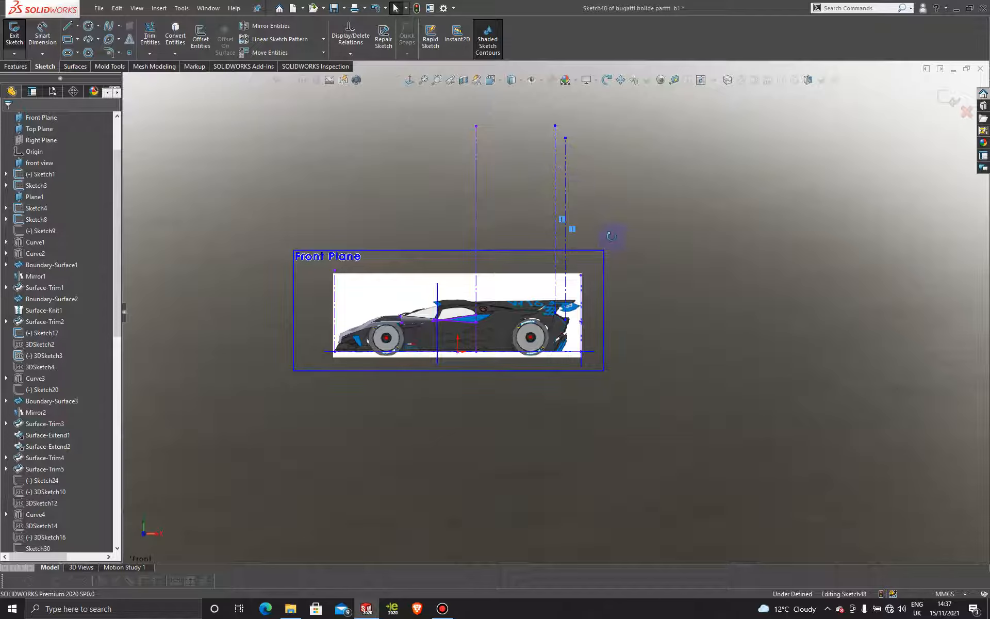
{"action": "mouse_move", "coordinate": [571, 230]}
{"action": "middle_mouse_down"}
{"action": "mouse_move", "coordinate": [578, 267]}
{"action": "mouse_move", "coordinate": [518, 230]}
{"action": "mouse_move", "coordinate": [592, 274]}
{"action": "mouse_move", "coordinate": [566, 368]}
{"action": "mouse_move", "coordinate": [565, 193]}
{"action": "mouse_move", "coordinate": [518, 229]}
{"action": "middle_mouse_up"}
{"action": "scroll", "coordinate": [518, 309], "scroll_direction": "down", "scroll_amount": 3}
{"action": "left_click", "coordinate": [14, 34]}
Step: In a new 3D sketch, draw a centerline about 671 mm long along Z from the lower end of the front vertical tail centerline
{"action": "left_click", "coordinate": [13, 53]}
{"action": "left_click", "coordinate": [35, 79]}
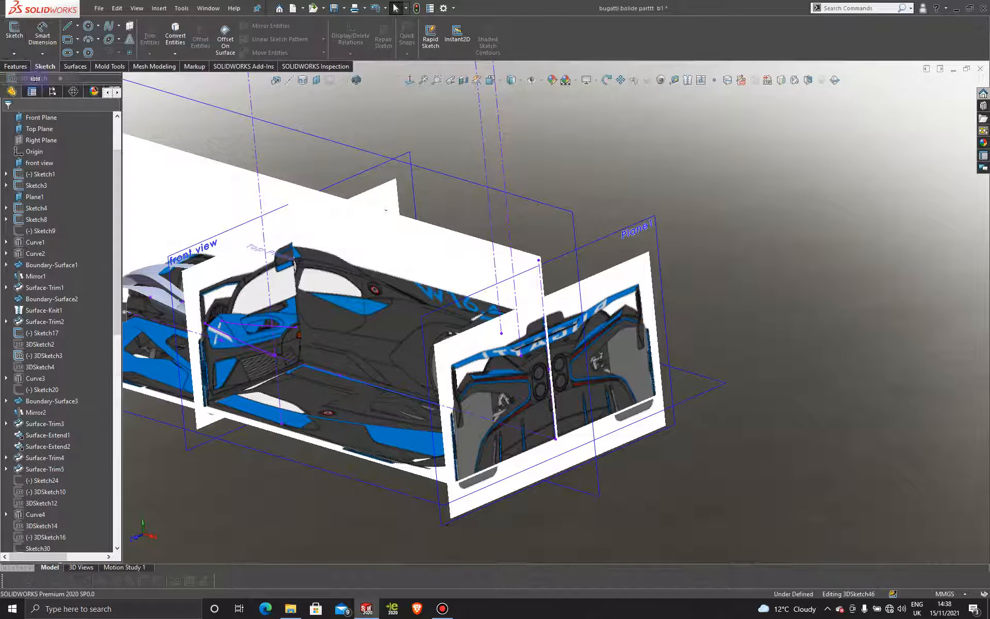
{"action": "left_click", "coordinate": [77, 26]}
{"action": "left_click", "coordinate": [89, 51]}
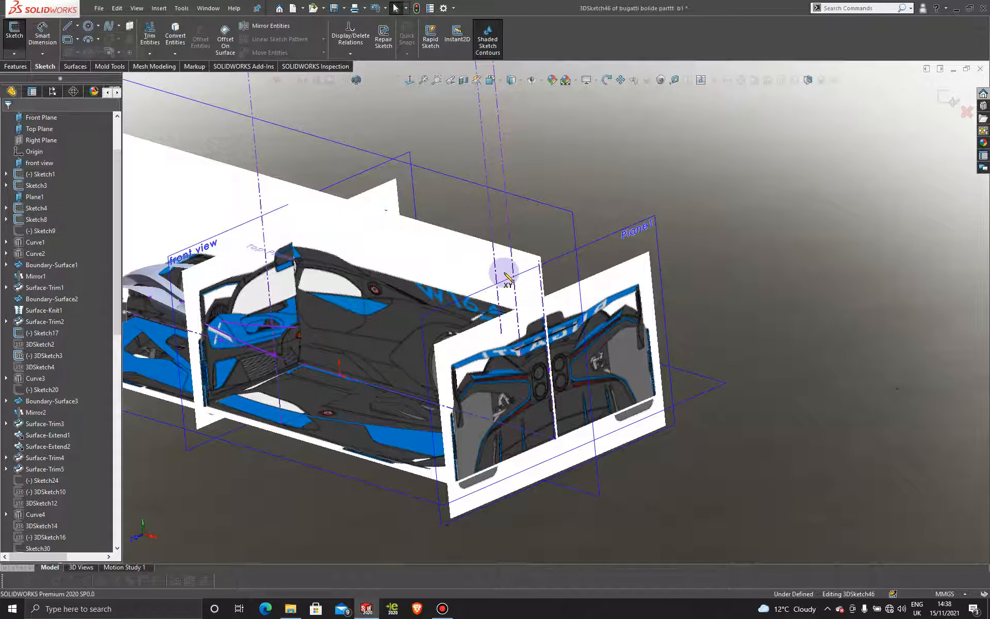
{"action": "left_click", "coordinate": [501, 332]}
{"action": "scroll", "coordinate": [459, 372], "scroll_direction": "up", "scroll_amount": 6}
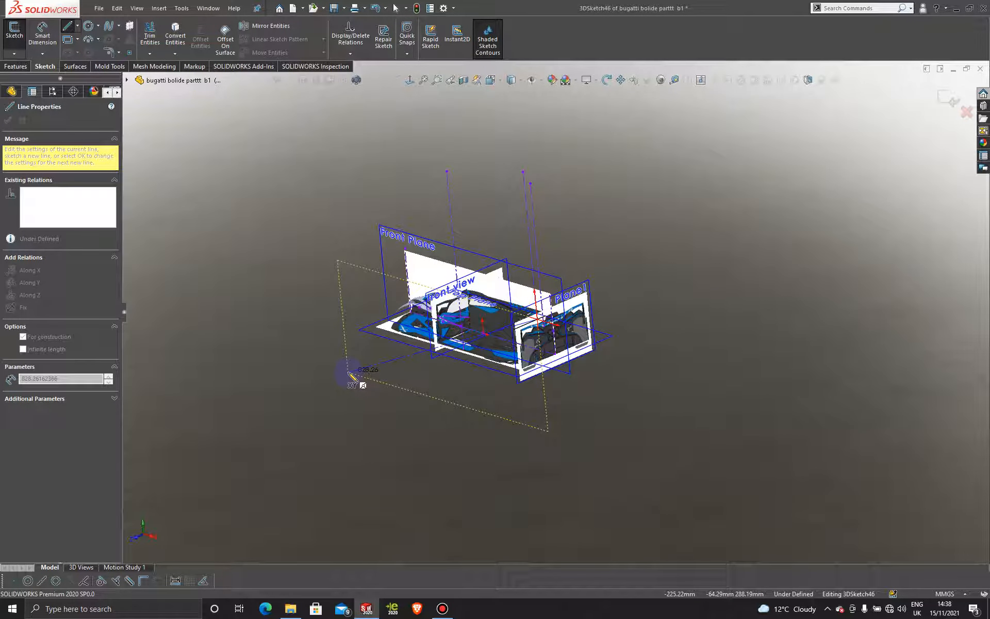
{"action": "key", "text": "Tab"}
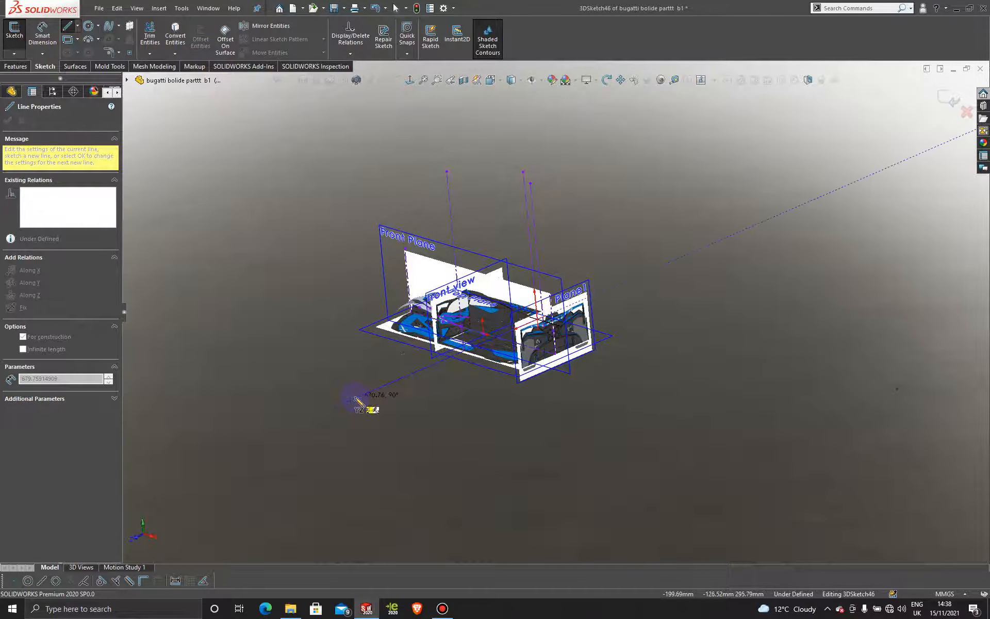
{"action": "left_click", "coordinate": [355, 398]}
{"action": "key", "text": "Escape"}
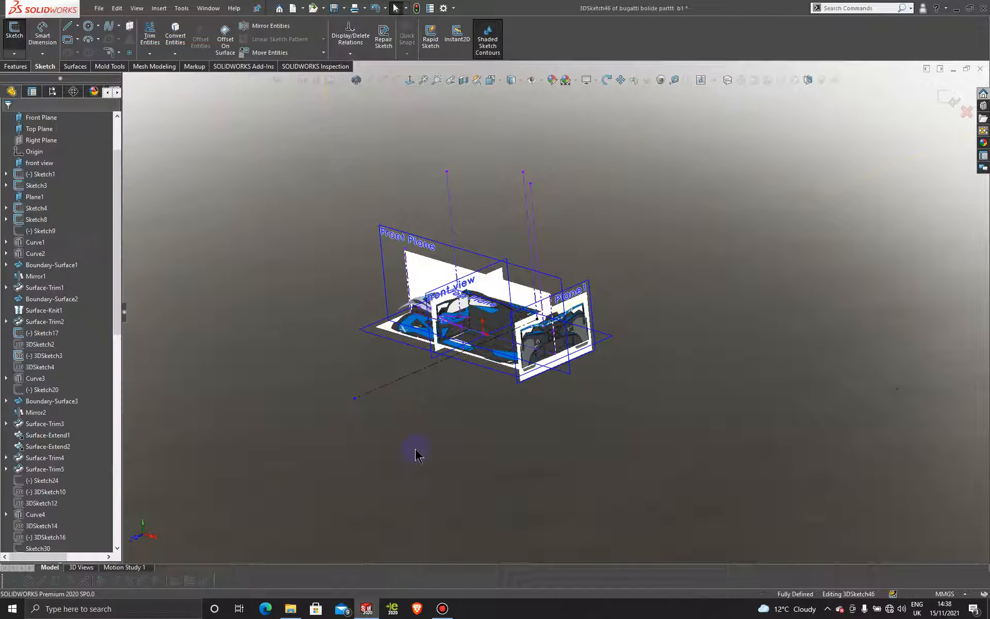
Step: Draw a second centerline along Z from the lower end of the rear vertical tail centerline to well beyond the car's side
{"action": "left_click", "coordinate": [77, 26]}
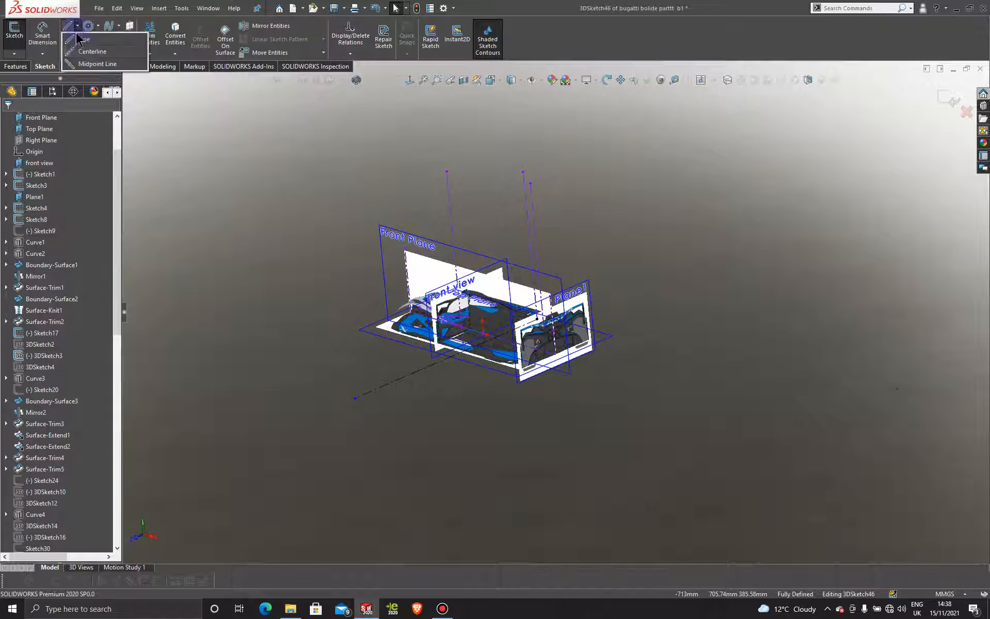
{"action": "left_click", "coordinate": [93, 50]}
{"action": "scroll", "coordinate": [469, 284], "scroll_direction": "down", "scroll_amount": 4}
{"action": "scroll", "coordinate": [614, 409], "scroll_direction": "down", "scroll_amount": 3}
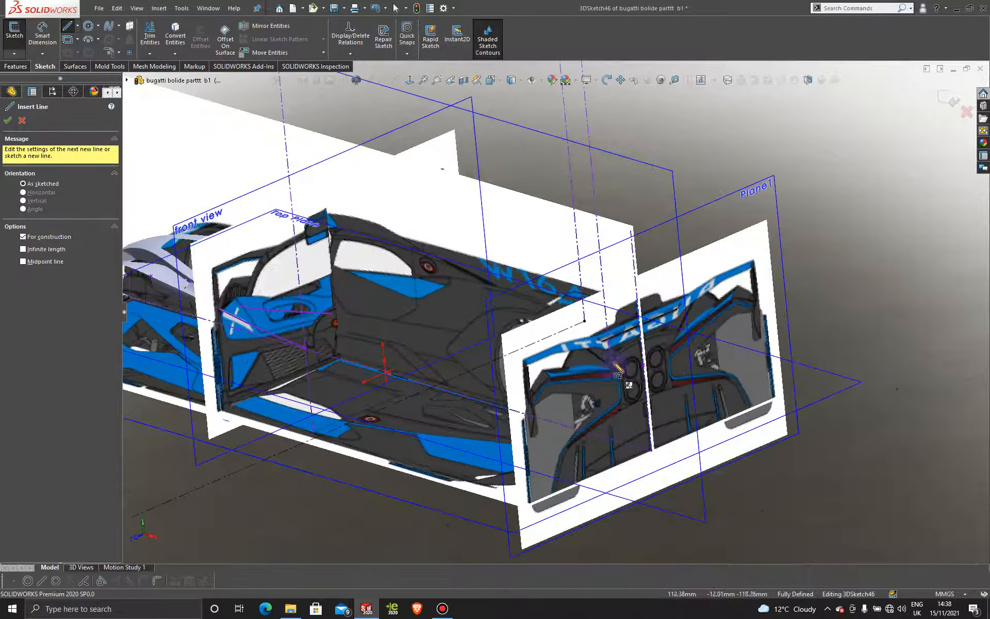
{"action": "left_click", "coordinate": [606, 364]}
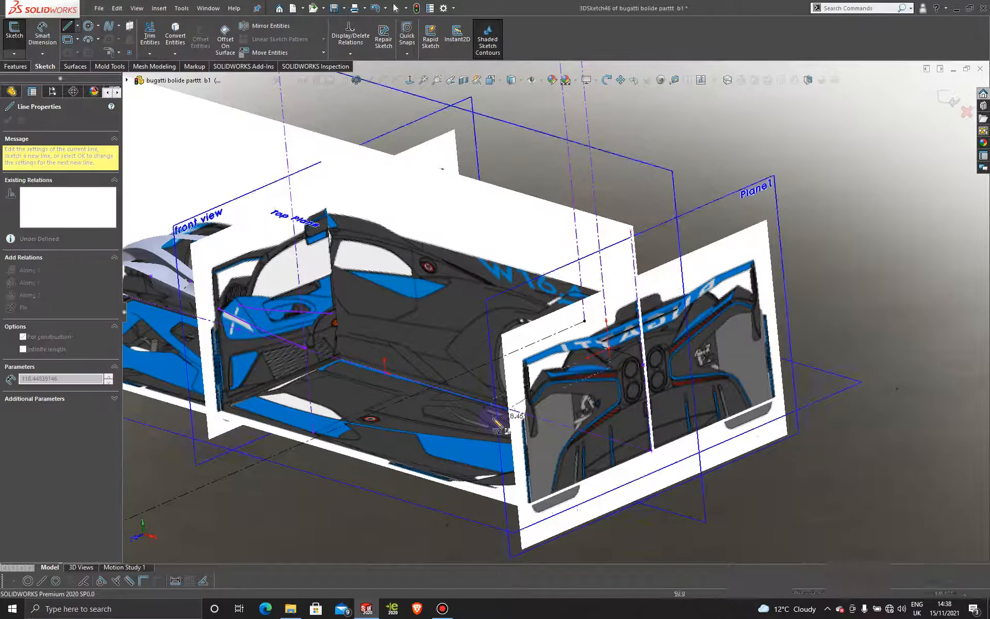
{"action": "scroll", "coordinate": [552, 309], "scroll_direction": "up", "scroll_amount": 5}
{"action": "left_click", "coordinate": [329, 445]}
{"action": "key", "text": "Escape"}
Step: Examine how both Z-direction centerlines line up with the tail light strip in the rear picture, viewed square to Plane1
{"action": "mouse_move", "coordinate": [457, 420]}
{"action": "middle_mouse_down"}
{"action": "mouse_move", "coordinate": [420, 412]}
{"action": "mouse_move", "coordinate": [457, 452]}
{"action": "mouse_move", "coordinate": [428, 211]}
{"action": "middle_mouse_up"}
{"action": "left_click", "coordinate": [577, 283]}
{"action": "key", "text": "ctrl+8"}
{"action": "scroll", "coordinate": [639, 398], "scroll_direction": "down", "scroll_amount": 3}
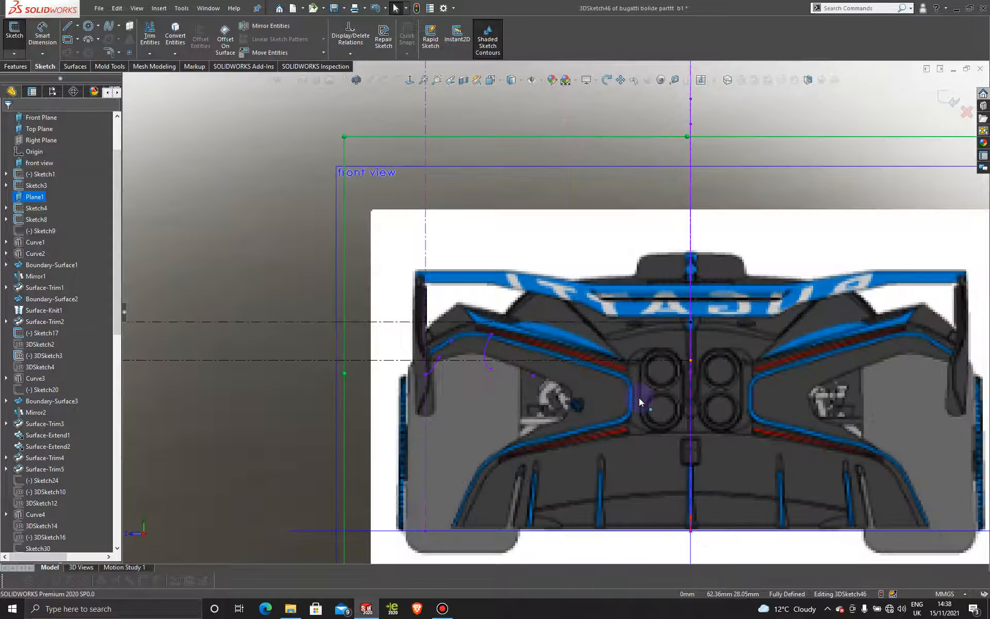
{"action": "scroll", "coordinate": [639, 398], "scroll_direction": "down", "scroll_amount": 1}
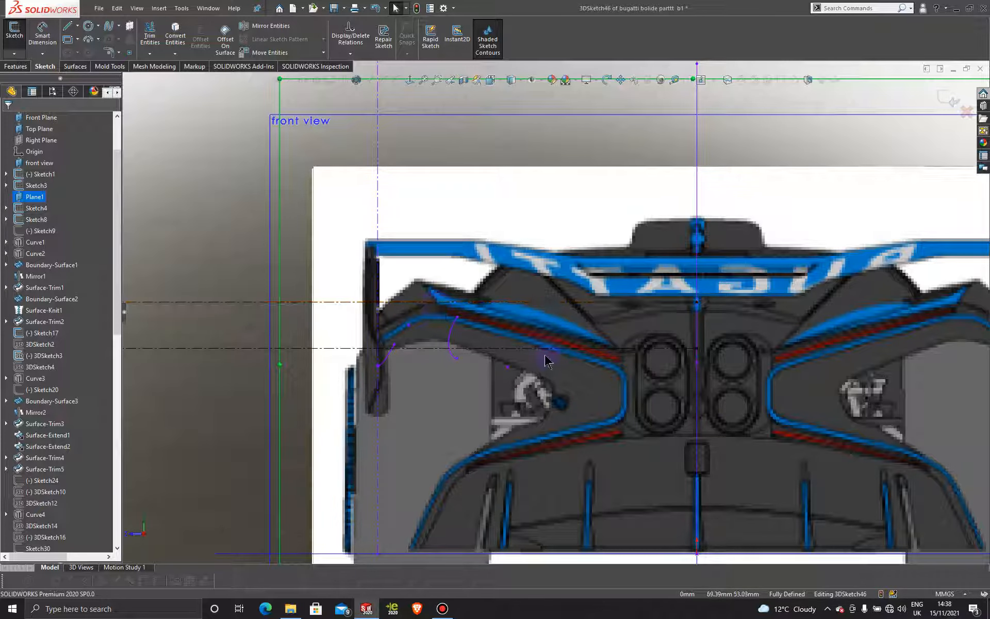
{"action": "scroll", "coordinate": [663, 342], "scroll_direction": "down", "scroll_amount": 2}
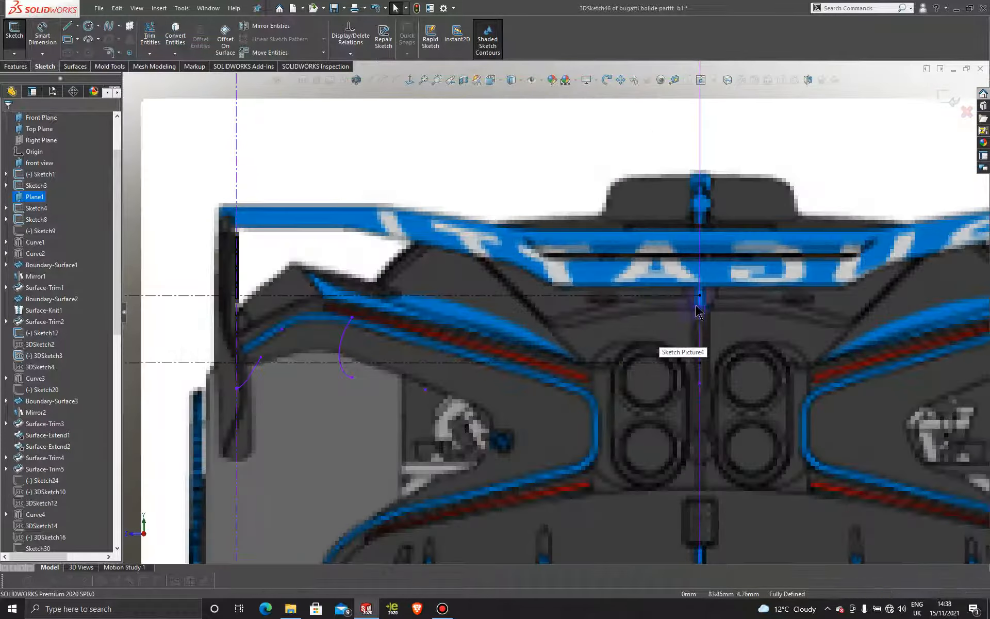
{"action": "left_click", "coordinate": [546, 296]}
{"action": "scroll", "coordinate": [545, 304], "scroll_direction": "up", "scroll_amount": 3}
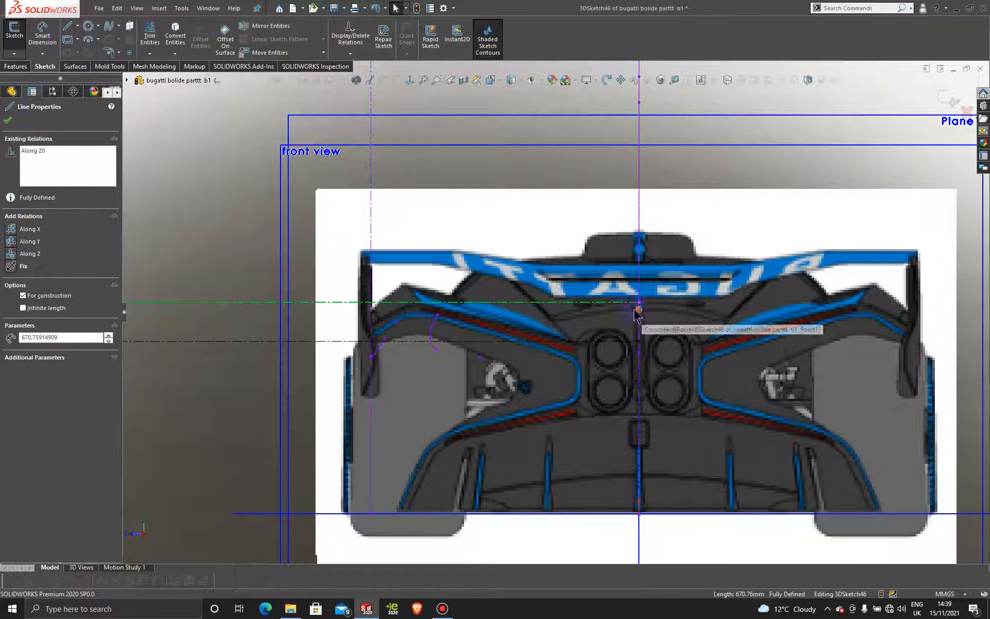
{"action": "left_click", "coordinate": [241, 101]}
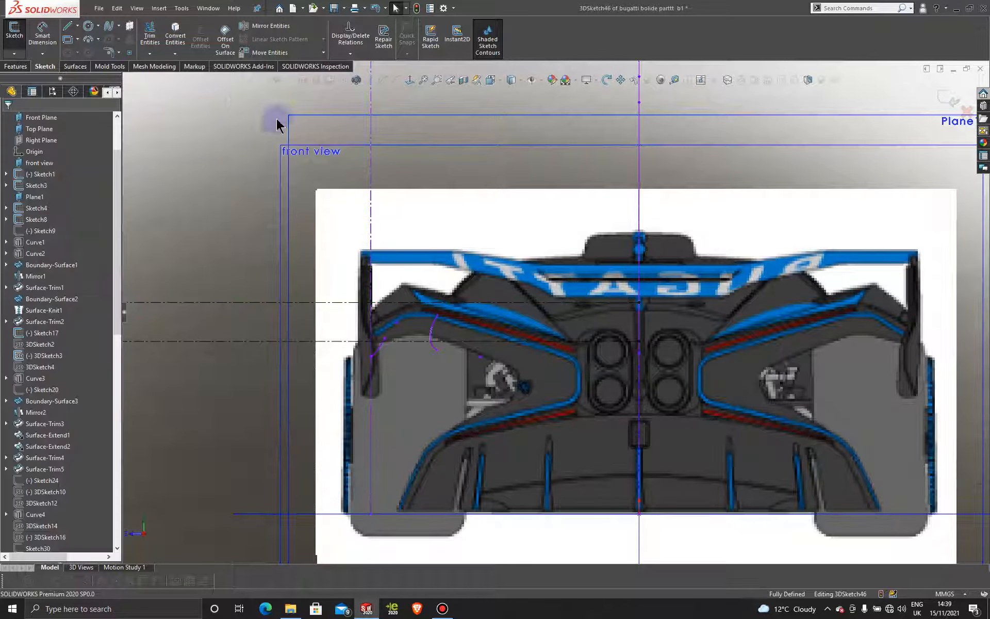
{"action": "scroll", "coordinate": [433, 325], "scroll_direction": "down", "scroll_amount": 3}
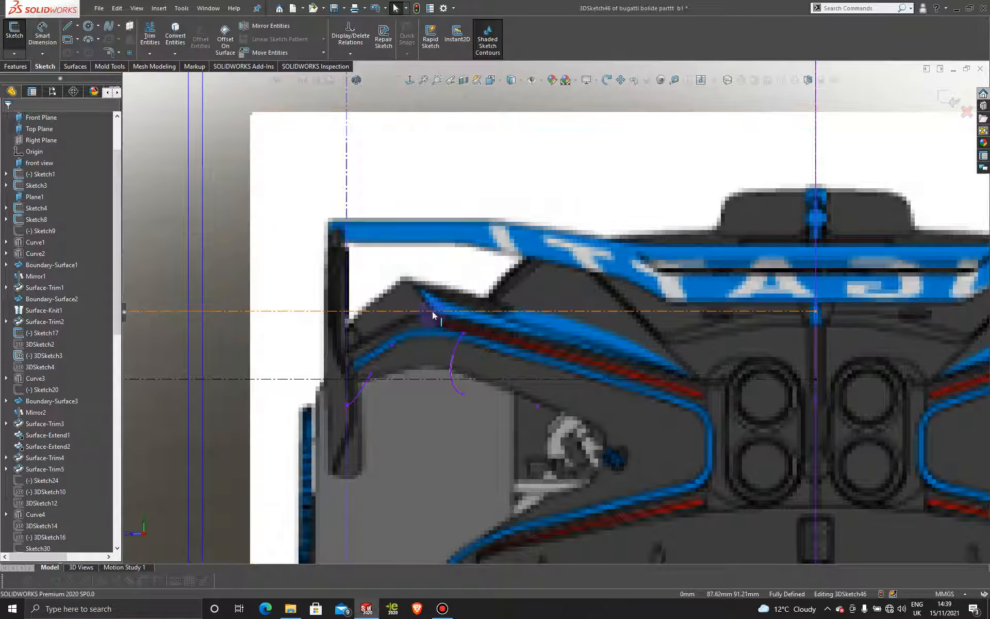
{"action": "scroll", "coordinate": [698, 382], "scroll_direction": "up", "scroll_amount": 6}
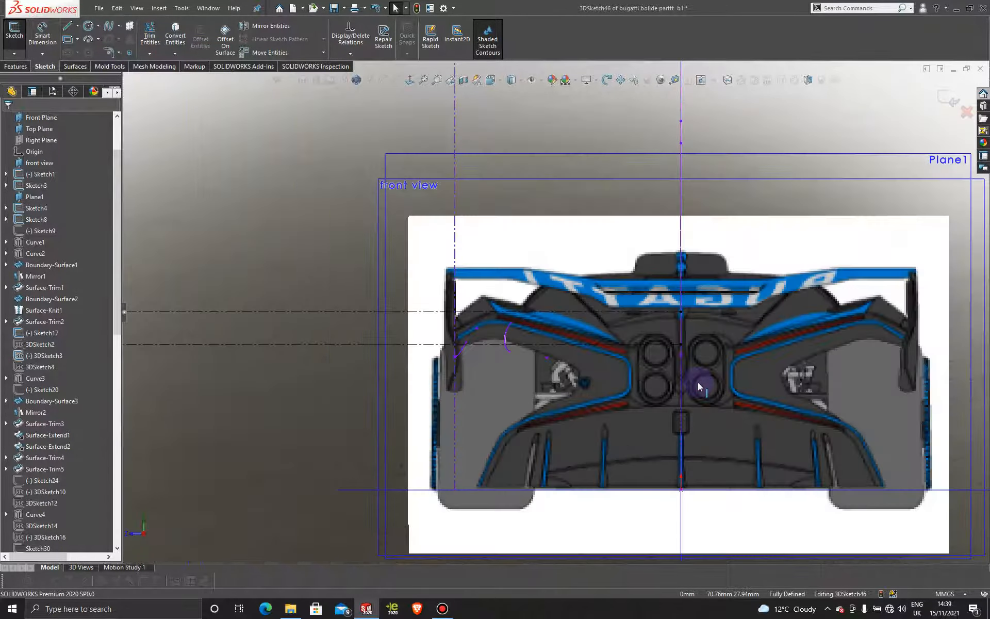
{"action": "scroll", "coordinate": [537, 293], "scroll_direction": "down", "scroll_amount": 2}
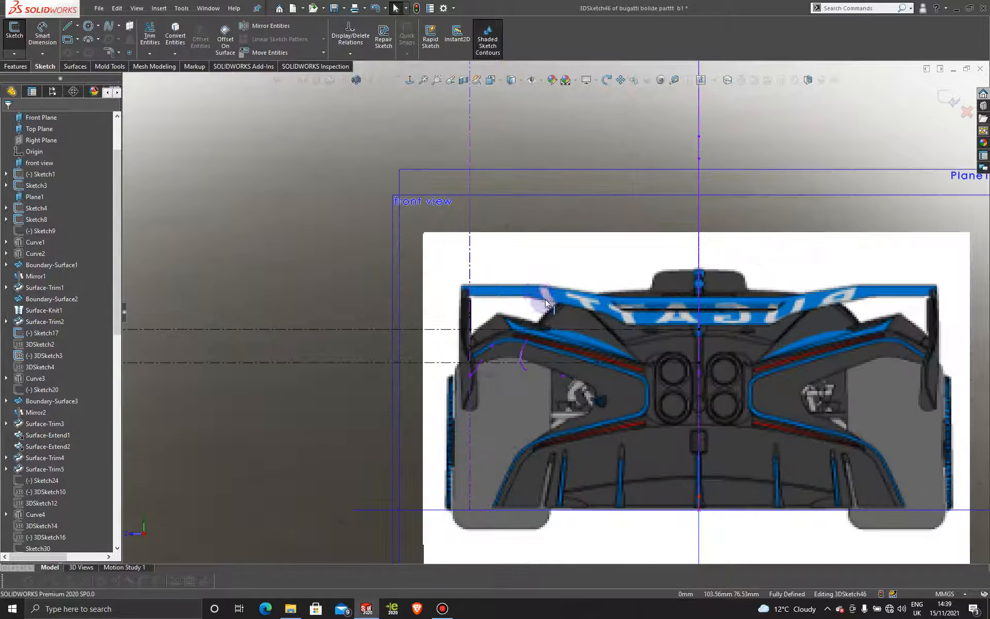
{"action": "scroll", "coordinate": [569, 340], "scroll_direction": "up", "scroll_amount": 2}
{"action": "middle_click_drag", "start_coordinate": [569, 341], "coordinate": [826, 360]}
{"action": "scroll", "coordinate": [826, 360], "scroll_direction": "down", "scroll_amount": 3}
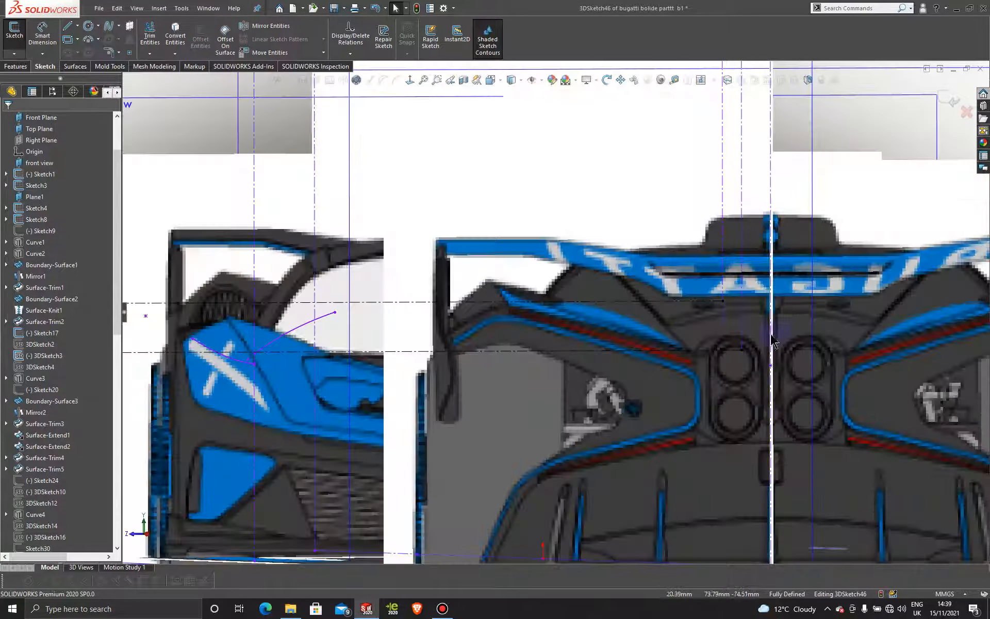
Step: Reopen Sketch48 and inspect its vertical tail centerlines over the side picture, viewed square to the Front Plane
{"action": "left_click", "coordinate": [722, 300]}
{"action": "scroll", "coordinate": [722, 301], "scroll_direction": "up", "scroll_amount": 3}
{"action": "middle_click_drag", "start_coordinate": [541, 330], "coordinate": [665, 347]}
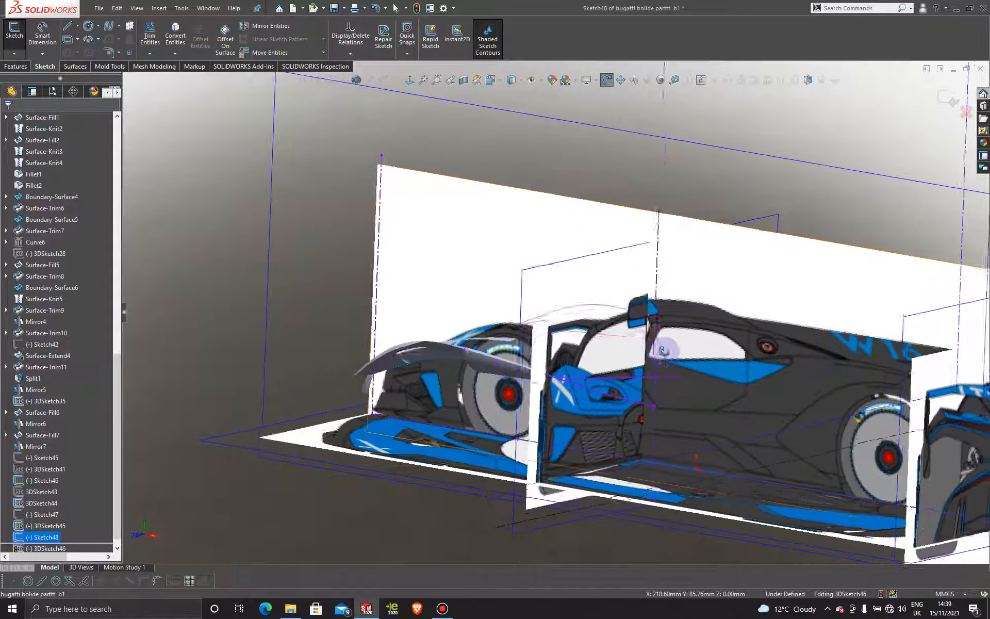
{"action": "scroll", "coordinate": [665, 355], "scroll_direction": "up", "scroll_amount": 3}
{"action": "left_click", "coordinate": [630, 236]}
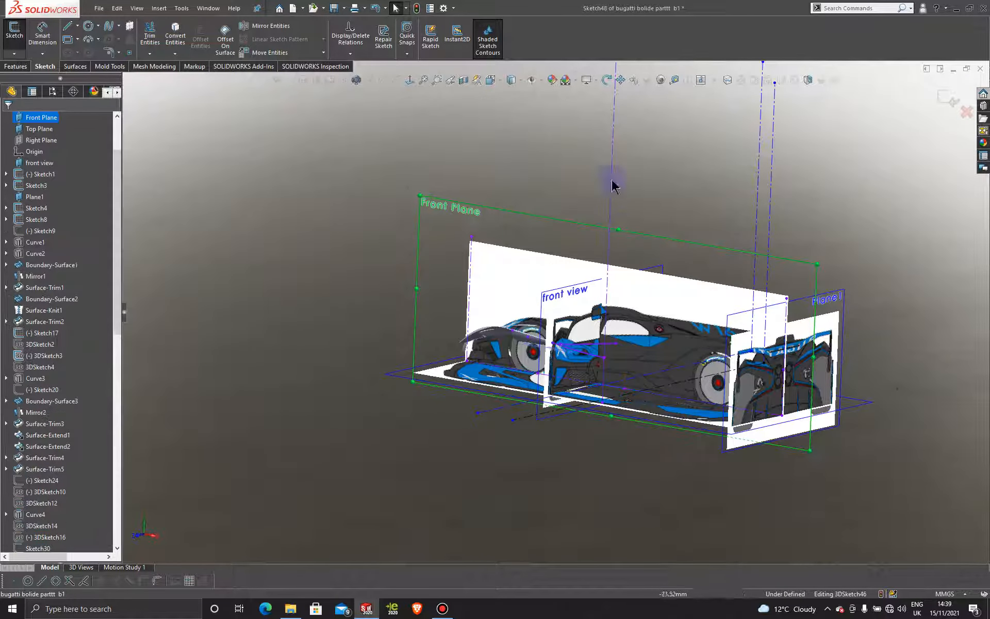
{"action": "left_click", "coordinate": [410, 84]}
{"action": "scroll", "coordinate": [729, 407], "scroll_direction": "down", "scroll_amount": 8}
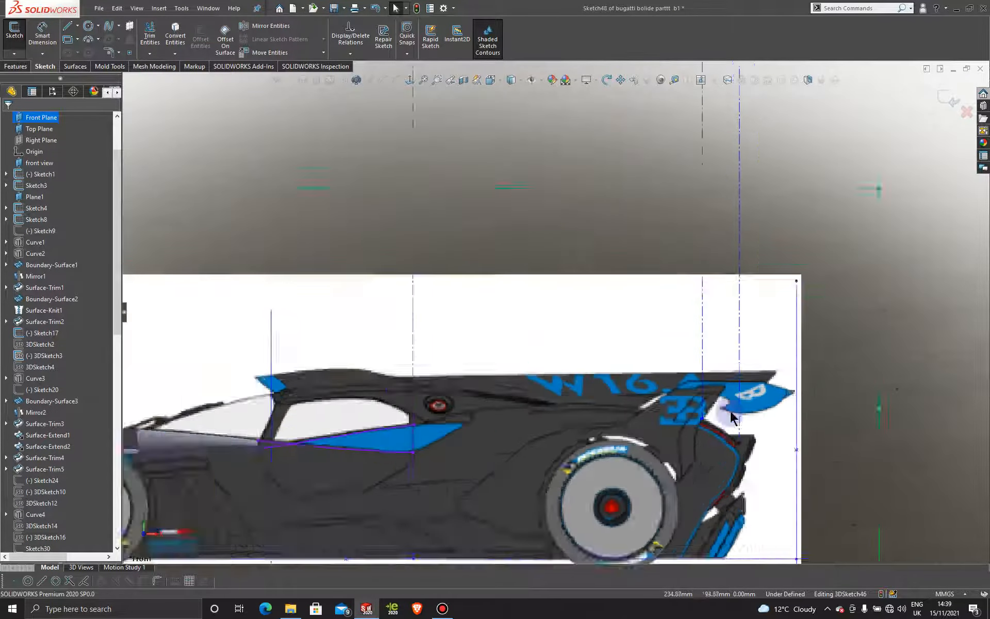
Step: Compare the heights of the Z-direction centerlines with the upper light strip in the rear picture, viewed square to Plane1
{"action": "scroll", "coordinate": [673, 415], "scroll_direction": "up", "scroll_amount": 5}
{"action": "middle_click_drag", "start_coordinate": [601, 345], "coordinate": [562, 268]}
{"action": "left_click", "coordinate": [568, 240]}
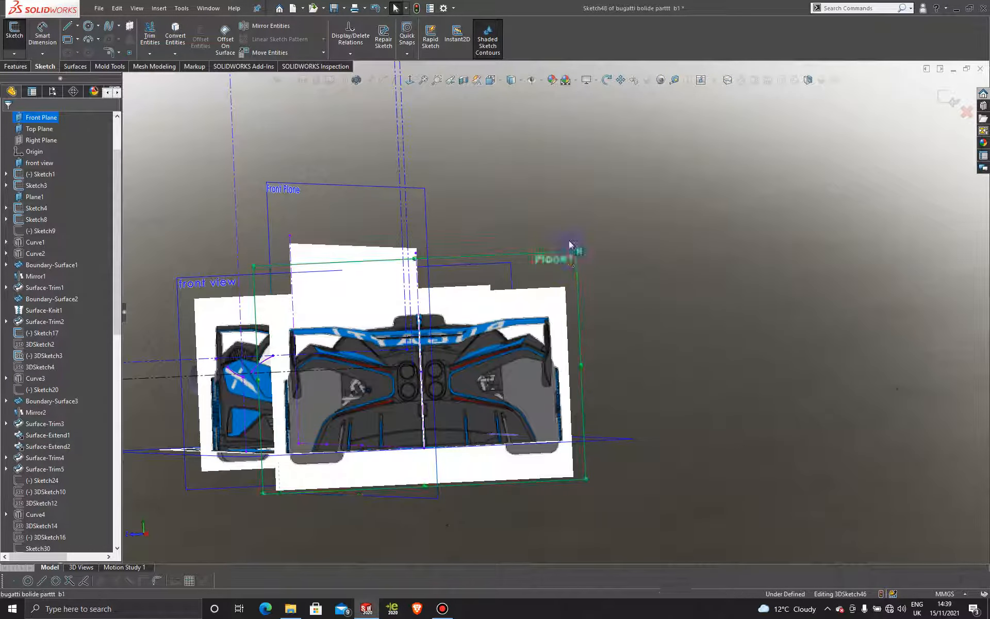
{"action": "left_click", "coordinate": [411, 80]}
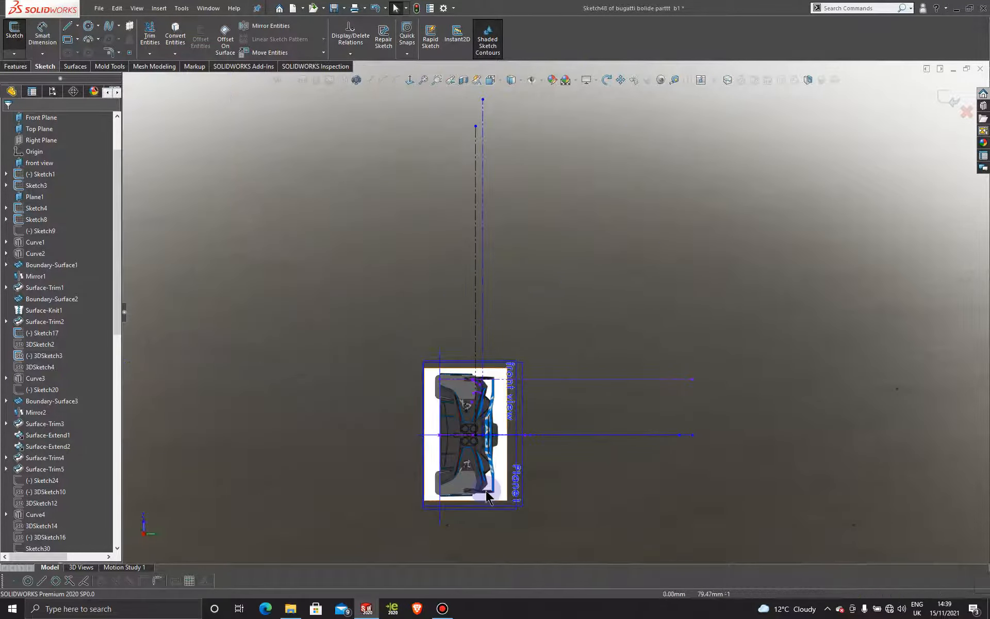
{"action": "left_click", "coordinate": [516, 483]}
{"action": "left_click", "coordinate": [410, 80]}
{"action": "scroll", "coordinate": [665, 464], "scroll_direction": "down", "scroll_amount": 8}
{"action": "scroll", "coordinate": [720, 380], "scroll_direction": "down", "scroll_amount": 2}
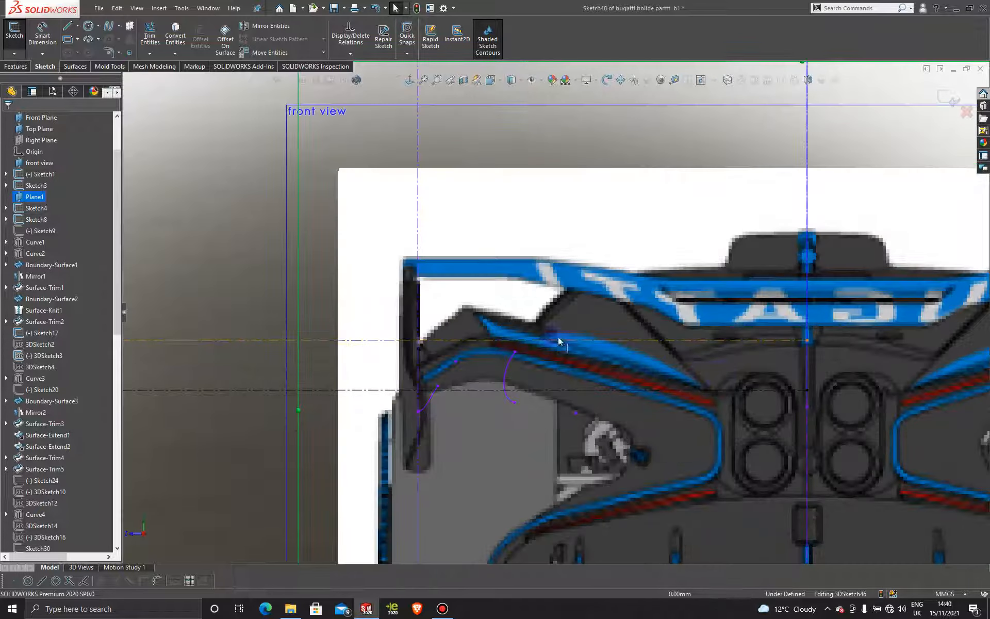
{"action": "scroll", "coordinate": [554, 344], "scroll_direction": "down", "scroll_amount": 1}
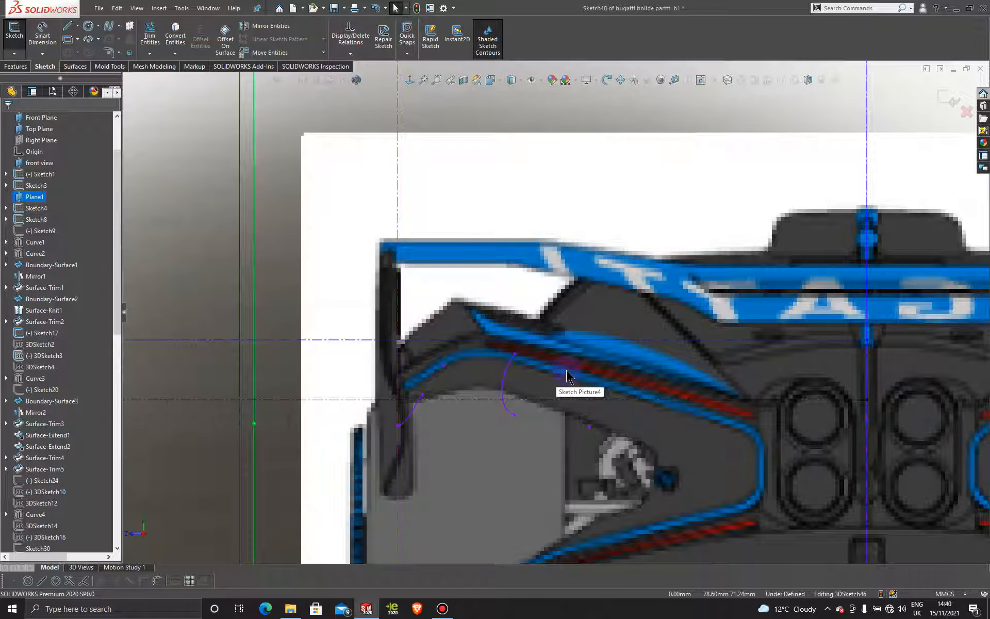
{"action": "scroll", "coordinate": [621, 363], "scroll_direction": "up", "scroll_amount": 2}
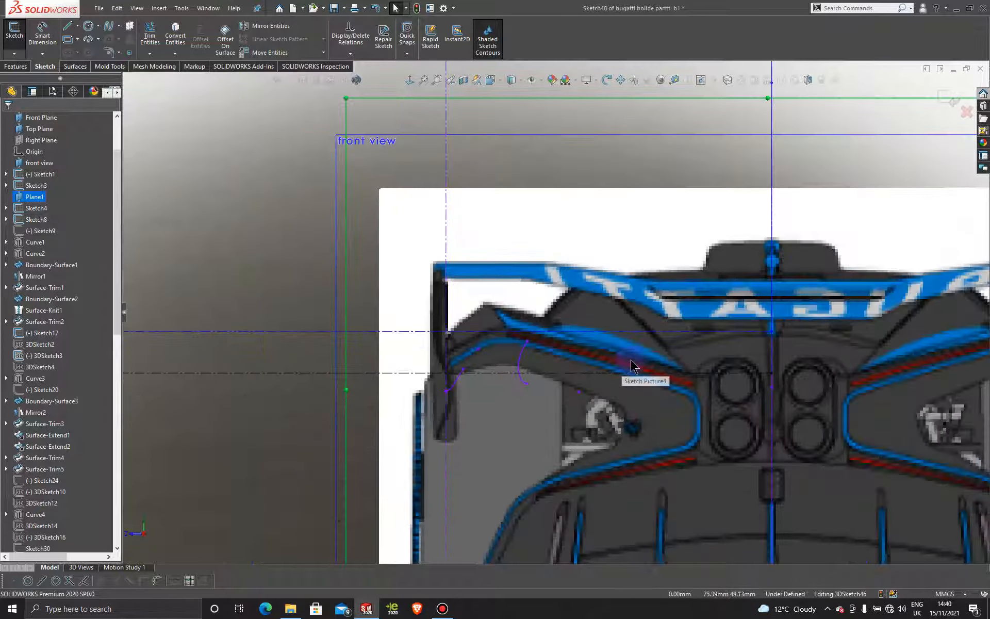
Step: Check the tail centerlines against the light strip in the side picture, viewed square to the Front Plane
{"action": "scroll", "coordinate": [608, 361], "scroll_direction": "up", "scroll_amount": 5}
{"action": "middle_click_drag", "start_coordinate": [563, 281], "coordinate": [720, 242]}
{"action": "left_click", "coordinate": [720, 242]}
{"action": "left_click", "coordinate": [409, 79]}
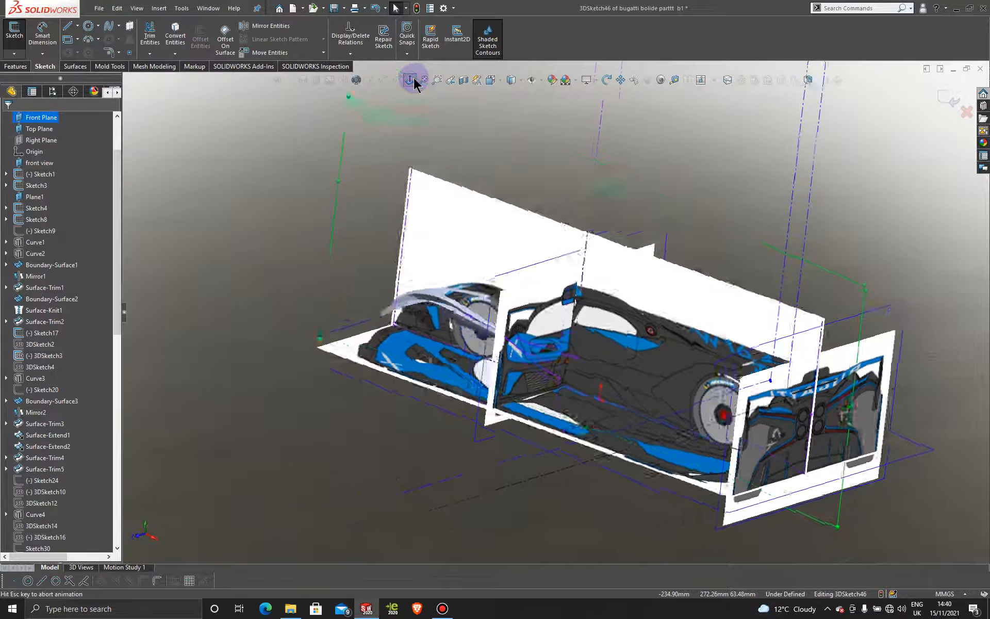
{"action": "scroll", "coordinate": [744, 435], "scroll_direction": "down", "scroll_amount": 3}
{"action": "scroll", "coordinate": [745, 435], "scroll_direction": "up", "scroll_amount": 2}
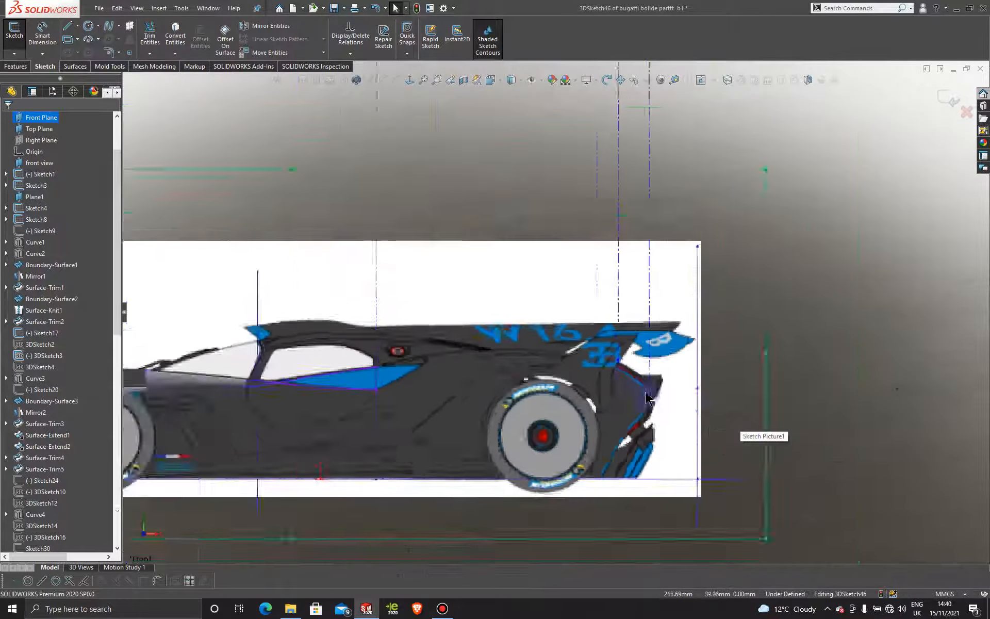
Step: Recheck the Z-direction centerlines against the rear picture on Plane1 and close the 3D sketch
{"action": "left_click", "coordinate": [34, 196]}
{"action": "key", "text": "ctrl+8"}
{"action": "scroll", "coordinate": [682, 428], "scroll_direction": "down", "scroll_amount": 7}
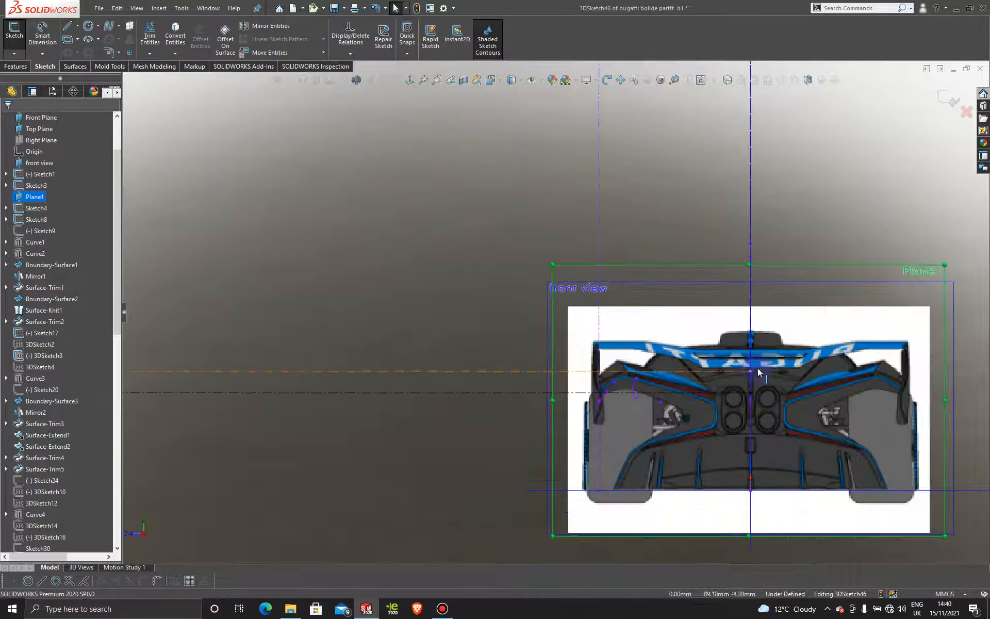
{"action": "scroll", "coordinate": [641, 404], "scroll_direction": "down", "scroll_amount": 1}
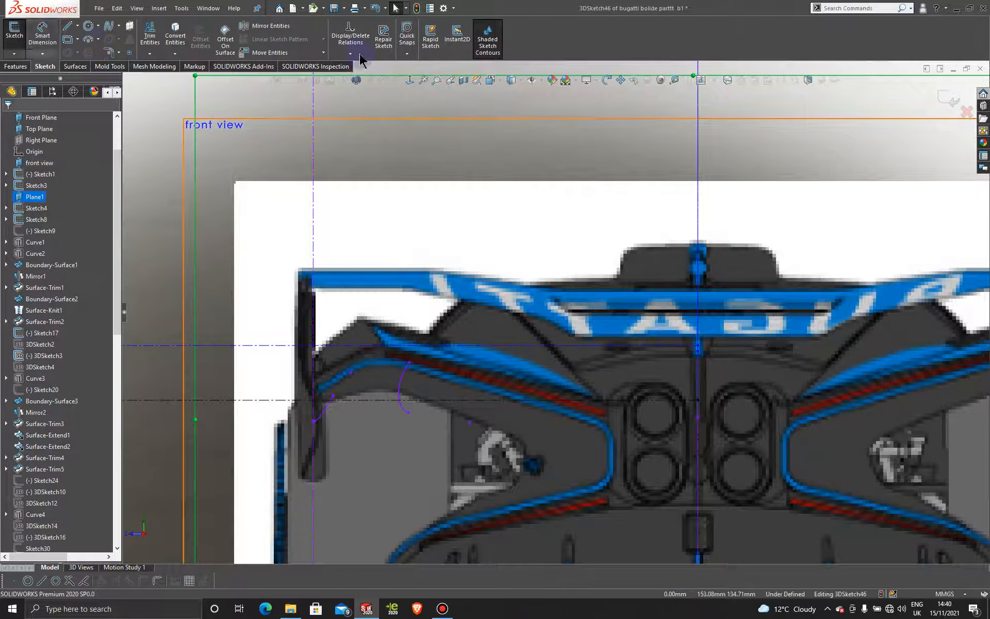
{"action": "left_click", "coordinate": [948, 96]}
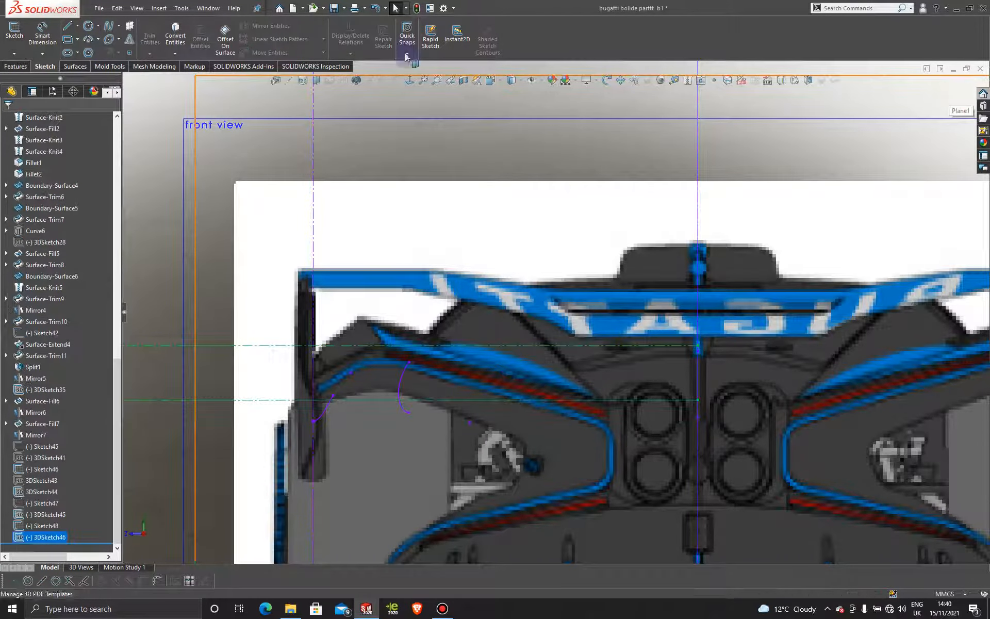
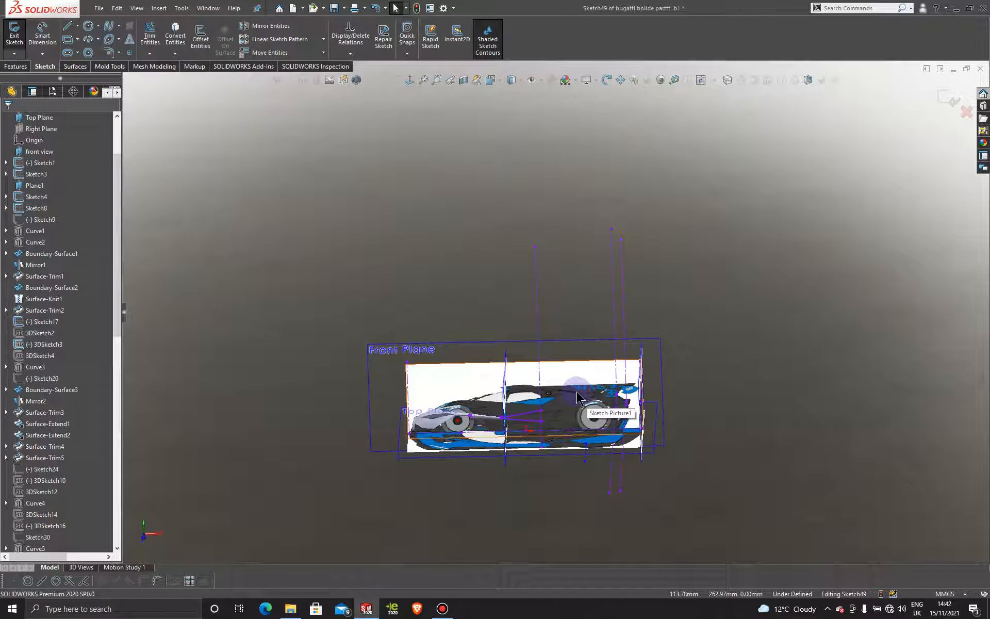
Step: Close Sketch49 and, in a new 3D sketch, draw a vertical centerline from its endpoint beside the car to well above the Front Plane
{"action": "left_click", "coordinate": [14, 33]}
{"action": "middle_click_drag", "start_coordinate": [576, 392], "coordinate": [564, 399]}
{"action": "scroll", "coordinate": [520, 403], "scroll_direction": "down", "scroll_amount": 1}
{"action": "left_click", "coordinate": [14, 53]}
{"action": "left_click", "coordinate": [29, 75]}
{"action": "left_click", "coordinate": [77, 25]}
{"action": "left_click", "coordinate": [88, 49]}
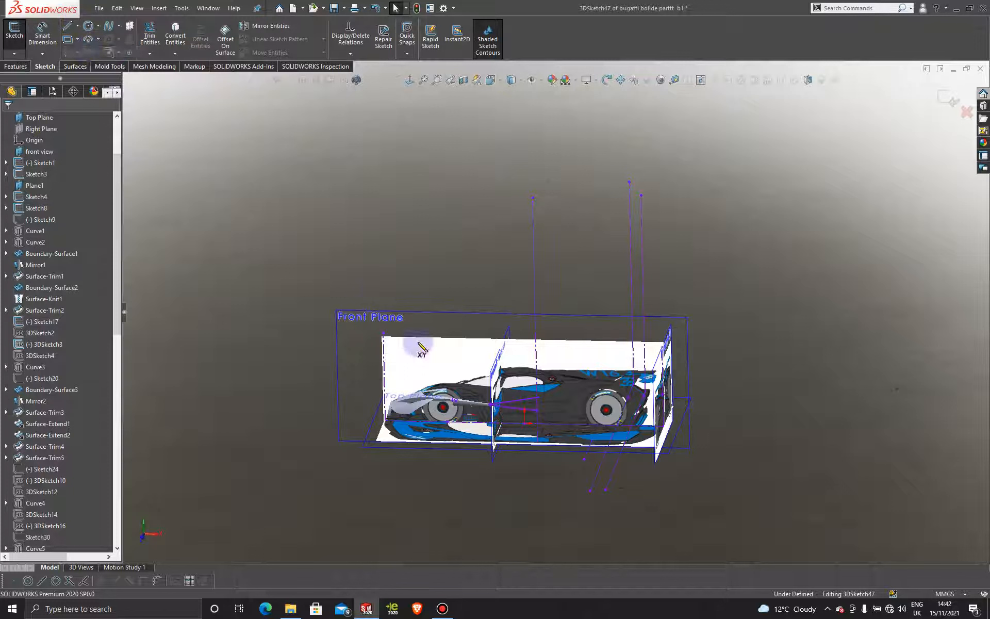
{"action": "left_click", "coordinate": [583, 458]}
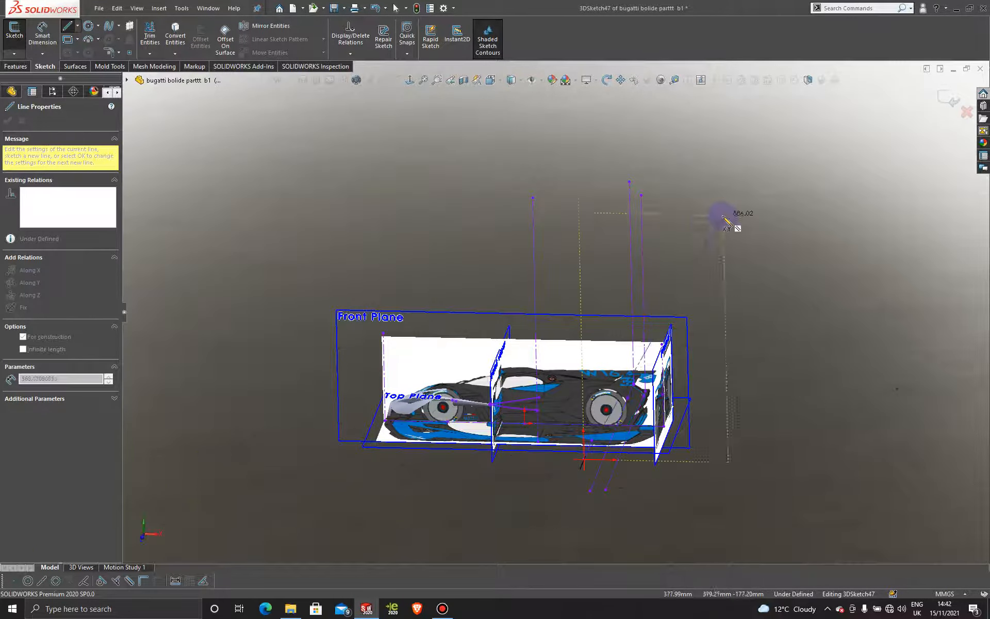
{"action": "left_click", "coordinate": [577, 176]}
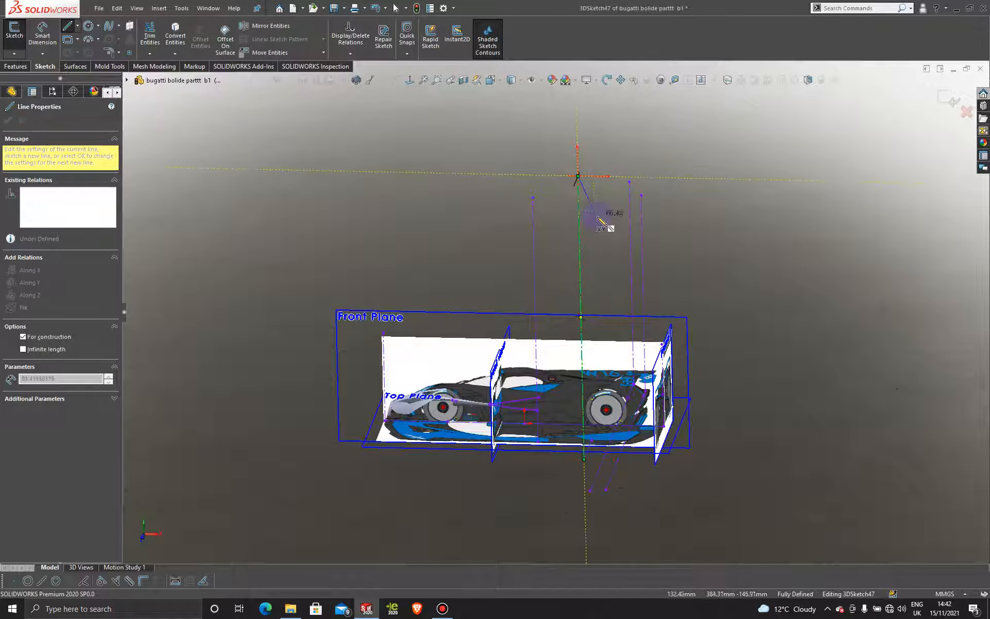
{"action": "key", "text": "Escape"}
{"action": "scroll", "coordinate": [581, 346], "scroll_direction": "up", "scroll_amount": 2}
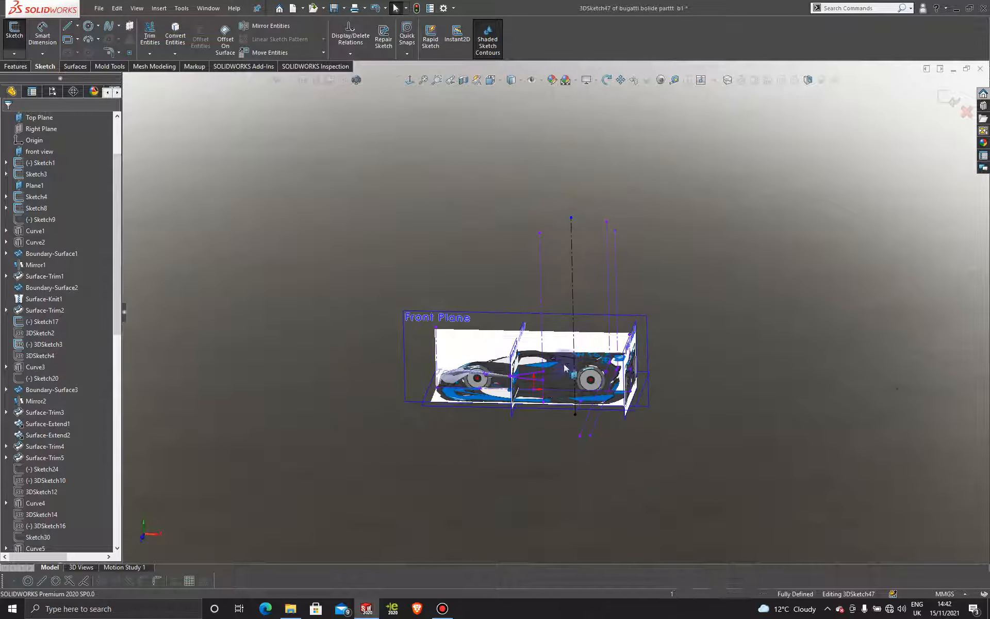
Step: Check the new vertical centerline against the side picture square to the Front Plane and close the 3D sketch
{"action": "middle_click_drag", "start_coordinate": [536, 376], "coordinate": [549, 359]}
{"action": "left_click", "coordinate": [457, 330]}
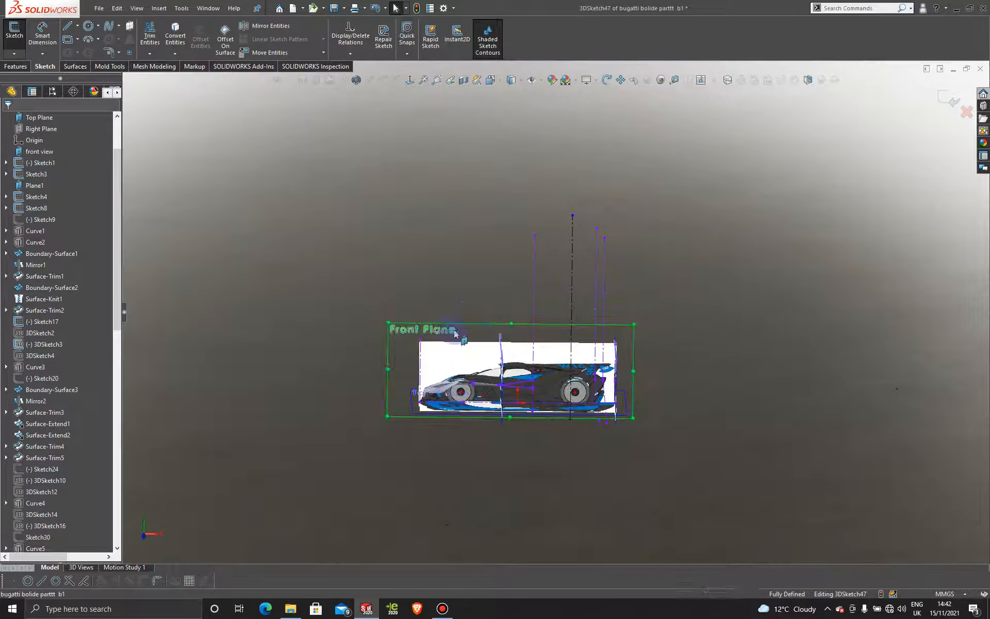
{"action": "key", "text": "ctrl+8"}
{"action": "scroll", "coordinate": [544, 364], "scroll_direction": "down", "scroll_amount": 5}
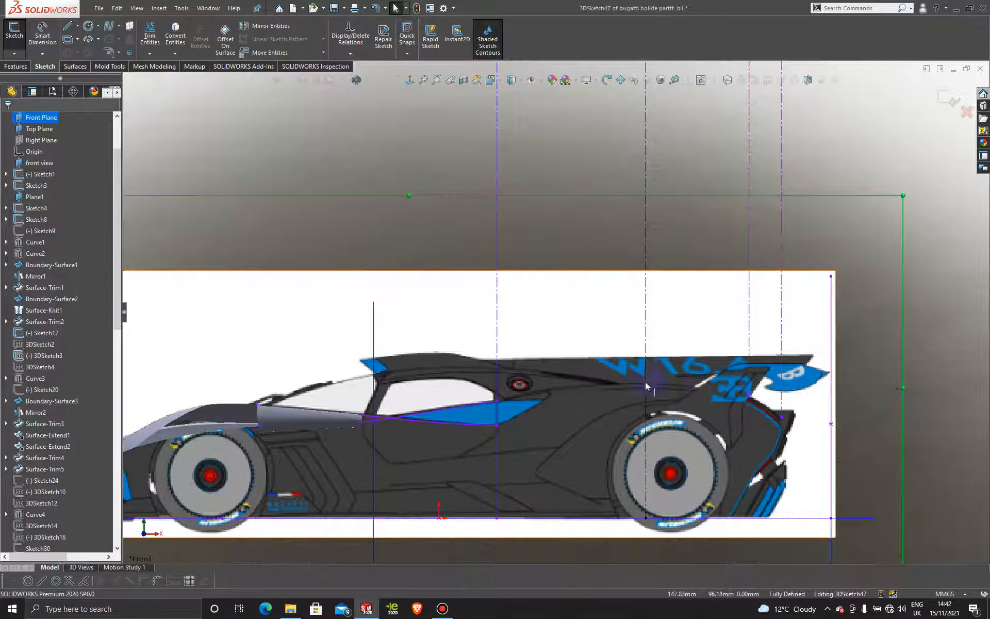
{"action": "key", "text": "z"}
{"action": "key", "text": "z"}
{"action": "key", "text": "z"}
{"action": "left_click", "coordinate": [948, 98]}
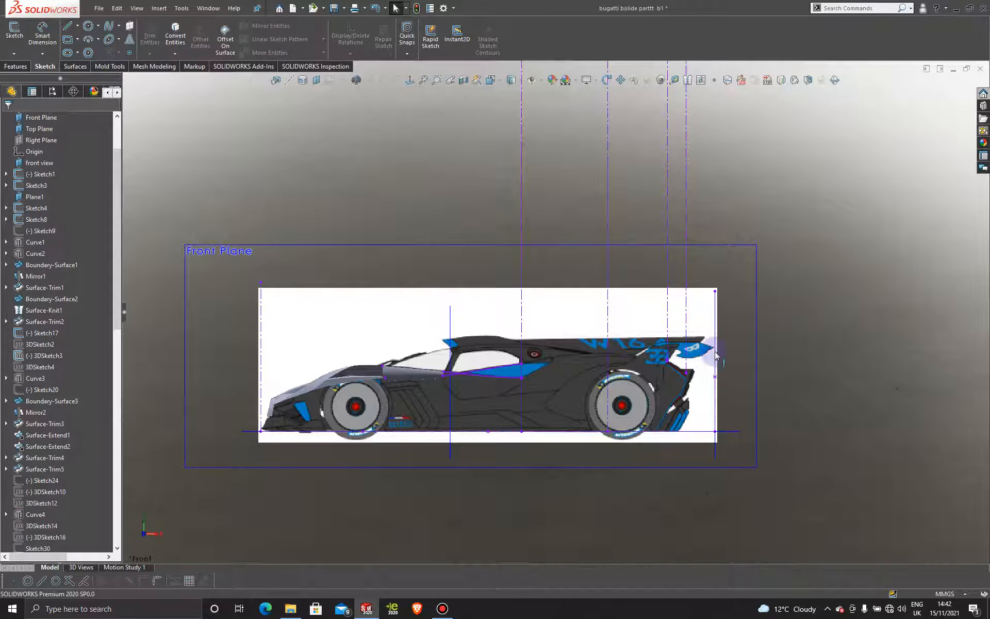
Step: Activate Display State-2 to hide the reference pictures and bring the area behind the front body surfaces into view
{"action": "left_click", "coordinate": [52, 91]}
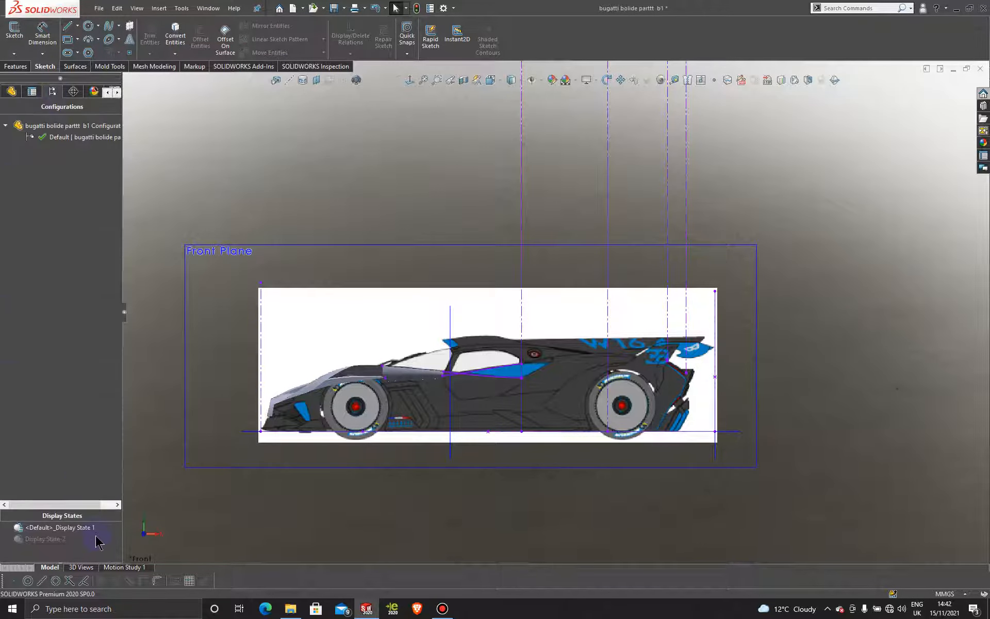
{"action": "double_click", "coordinate": [72, 539]}
{"action": "middle_click_drag", "start_coordinate": [567, 310], "coordinate": [484, 371]}
{"action": "scroll", "coordinate": [766, 314], "scroll_direction": "down", "scroll_amount": 2}
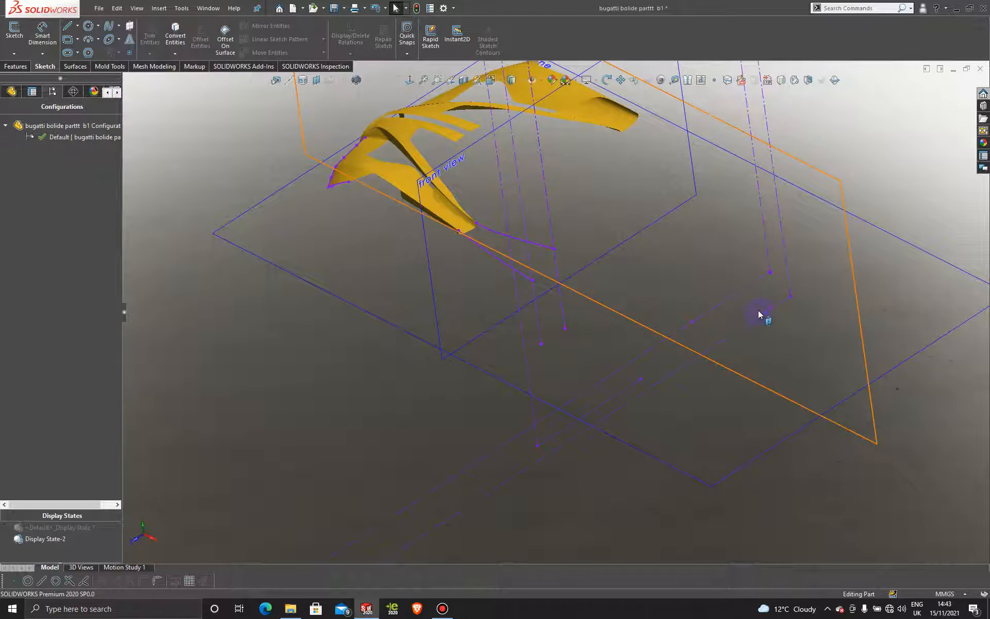
Step: In a new 3D sketch, draw a two-point spline from the upper side curve's rear end to the end of the rearmost tail centerline
{"action": "left_click", "coordinate": [14, 53]}
{"action": "left_click", "coordinate": [29, 77]}
{"action": "left_click", "coordinate": [108, 25]}
{"action": "scroll", "coordinate": [581, 248], "scroll_direction": "down", "scroll_amount": 5}
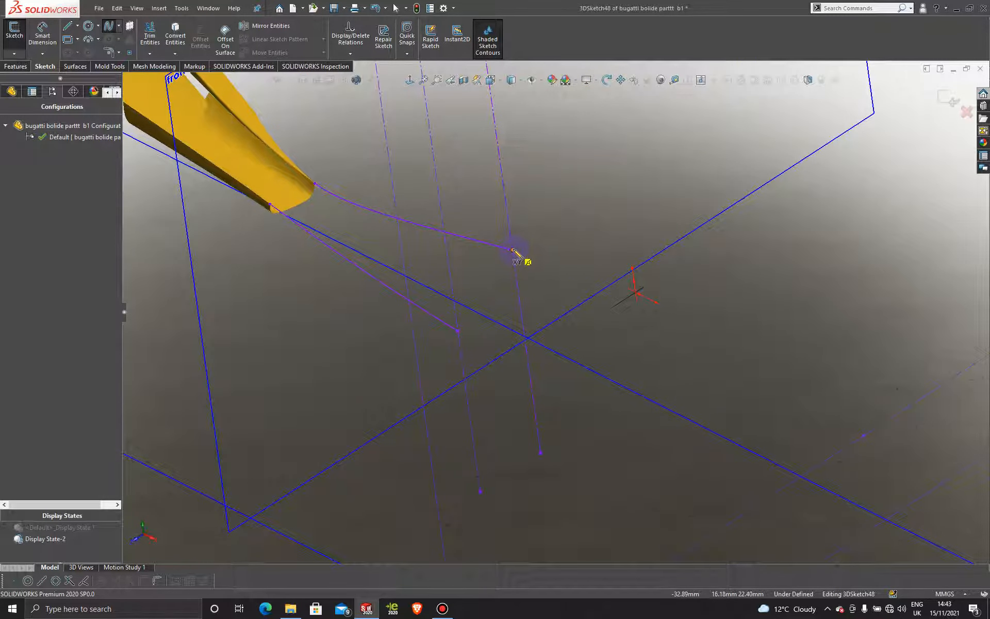
{"action": "left_click", "coordinate": [513, 253]}
{"action": "scroll", "coordinate": [718, 371], "scroll_direction": "up", "scroll_amount": 5}
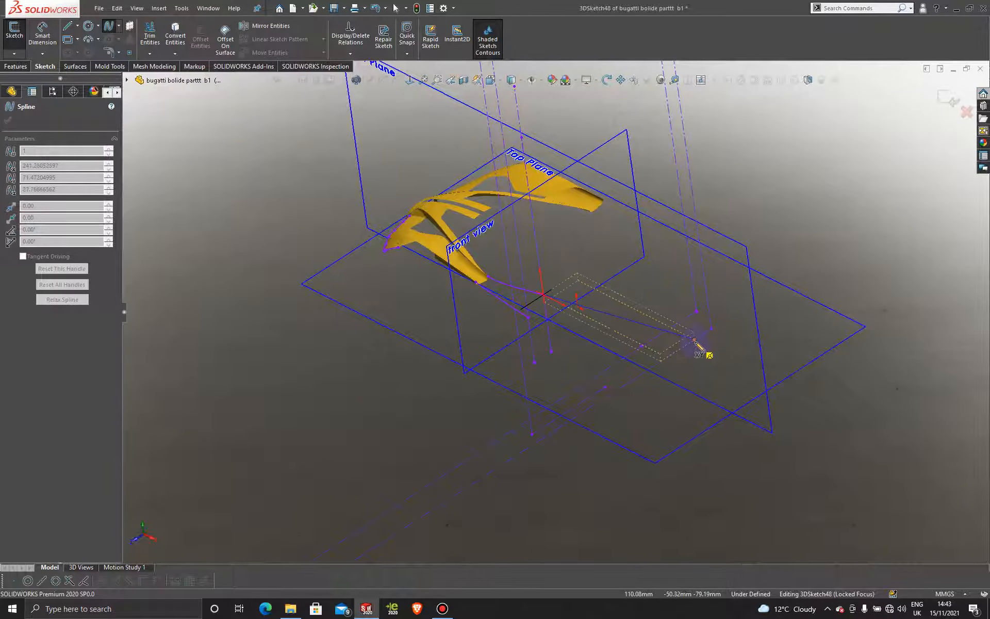
{"action": "left_click", "coordinate": [711, 328]}
{"action": "key", "text": "Escape"}
Step: Show the reference pictures and, square to the Front Plane, shape the new spline's front end to continue the upper side curve
{"action": "middle_click_drag", "start_coordinate": [695, 339], "coordinate": [621, 309]}
{"action": "left_click", "coordinate": [361, 133]}
{"action": "left_click", "coordinate": [410, 80]}
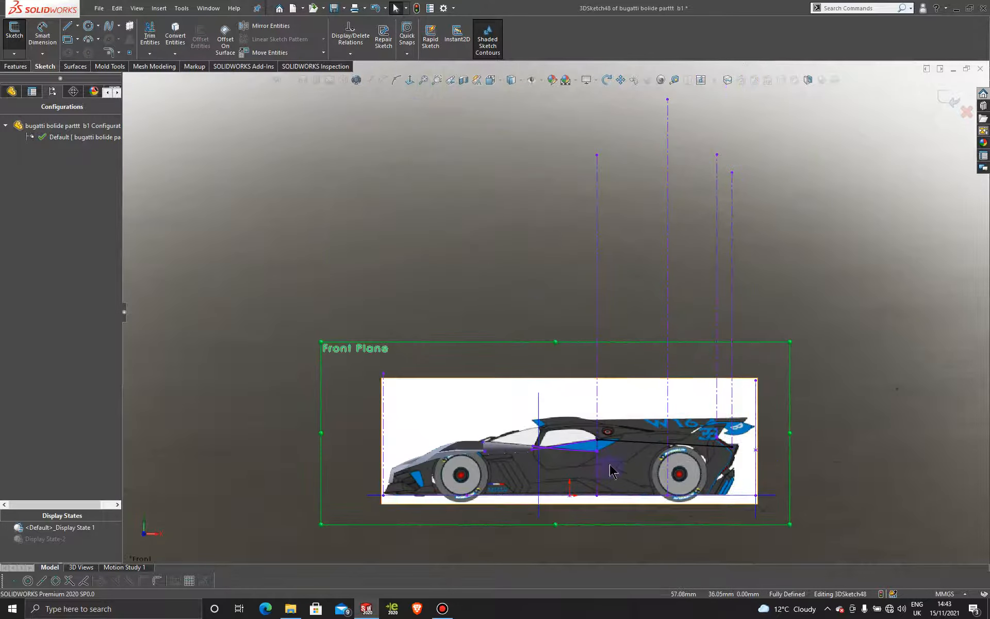
{"action": "scroll", "coordinate": [634, 466], "scroll_direction": "down", "scroll_amount": 4}
{"action": "scroll", "coordinate": [572, 421], "scroll_direction": "down", "scroll_amount": 3}
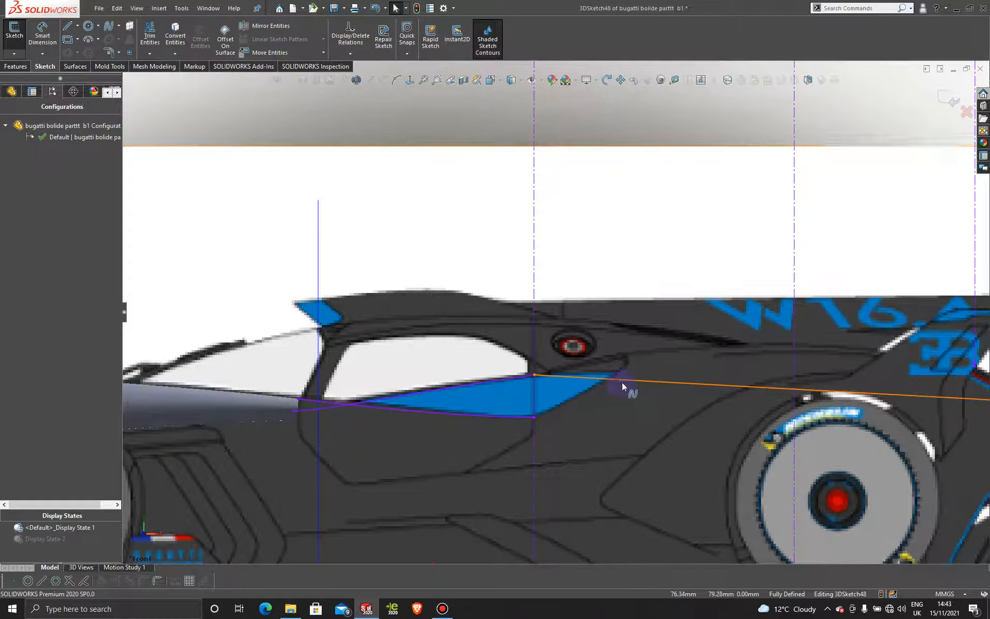
{"action": "left_click", "coordinate": [501, 382]}
{"action": "left_click", "coordinate": [592, 378], "text": "ctrl"}
{"action": "scroll", "coordinate": [382, 351], "scroll_direction": "up", "scroll_amount": 2}
{"action": "left_click_drag", "start_coordinate": [632, 353], "coordinate": [508, 345]}
{"action": "scroll", "coordinate": [616, 383], "scroll_direction": "down", "scroll_amount": 2}
{"action": "scroll", "coordinate": [527, 361], "scroll_direction": "up", "scroll_amount": 3}
Step: Adjust the upper spline's rear tangent handle to follow the body line above the rear wheel in the side picture
{"action": "mouse_move", "coordinate": [722, 397]}
{"action": "middle_mouse_down"}
{"action": "mouse_move", "coordinate": [622, 405]}
{"action": "mouse_move", "coordinate": [727, 398]}
{"action": "middle_mouse_up"}
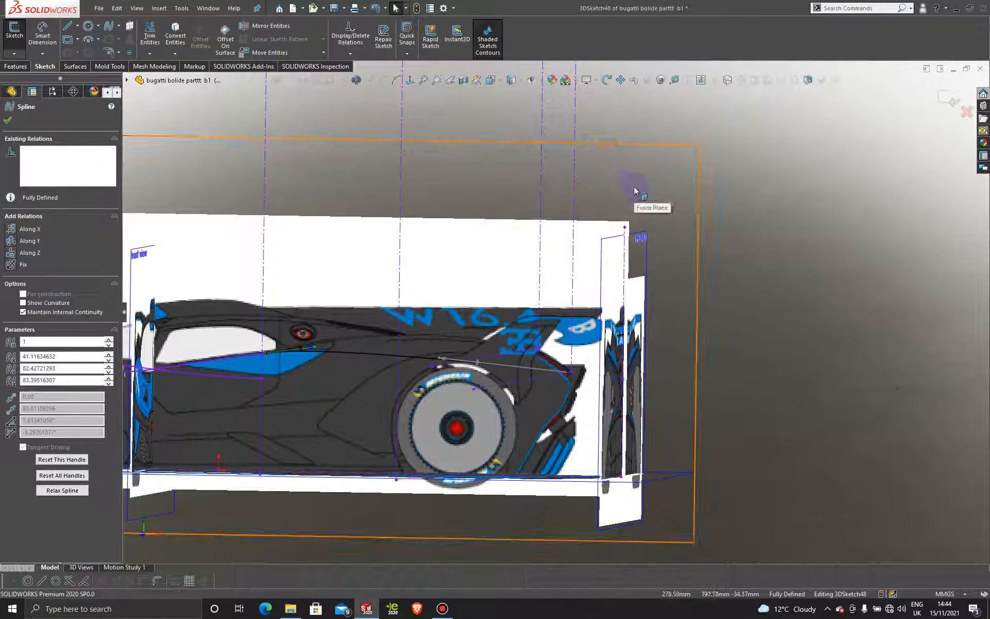
{"action": "left_click", "coordinate": [681, 155]}
{"action": "left_click", "coordinate": [409, 80]}
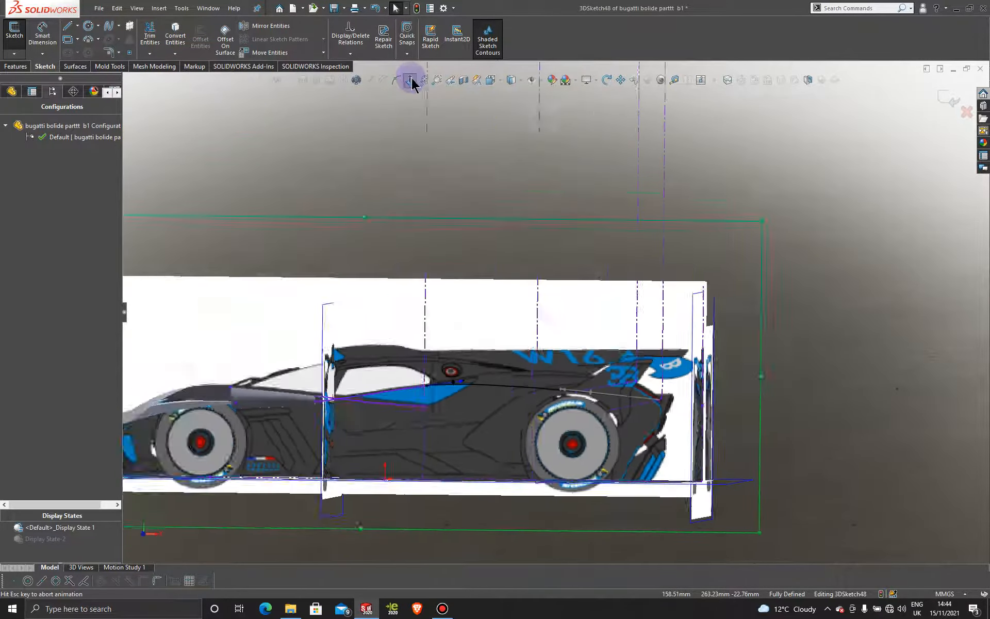
{"action": "scroll", "coordinate": [650, 451], "scroll_direction": "up", "scroll_amount": 3}
{"action": "left_click", "coordinate": [621, 396]}
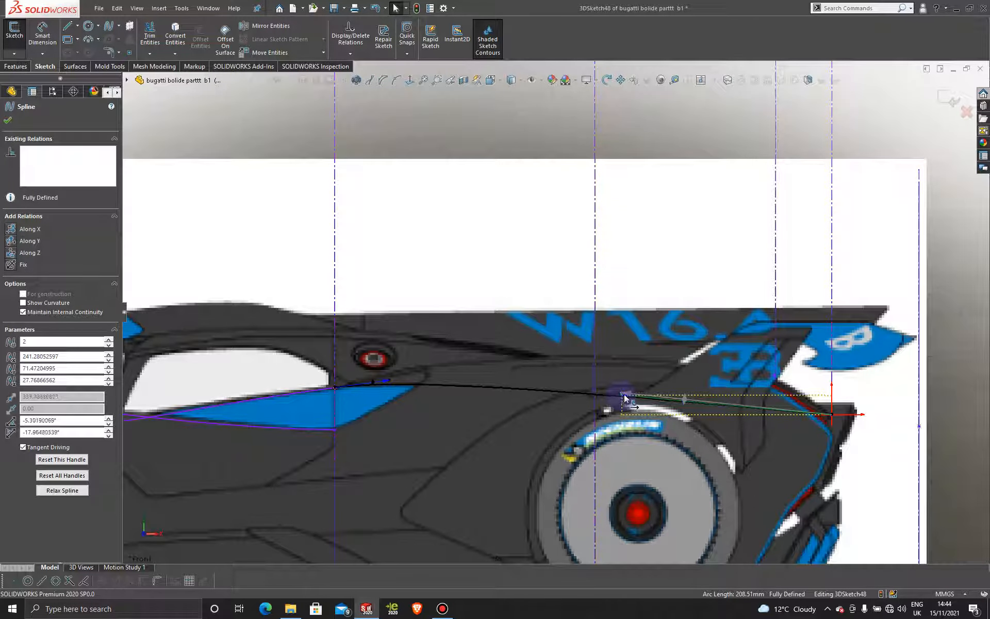
{"action": "left_click_drag", "start_coordinate": [624, 397], "coordinate": [629, 395]}
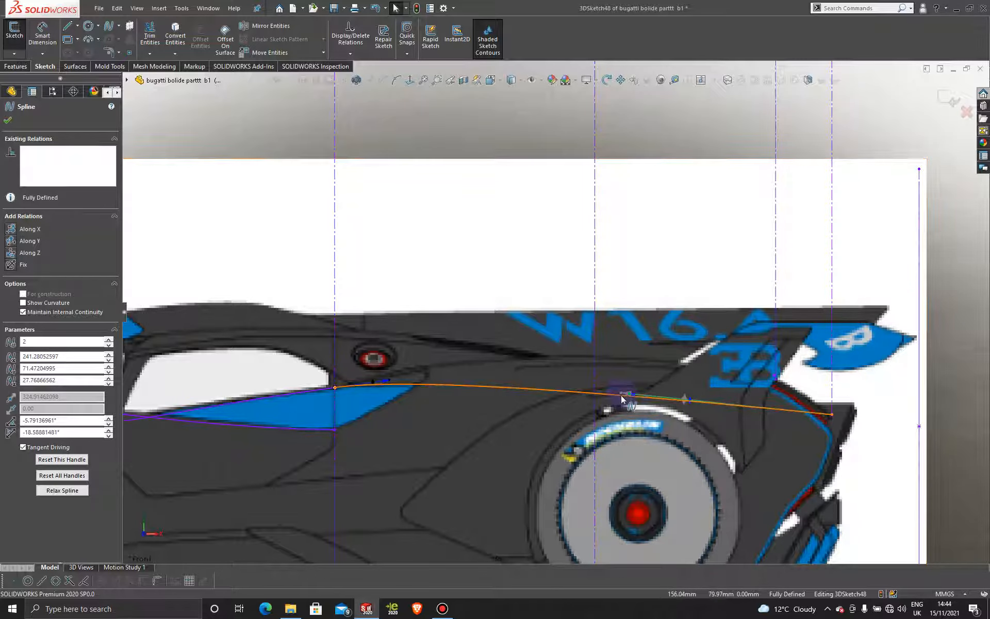
{"action": "left_click", "coordinate": [621, 394]}
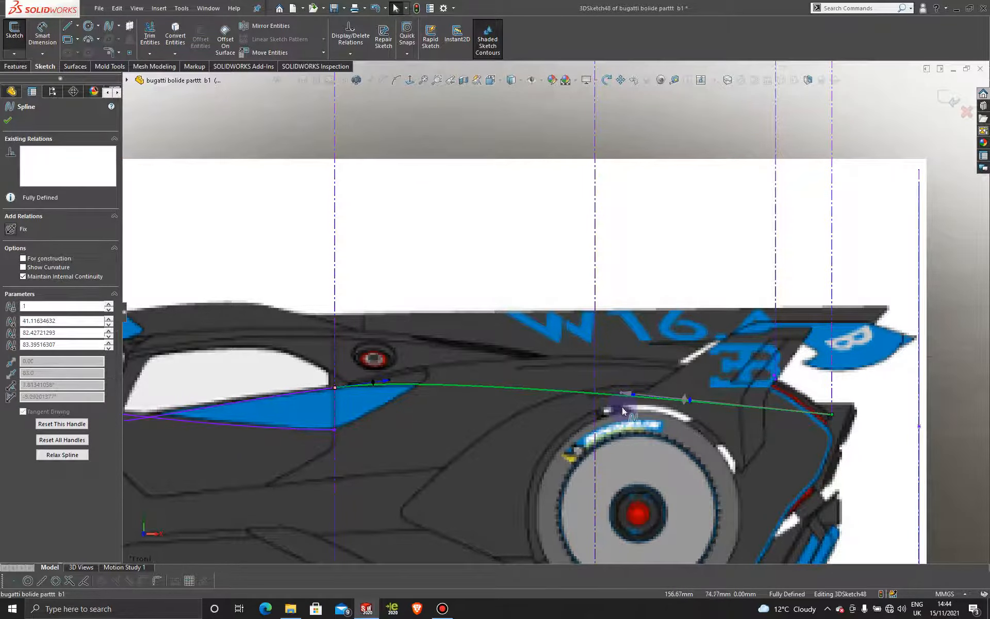
{"action": "left_click", "coordinate": [622, 393]}
{"action": "key", "text": "Escape"}
Step: Adjust the upper spline's rear handle square to the Top Plane to follow the inner edge of the blue rear panel
{"action": "scroll", "coordinate": [550, 258], "scroll_direction": "up", "scroll_amount": 10}
{"action": "middle_click_drag", "start_coordinate": [412, 248], "coordinate": [409, 305]}
{"action": "left_click", "coordinate": [424, 281]}
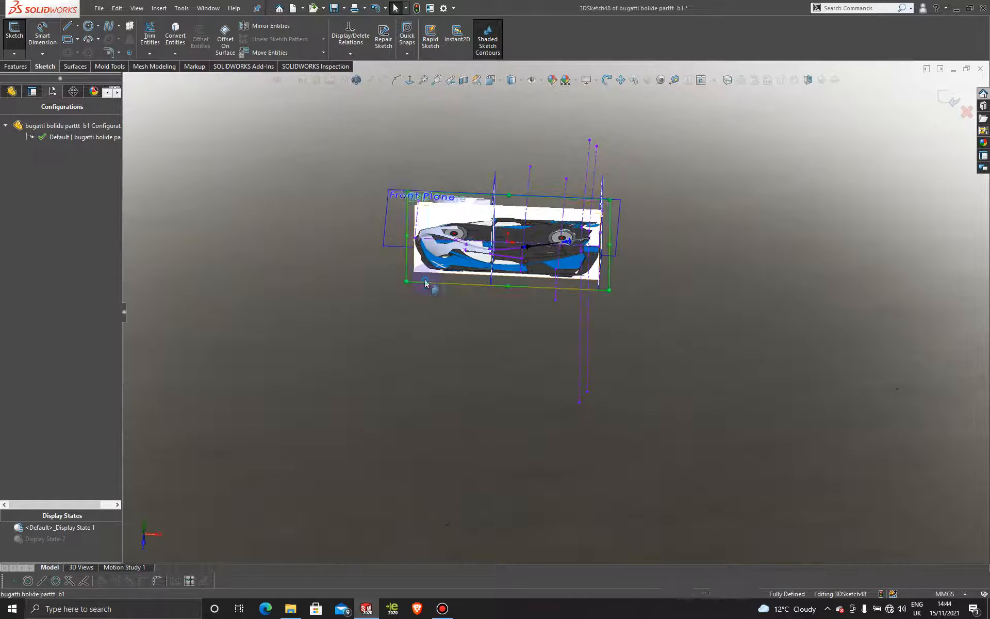
{"action": "left_click", "coordinate": [408, 80]}
{"action": "scroll", "coordinate": [654, 222], "scroll_direction": "down", "scroll_amount": 5}
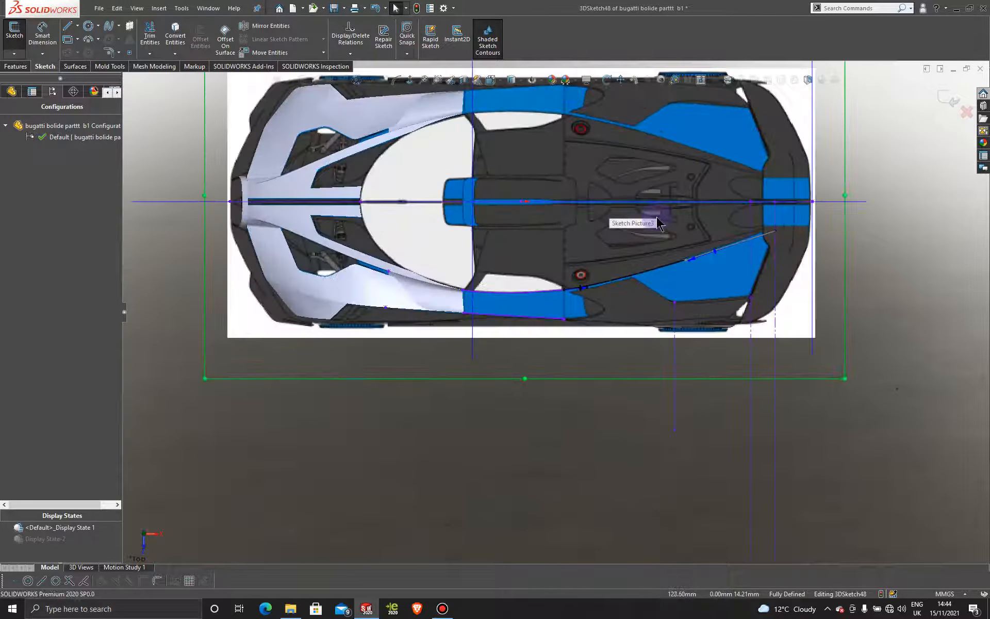
{"action": "scroll", "coordinate": [655, 222], "scroll_direction": "down", "scroll_amount": 2}
{"action": "scroll", "coordinate": [702, 338], "scroll_direction": "down", "scroll_amount": 2}
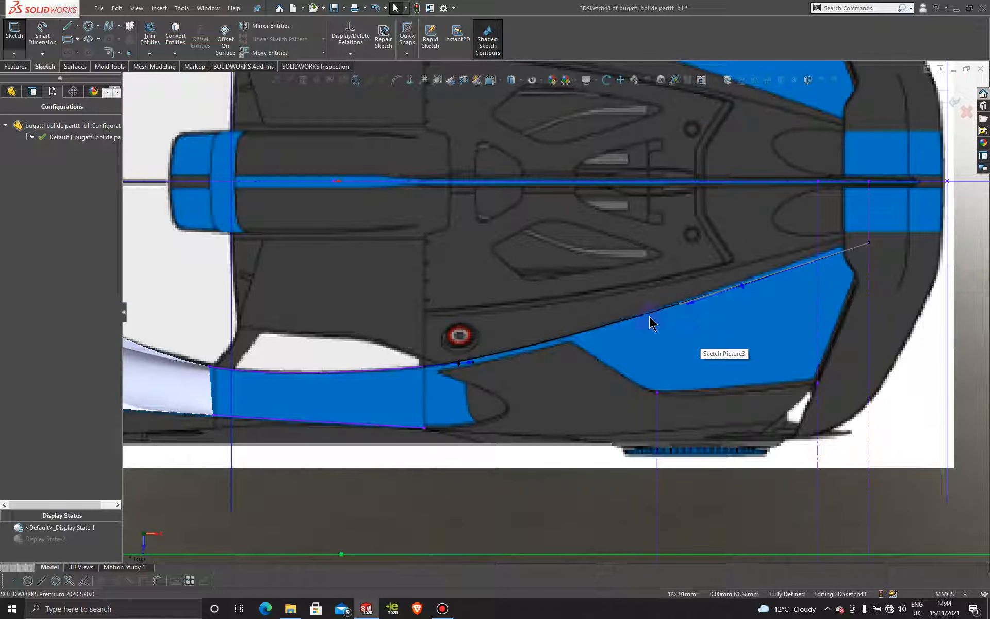
{"action": "left_click", "coordinate": [691, 307]}
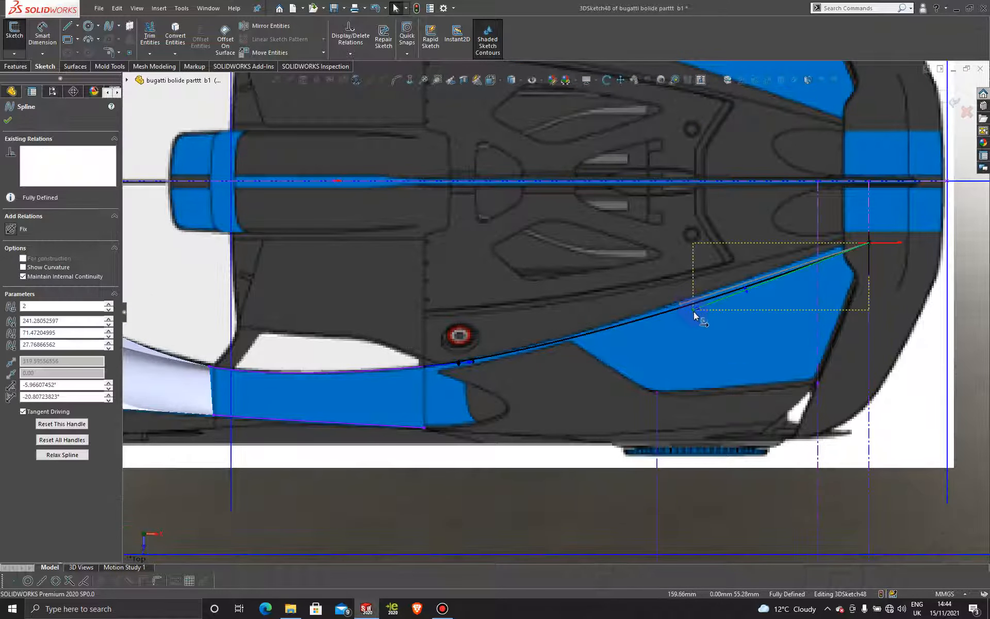
{"action": "left_click_drag", "start_coordinate": [693, 312], "coordinate": [679, 307]}
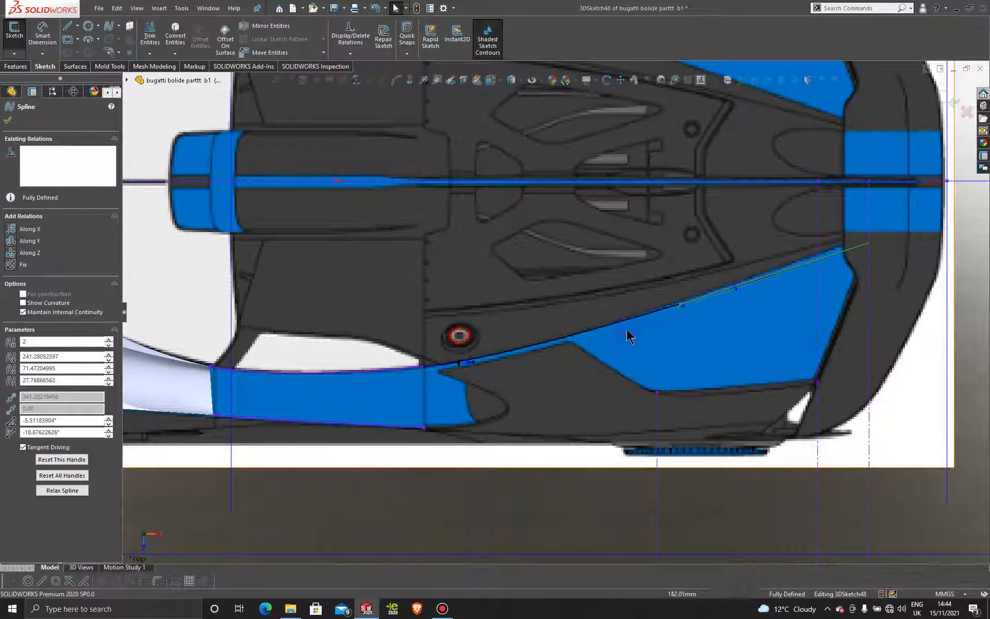
{"action": "scroll", "coordinate": [630, 335], "scroll_direction": "down", "scroll_amount": 2}
{"action": "mouse_move", "coordinate": [685, 305]}
{"action": "left_mouse_down"}
{"action": "mouse_move", "coordinate": [709, 289]}
{"action": "mouse_move", "coordinate": [691, 299]}
{"action": "left_mouse_up"}
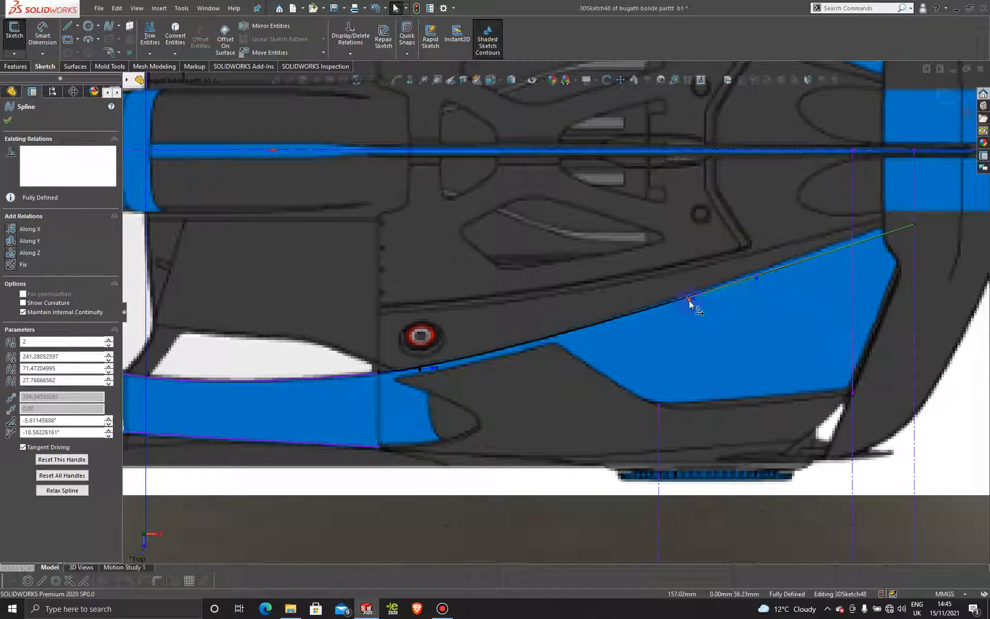
Step: Close the 3D sketch and activate Display State-2 to hide the reference pictures
{"action": "scroll", "coordinate": [709, 375], "scroll_direction": "up", "scroll_amount": 3}
{"action": "scroll", "coordinate": [708, 373], "scroll_direction": "up", "scroll_amount": 3}
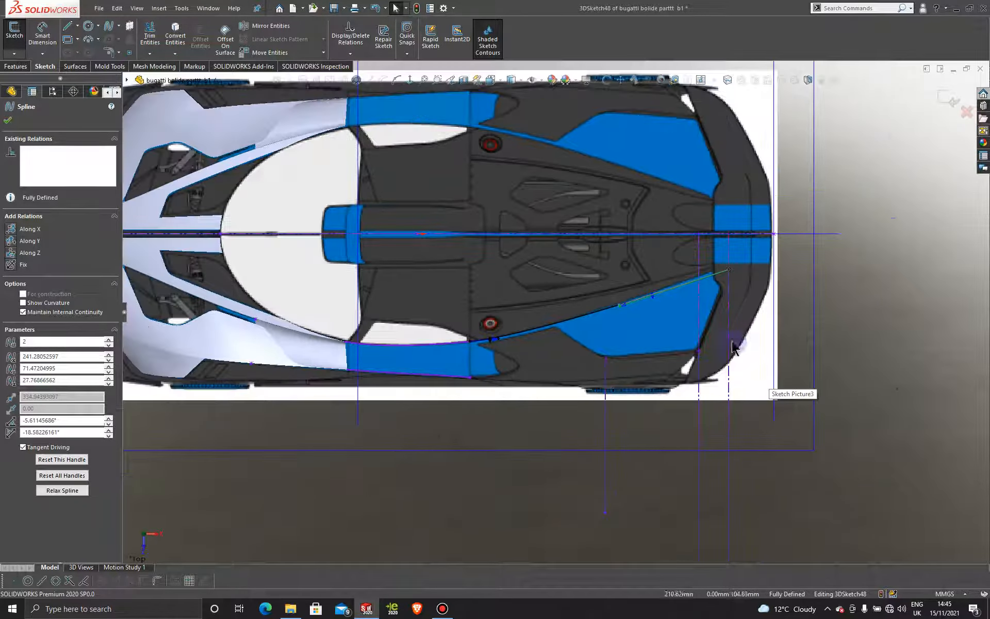
{"action": "left_click", "coordinate": [947, 98]}
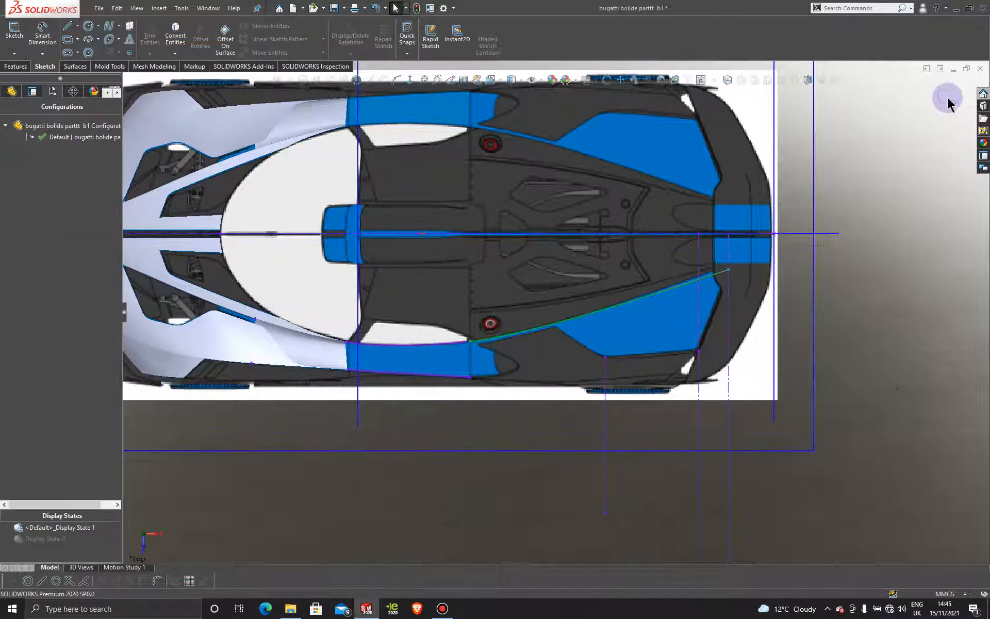
{"action": "middle_click_drag", "start_coordinate": [807, 454], "coordinate": [724, 430]}
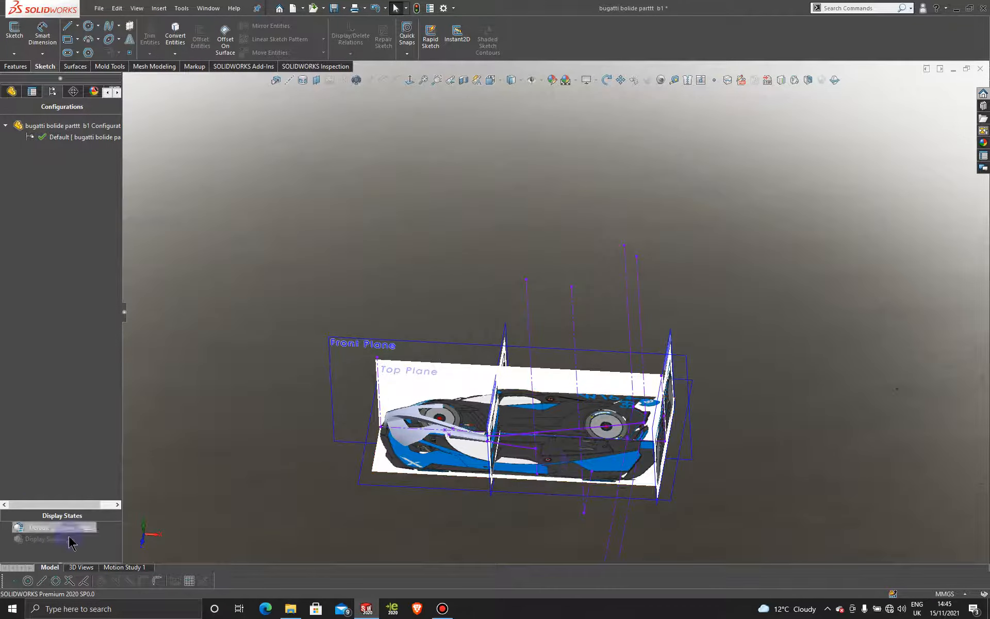
{"action": "double_click", "coordinate": [45, 538]}
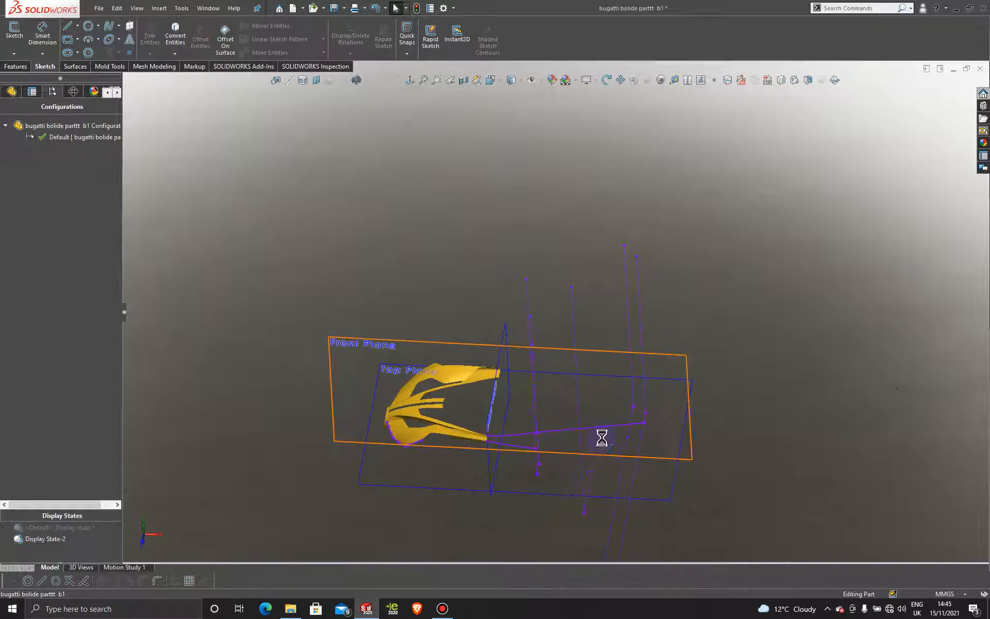
Step: In a new 3D sketch, draw a two-point spline from the lower side curve's rear end to the end of the forward Z-direction tail centerline
{"action": "scroll", "coordinate": [602, 437], "scroll_direction": "down", "scroll_amount": 5}
{"action": "mouse_move", "coordinate": [576, 439]}
{"action": "middle_mouse_down"}
{"action": "mouse_move", "coordinate": [574, 418]}
{"action": "mouse_move", "coordinate": [537, 413]}
{"action": "mouse_move", "coordinate": [544, 453]}
{"action": "mouse_move", "coordinate": [597, 464]}
{"action": "mouse_move", "coordinate": [621, 376]}
{"action": "middle_mouse_up"}
{"action": "scroll", "coordinate": [617, 372], "scroll_direction": "down", "scroll_amount": 3}
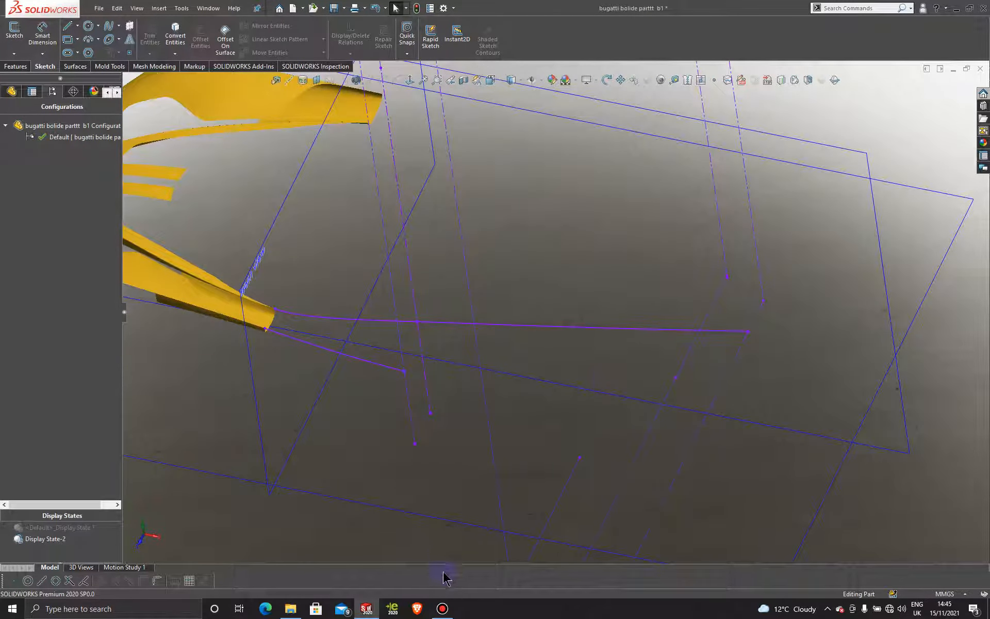
{"action": "left_click", "coordinate": [14, 53]}
{"action": "left_click", "coordinate": [28, 78]}
{"action": "left_click", "coordinate": [108, 26]}
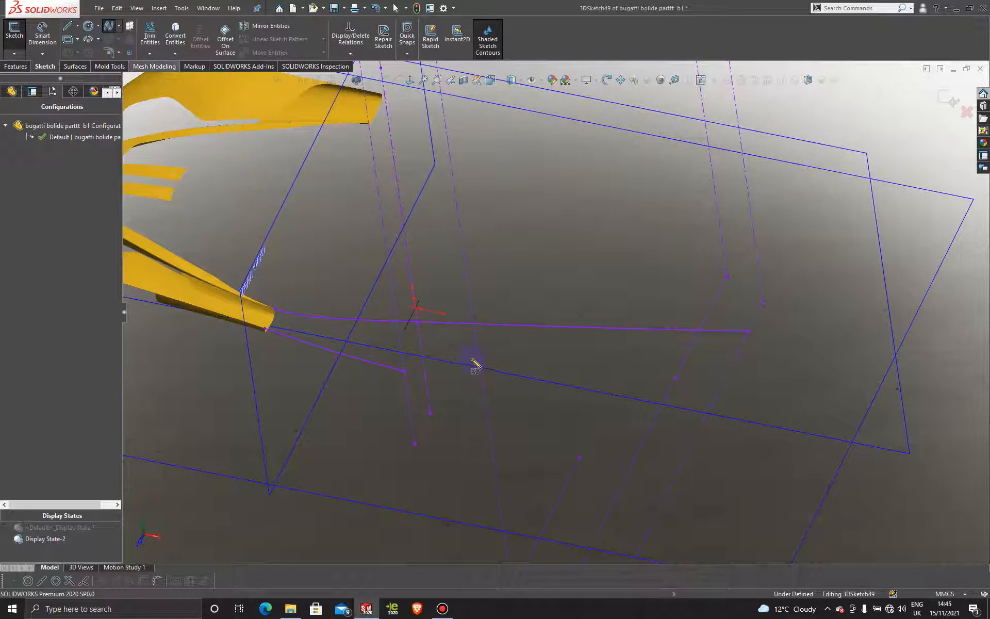
{"action": "left_click", "coordinate": [407, 374]}
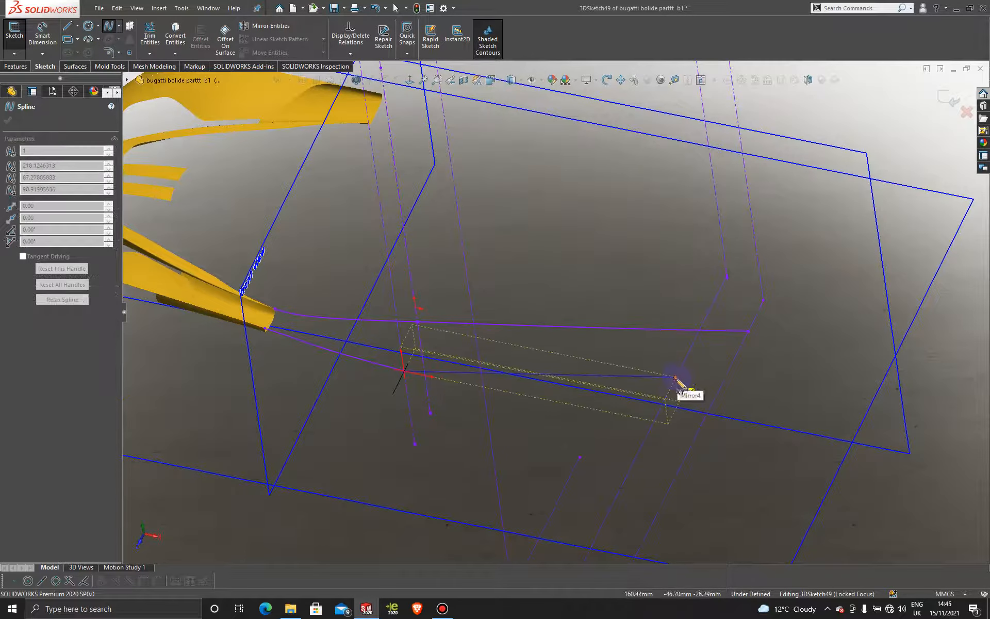
{"action": "left_click", "coordinate": [675, 377]}
{"action": "key", "text": "Escape"}
Step: Activate Display State 1 to show the reference pictures and view the lower spline square to the Front Plane
{"action": "double_click", "coordinate": [60, 527]}
{"action": "scroll", "coordinate": [515, 330], "scroll_direction": "up", "scroll_amount": 5}
{"action": "middle_click_drag", "start_coordinate": [515, 330], "coordinate": [464, 309]}
{"action": "left_click", "coordinate": [410, 174]}
{"action": "left_click", "coordinate": [410, 80]}
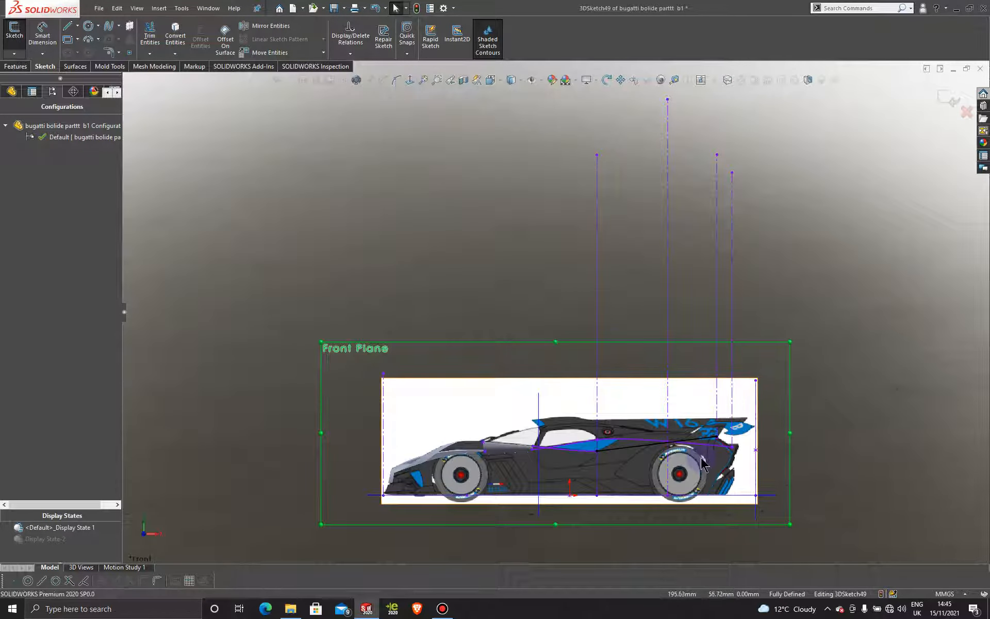
Step: Make the lower spline tangent to the existing lower side curve where they meet
{"action": "scroll", "coordinate": [693, 457], "scroll_direction": "up", "scroll_amount": 3}
{"action": "scroll", "coordinate": [693, 458], "scroll_direction": "down", "scroll_amount": 3}
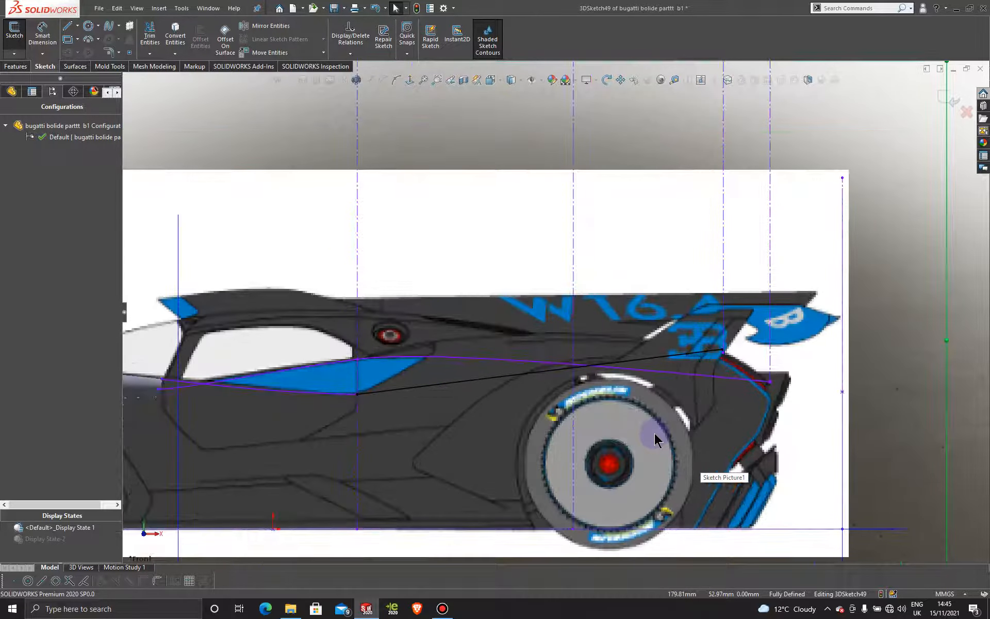
{"action": "scroll", "coordinate": [655, 439], "scroll_direction": "up", "scroll_amount": 1}
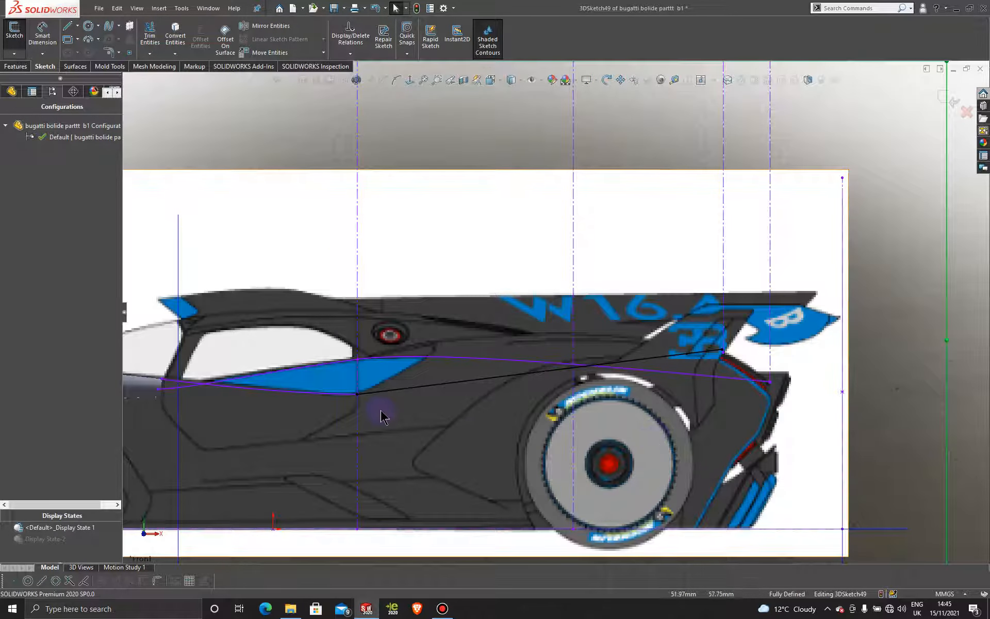
{"action": "scroll", "coordinate": [361, 405], "scroll_direction": "down", "scroll_amount": 2}
{"action": "left_click", "coordinate": [339, 387]}
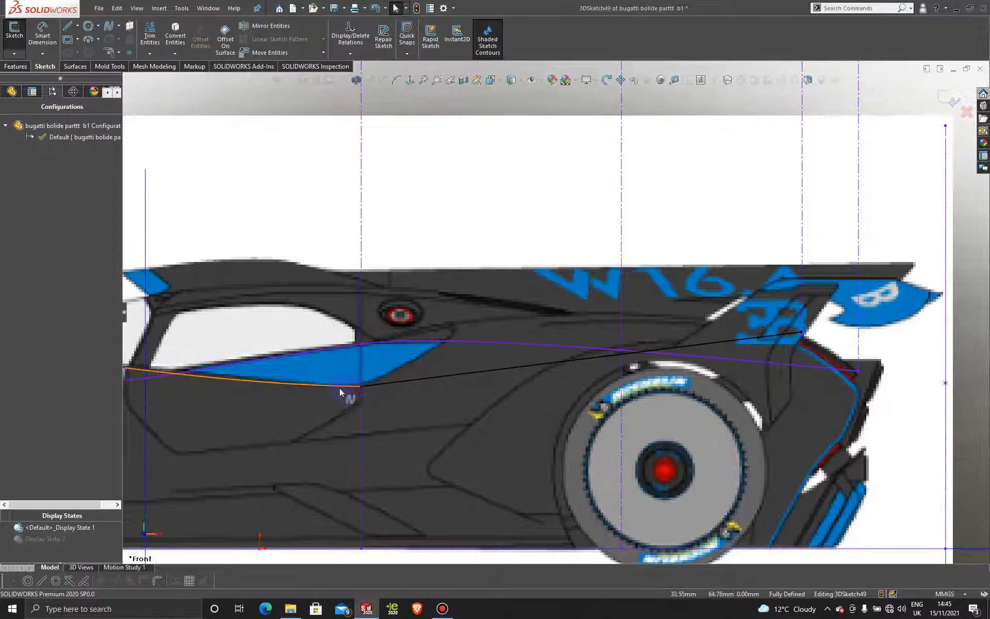
{"action": "left_click", "coordinate": [400, 381], "text": "ctrl"}
{"action": "left_click", "coordinate": [446, 355]}
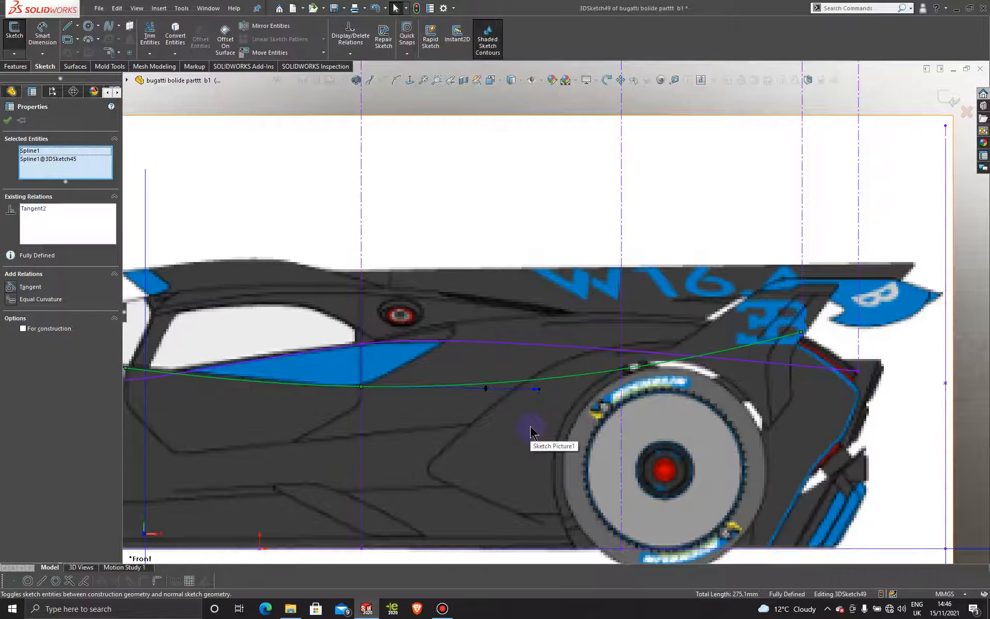
{"action": "key", "text": "z"}
{"action": "left_click", "coordinate": [917, 181]}
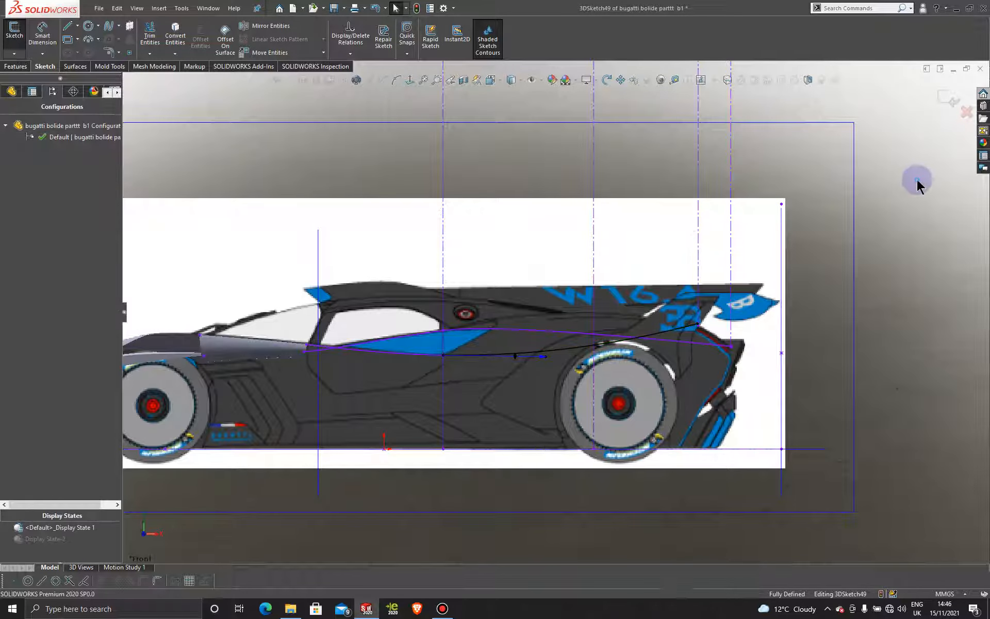
Step: Shape the lower spline against the side-view picture by raising its rear end's tangency handle and lengthening its front end's handle
{"action": "left_click", "coordinate": [615, 342]}
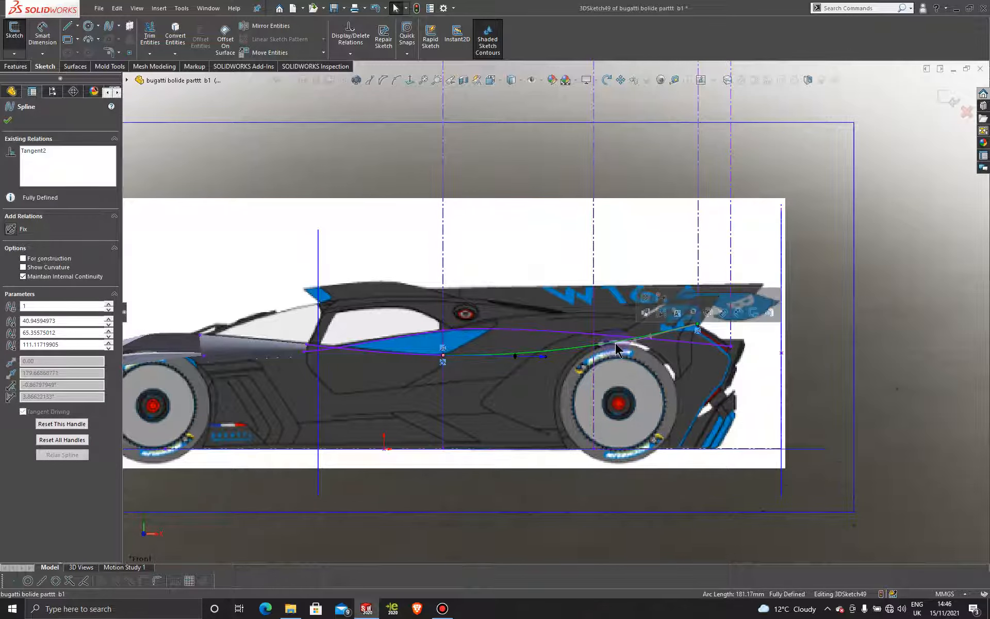
{"action": "scroll", "coordinate": [614, 342], "scroll_direction": "down", "scroll_amount": 2}
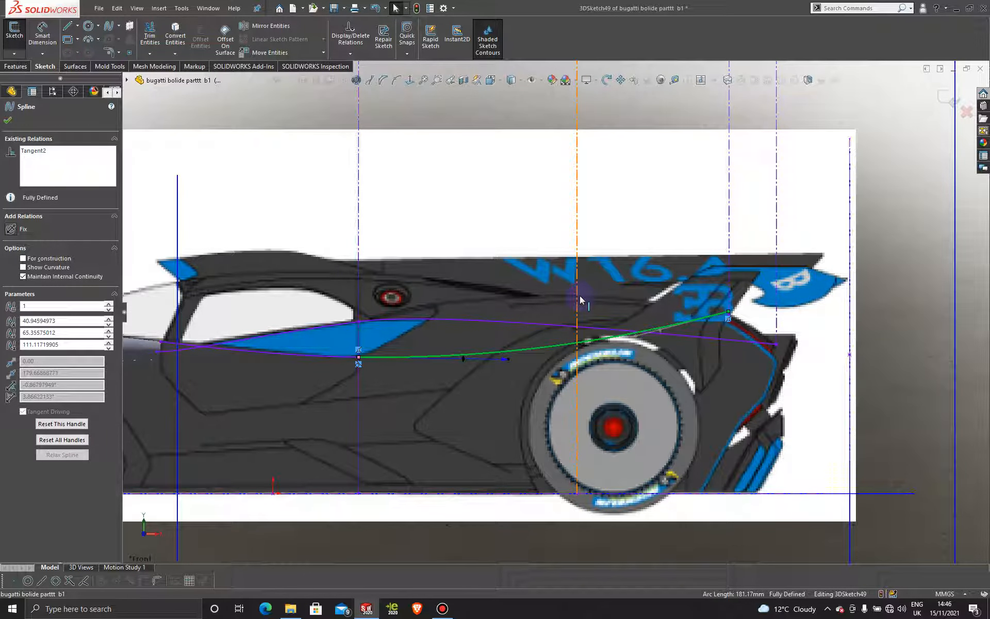
{"action": "left_click_drag", "start_coordinate": [629, 339], "coordinate": [477, 272]}
{"action": "left_click", "coordinate": [464, 360]}
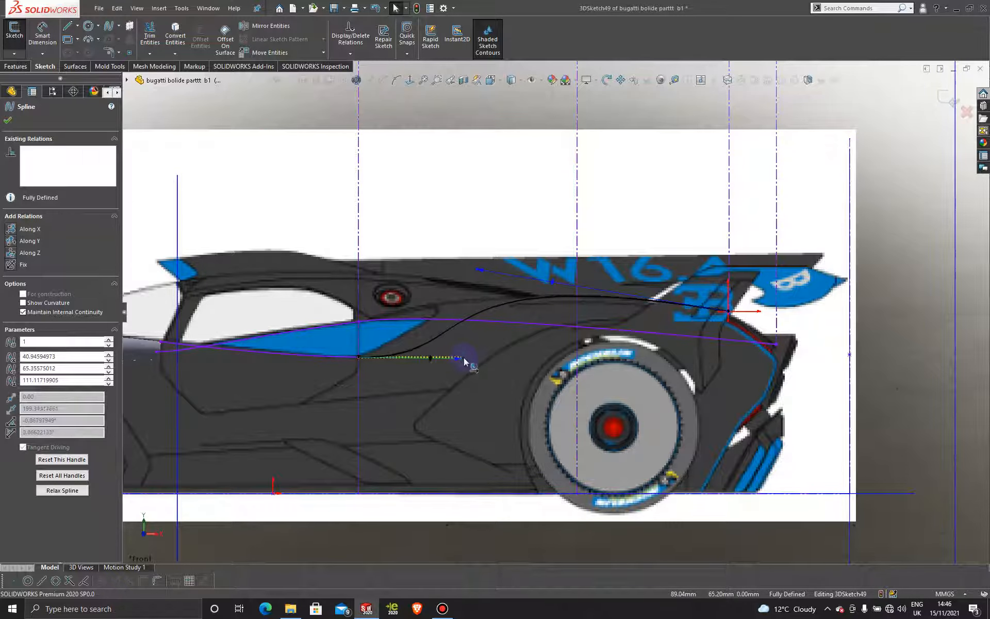
{"action": "left_click_drag", "start_coordinate": [464, 358], "coordinate": [506, 358]}
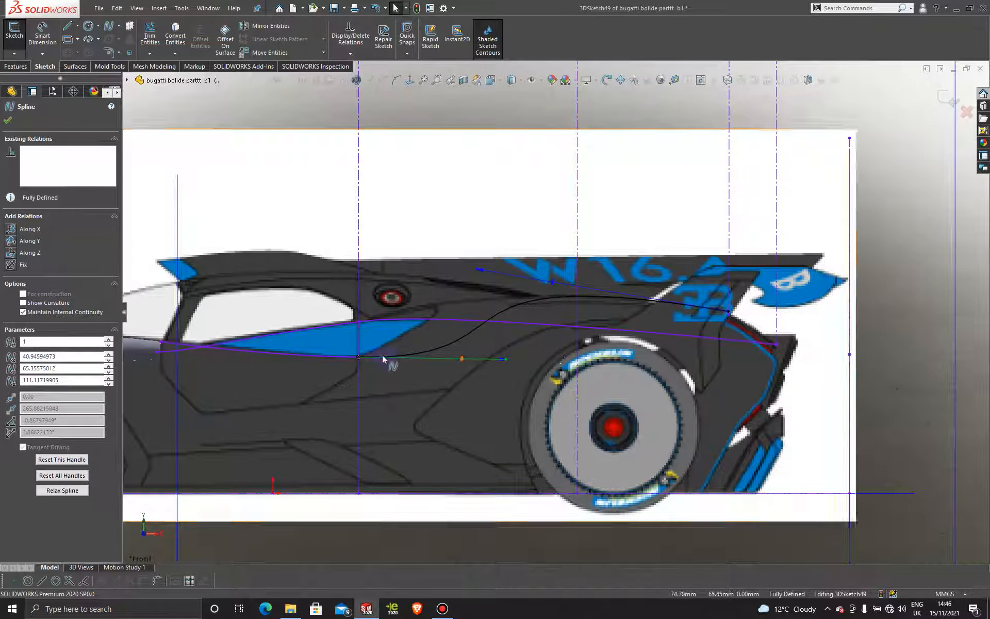
Step: Square the view to the Top Plane and adjust the lower spline's rear tangency handle outward to follow the top-view picture
{"action": "scroll", "coordinate": [567, 317], "scroll_direction": "up", "scroll_amount": 4}
{"action": "middle_click_drag", "start_coordinate": [536, 263], "coordinate": [538, 386]}
{"action": "scroll", "coordinate": [508, 327], "scroll_direction": "up", "scroll_amount": 3}
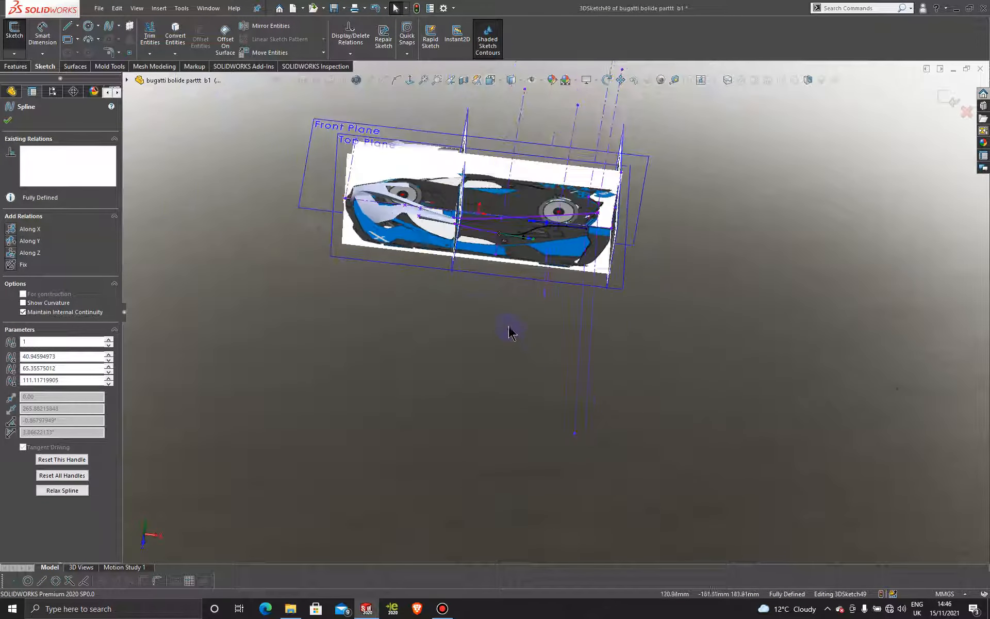
{"action": "left_click", "coordinate": [536, 282]}
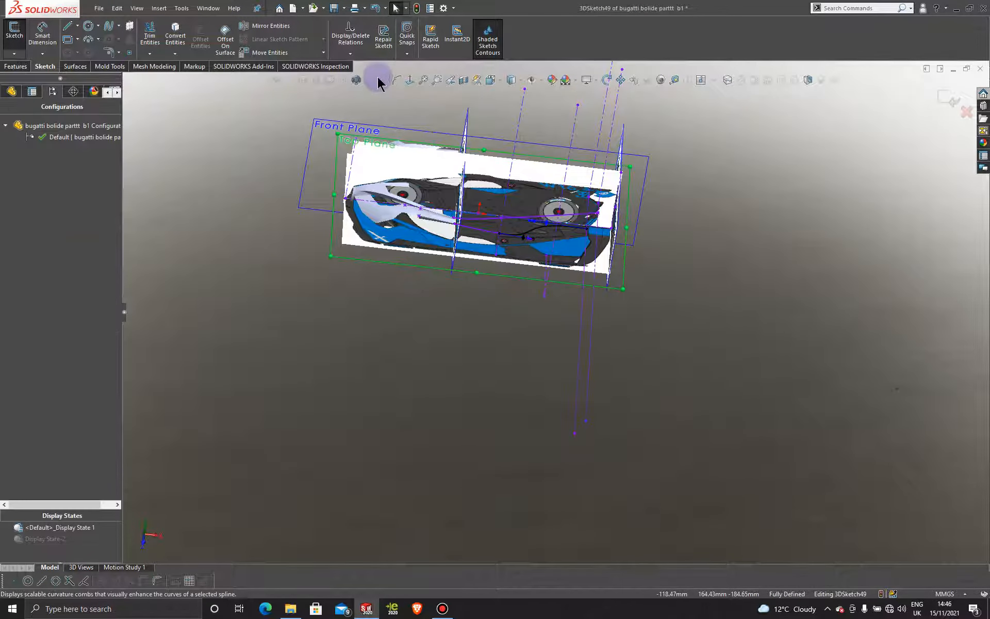
{"action": "left_click", "coordinate": [409, 80]}
{"action": "scroll", "coordinate": [622, 222], "scroll_direction": "down", "scroll_amount": 3}
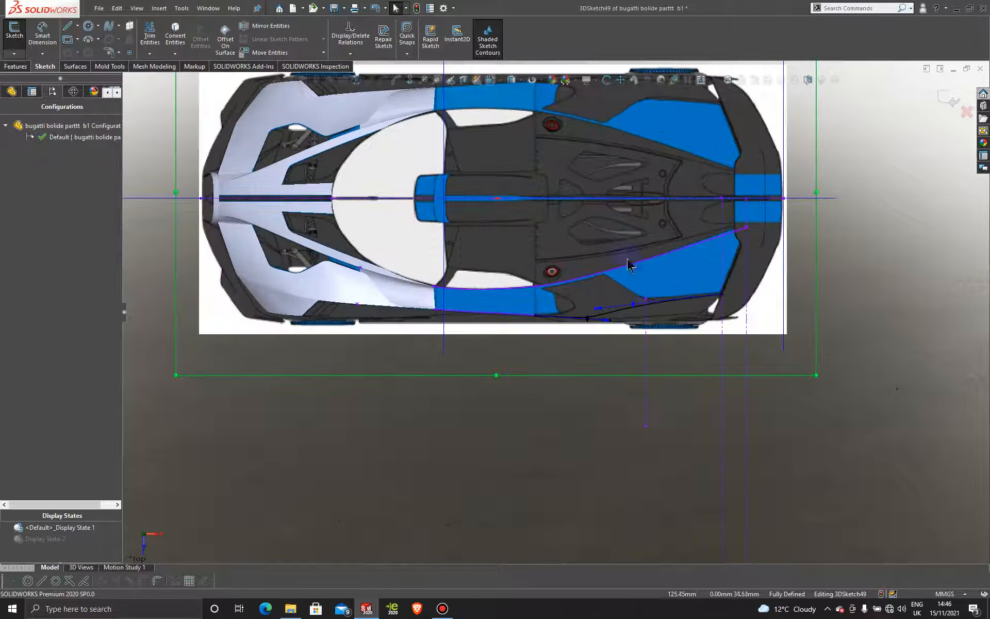
{"action": "scroll", "coordinate": [656, 309], "scroll_direction": "down", "scroll_amount": 2}
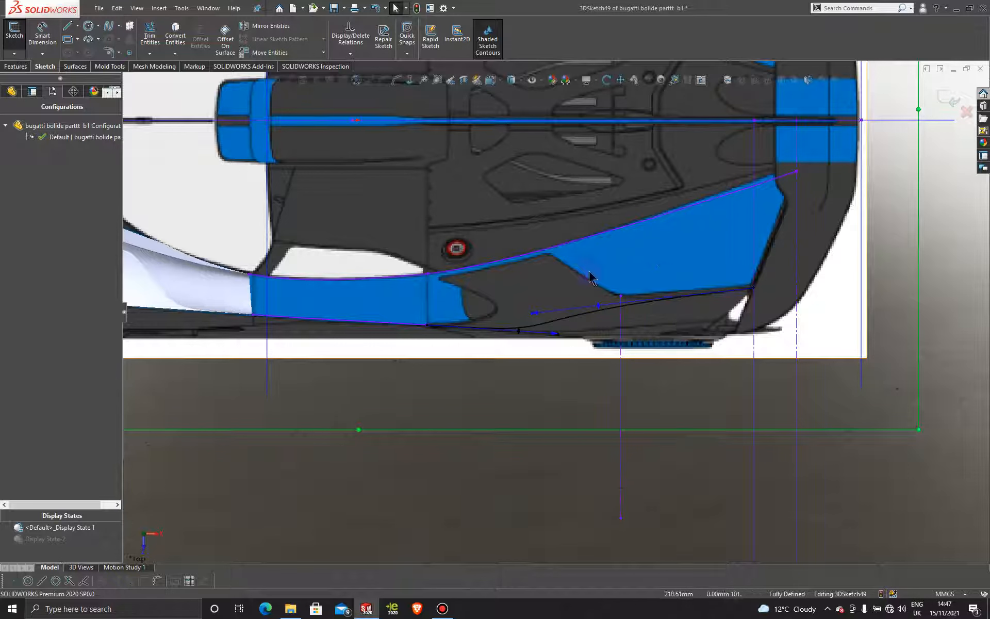
{"action": "mouse_move", "coordinate": [532, 313]}
{"action": "left_mouse_down"}
{"action": "mouse_move", "coordinate": [546, 325]}
{"action": "mouse_move", "coordinate": [627, 326]}
{"action": "mouse_move", "coordinate": [600, 321]}
{"action": "left_mouse_up"}
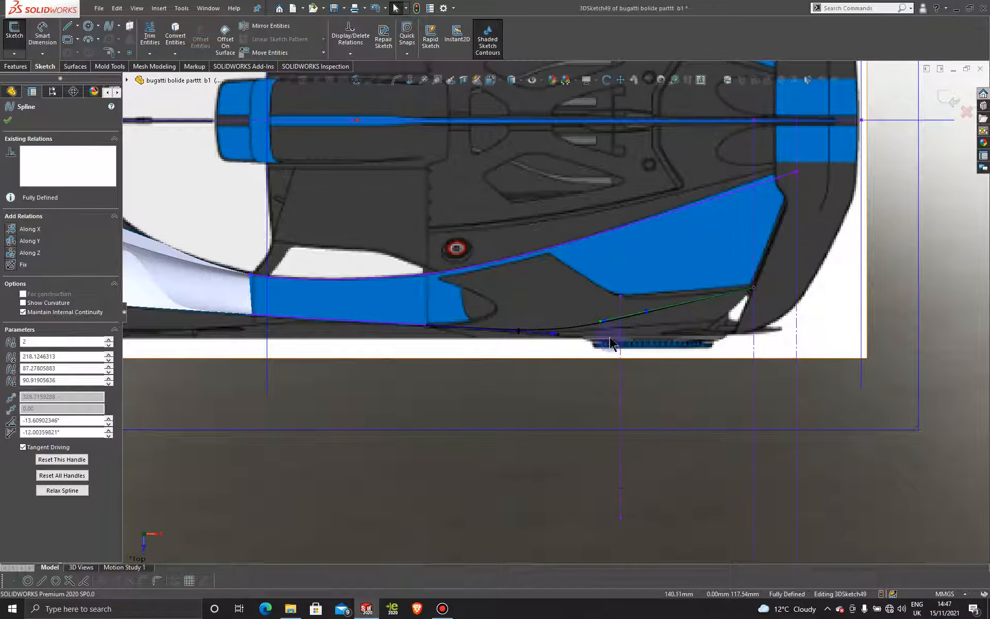
Step: Return square to the Front Plane and lengthen the lower spline's rear tangency handle over the side-view picture
{"action": "scroll", "coordinate": [616, 340], "scroll_direction": "down", "scroll_amount": 2}
{"action": "middle_click_drag", "start_coordinate": [538, 374], "coordinate": [548, 314]}
{"action": "scroll", "coordinate": [466, 376], "scroll_direction": "up", "scroll_amount": 6}
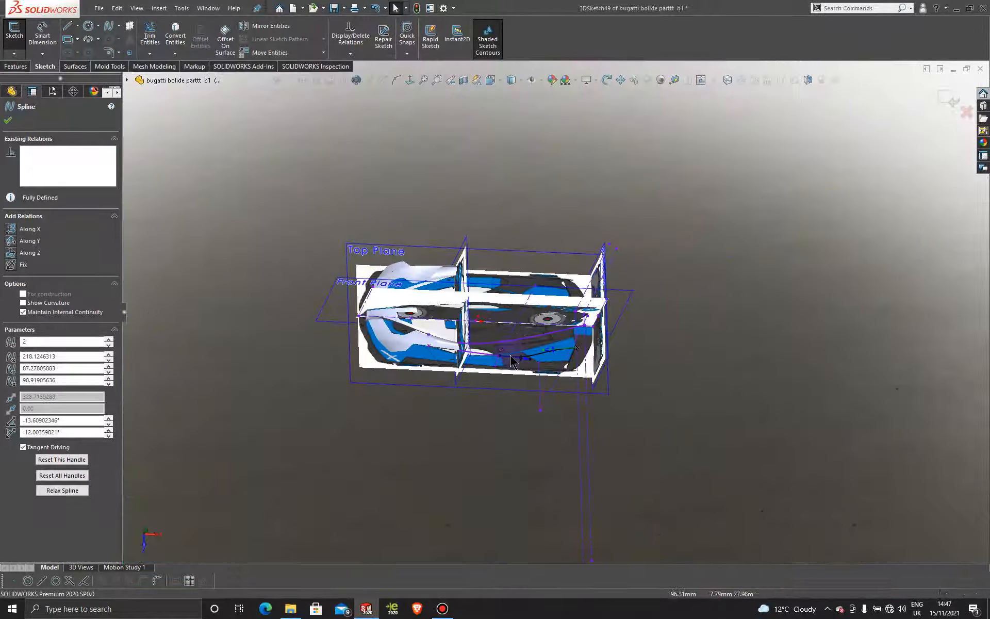
{"action": "middle_click_drag", "start_coordinate": [512, 360], "coordinate": [493, 208]}
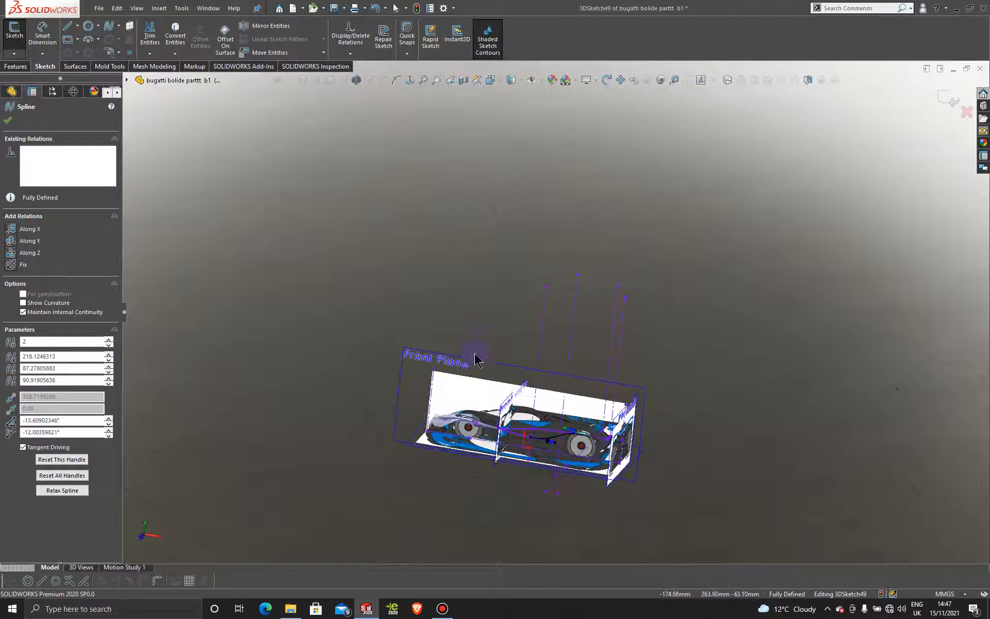
{"action": "left_click", "coordinate": [475, 358]}
{"action": "left_click", "coordinate": [410, 80]}
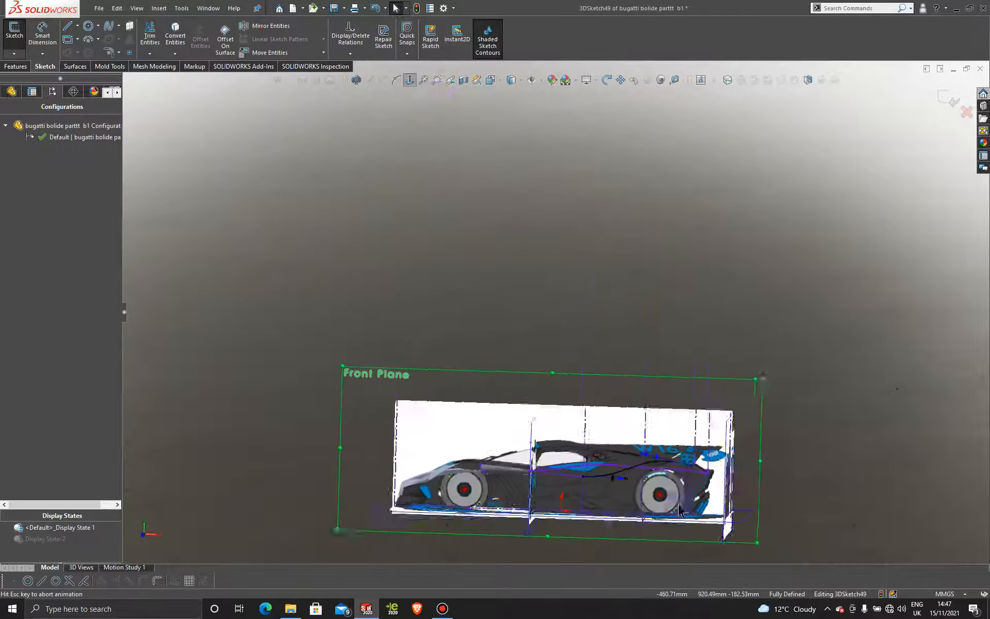
{"action": "scroll", "coordinate": [669, 458], "scroll_direction": "down", "scroll_amount": 6}
{"action": "left_click_drag", "start_coordinate": [635, 358], "coordinate": [578, 362]}
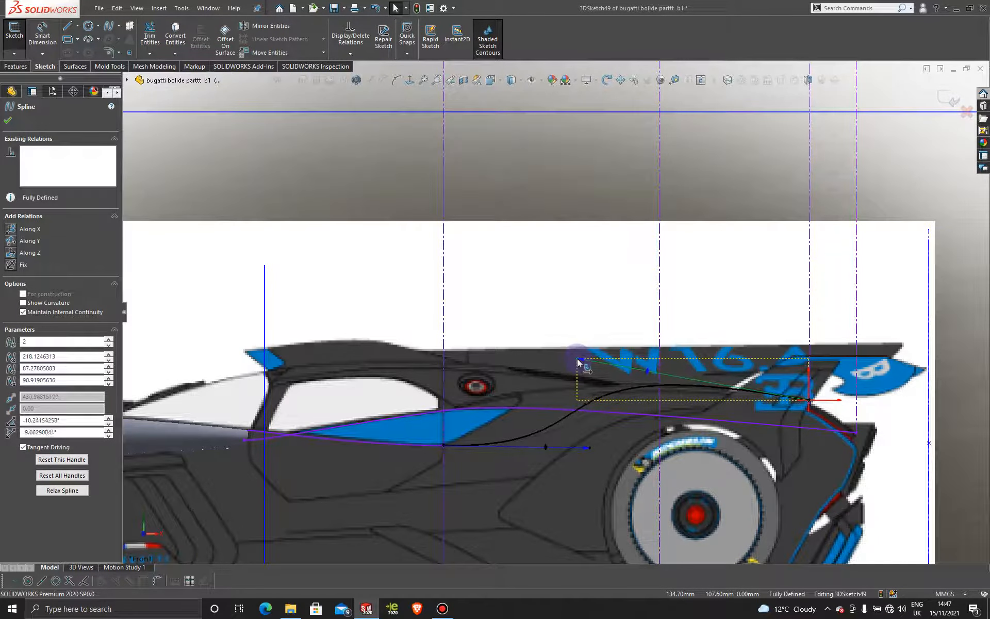
Step: Examine the lower spline against the rear-view picture square to Plane1 and from oblique angles
{"action": "scroll", "coordinate": [578, 362], "scroll_direction": "up", "scroll_amount": 6}
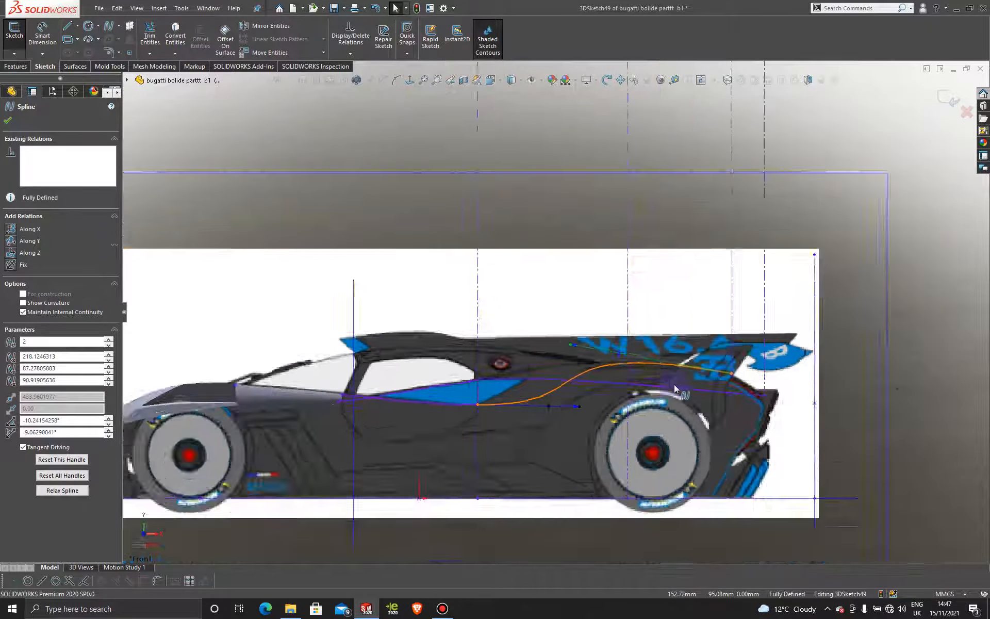
{"action": "mouse_move", "coordinate": [578, 324]}
{"action": "middle_mouse_down"}
{"action": "mouse_move", "coordinate": [564, 316]}
{"action": "mouse_move", "coordinate": [459, 352]}
{"action": "middle_mouse_up"}
{"action": "left_click", "coordinate": [719, 250]}
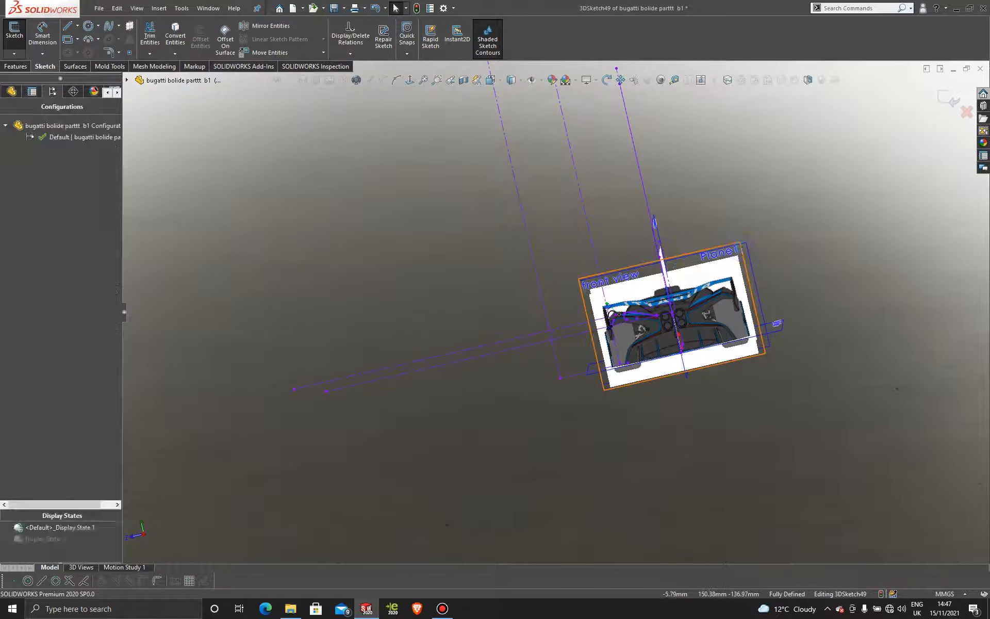
{"action": "left_click", "coordinate": [411, 81]}
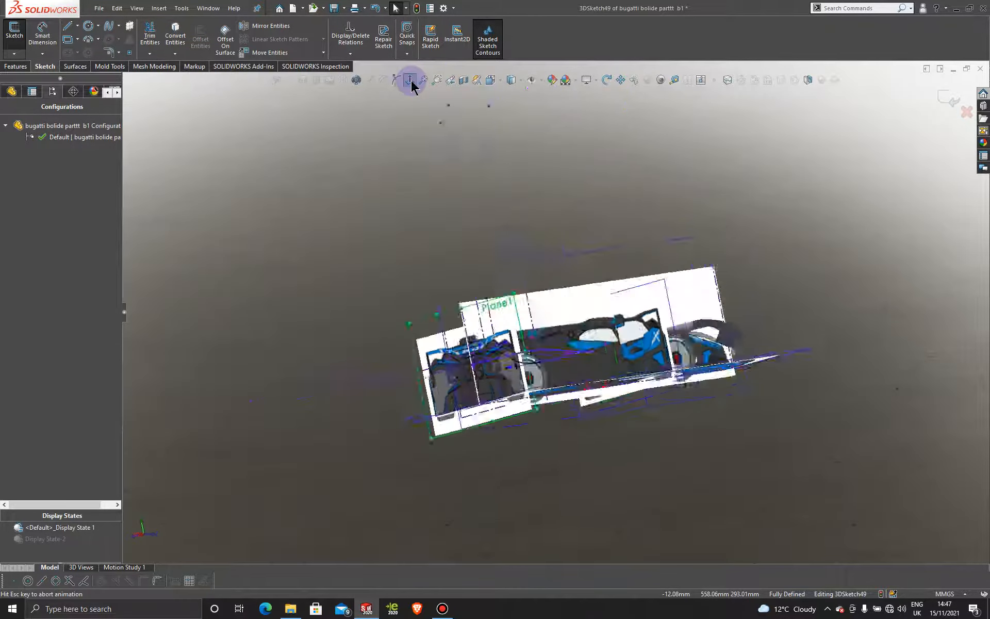
{"action": "scroll", "coordinate": [569, 447], "scroll_direction": "down", "scroll_amount": 8}
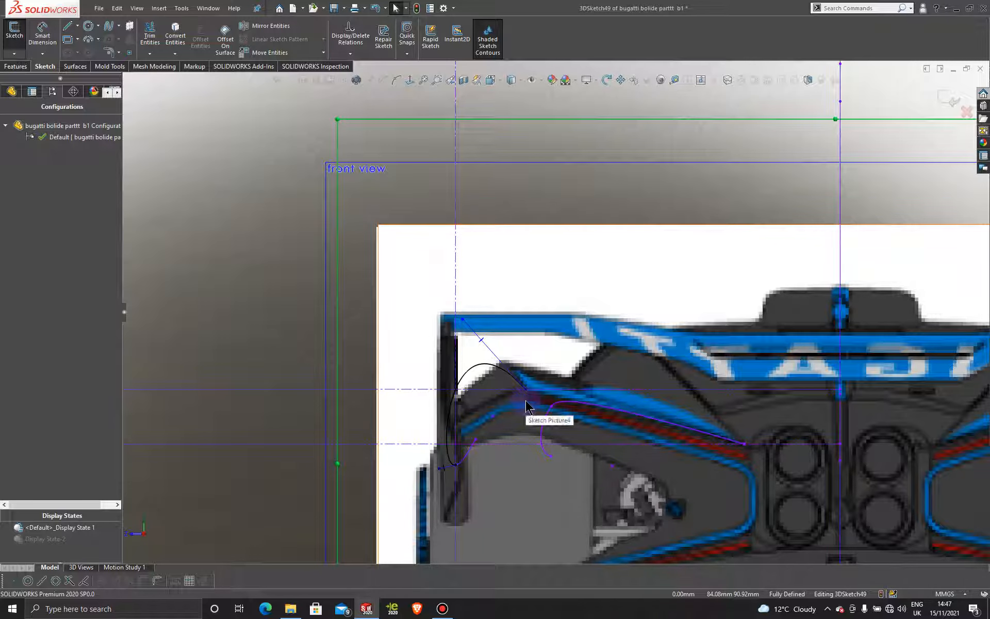
{"action": "scroll", "coordinate": [525, 400], "scroll_direction": "up", "scroll_amount": 2}
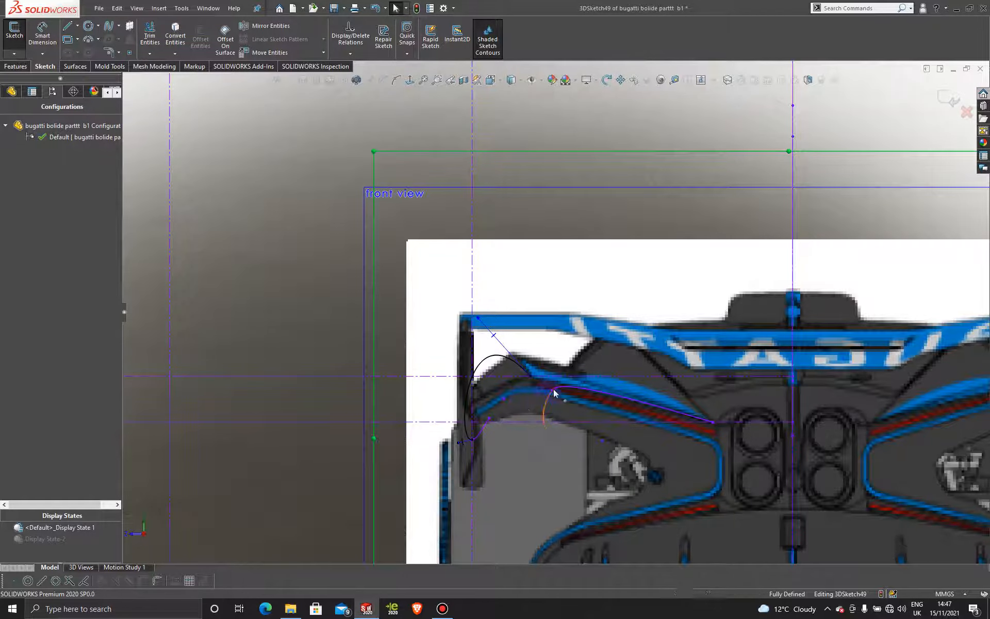
{"action": "scroll", "coordinate": [523, 401], "scroll_direction": "up", "scroll_amount": 3}
{"action": "mouse_move", "coordinate": [522, 401]}
{"action": "middle_mouse_down"}
{"action": "mouse_move", "coordinate": [536, 375]}
{"action": "mouse_move", "coordinate": [691, 326]}
{"action": "middle_mouse_up"}
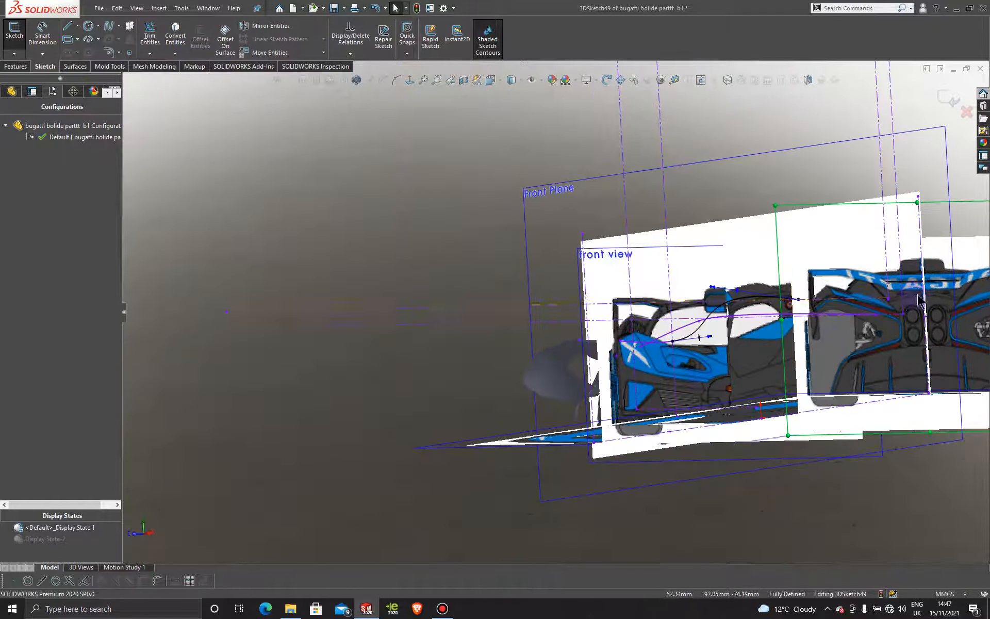
{"action": "scroll", "coordinate": [767, 360], "scroll_direction": "up", "scroll_amount": 3}
{"action": "scroll", "coordinate": [558, 341], "scroll_direction": "down", "scroll_amount": 2}
{"action": "middle_click_drag", "start_coordinate": [558, 341], "coordinate": [459, 375]}
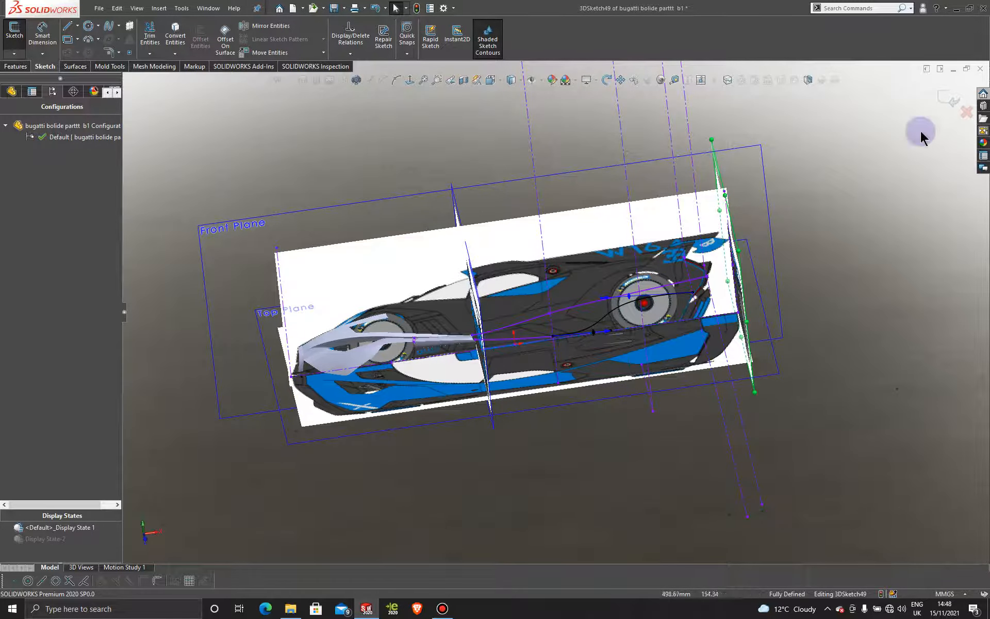
Step: Close the 3D sketch and, in a new one, draw a two-point spline joining the rear ends of the upper and lower splines
{"action": "left_click", "coordinate": [949, 97]}
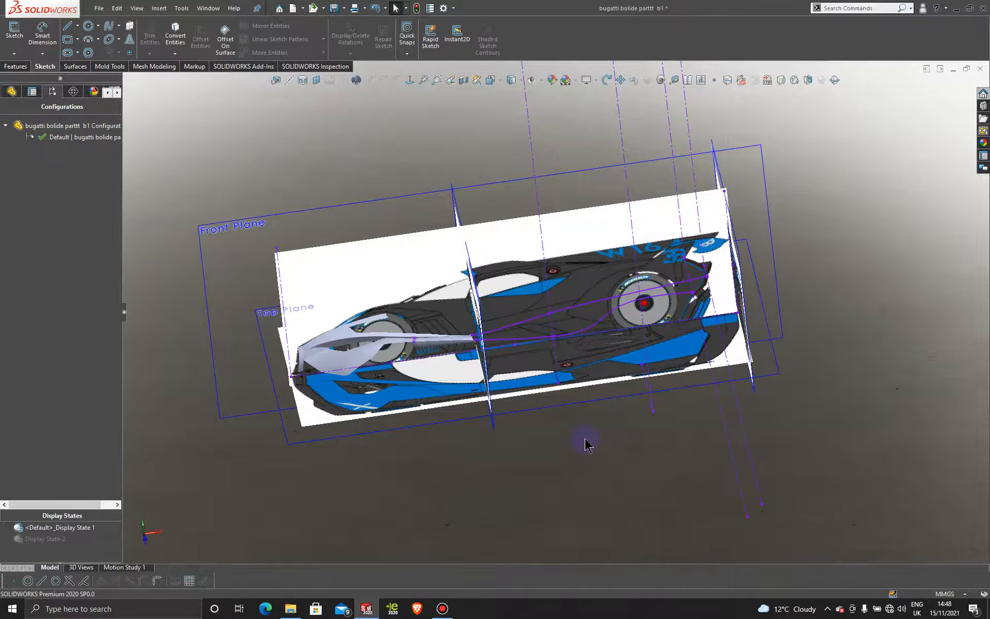
{"action": "middle_click_drag", "start_coordinate": [586, 444], "coordinate": [552, 460]}
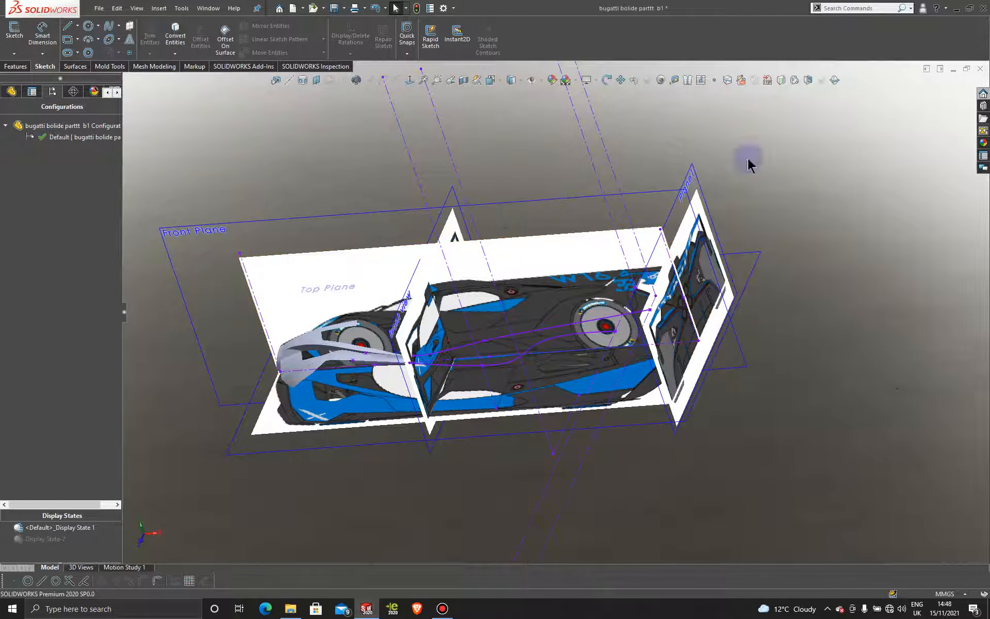
{"action": "left_click", "coordinate": [21, 53]}
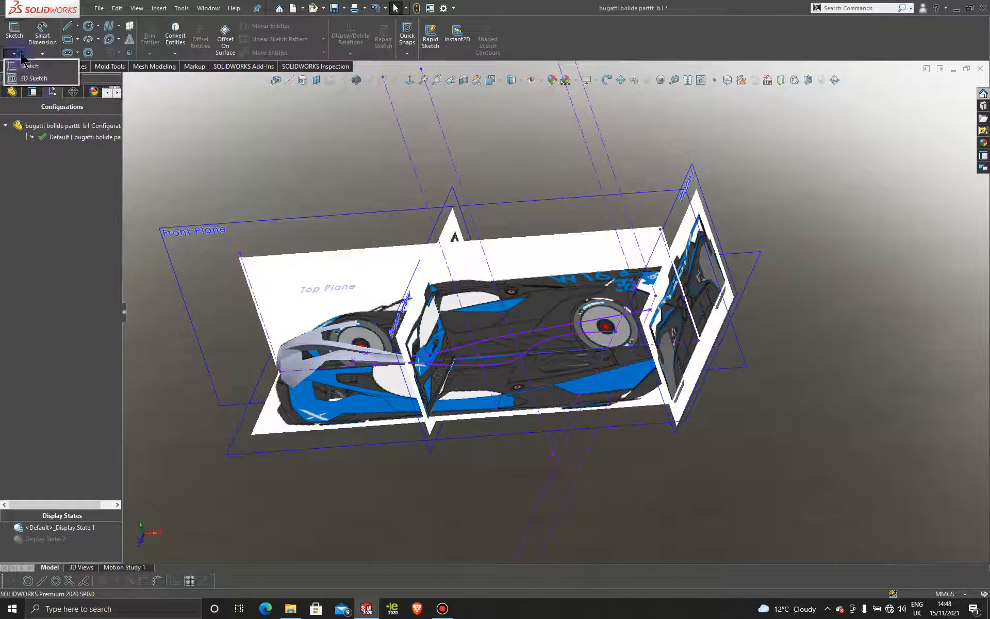
{"action": "left_click", "coordinate": [32, 78]}
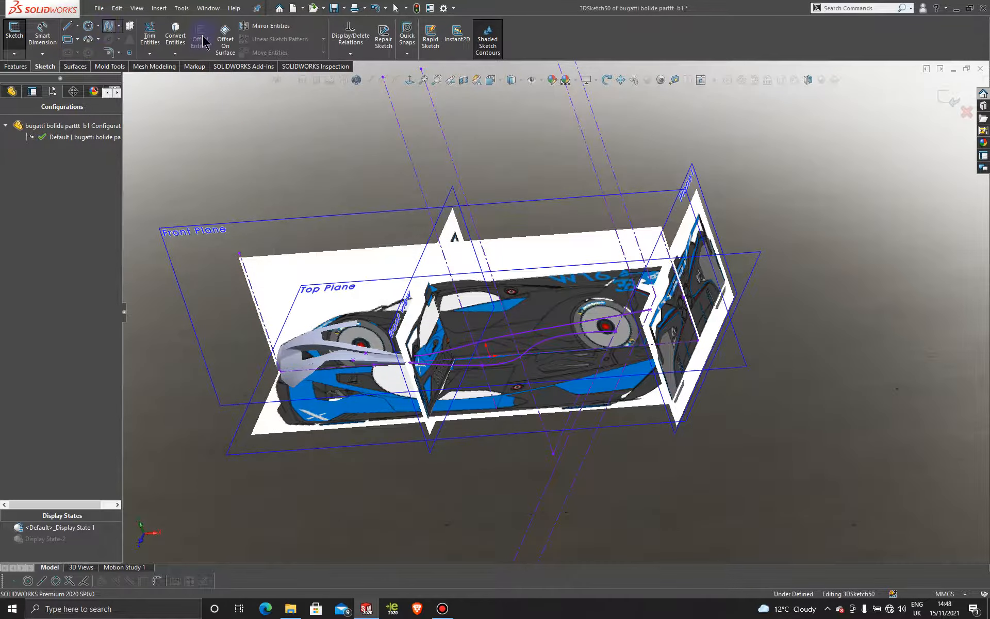
{"action": "scroll", "coordinate": [634, 289], "scroll_direction": "down", "scroll_amount": 6}
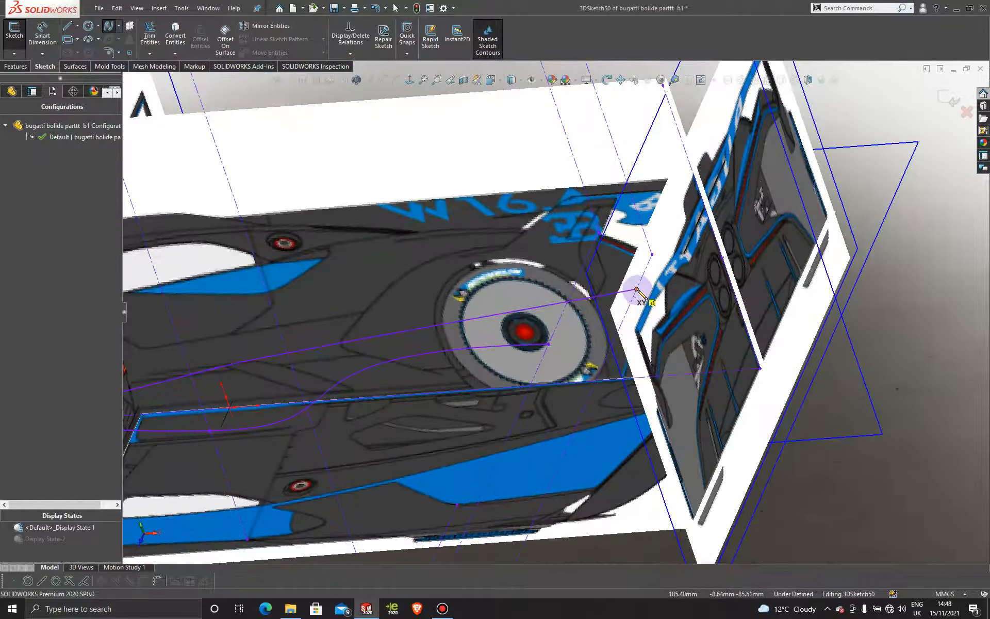
{"action": "scroll", "coordinate": [638, 292], "scroll_direction": "up", "scroll_amount": 10}
{"action": "middle_click_drag", "start_coordinate": [575, 367], "coordinate": [635, 313]}
{"action": "key", "text": "Escape"}
Step: Square the view to Plane1, adjust the connecting spline's outer tangency handle to the rear-view picture, and close the 3D sketch
{"action": "left_click", "coordinate": [635, 312]}
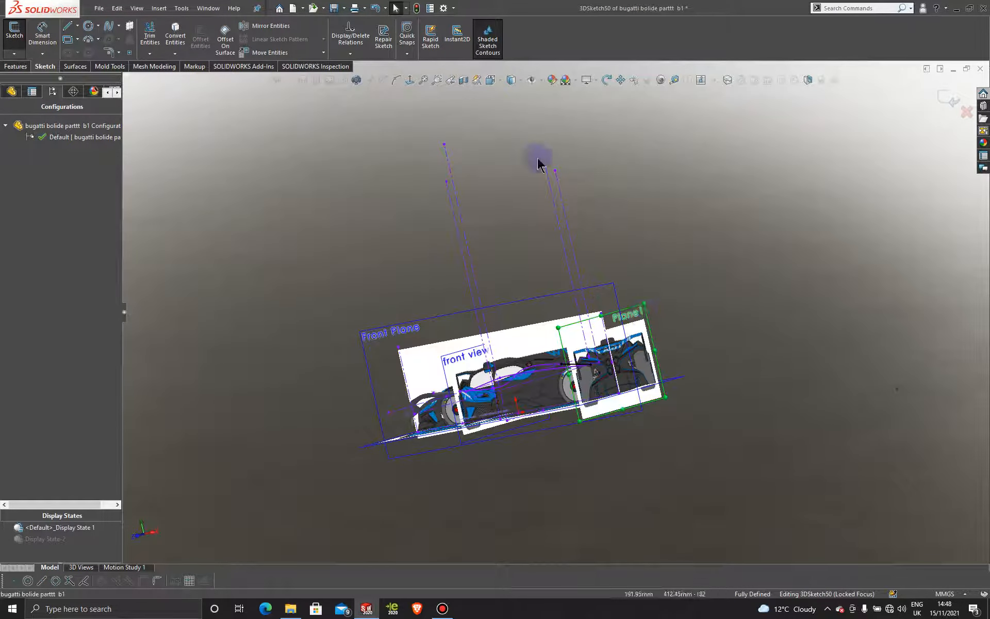
{"action": "left_click", "coordinate": [410, 80]}
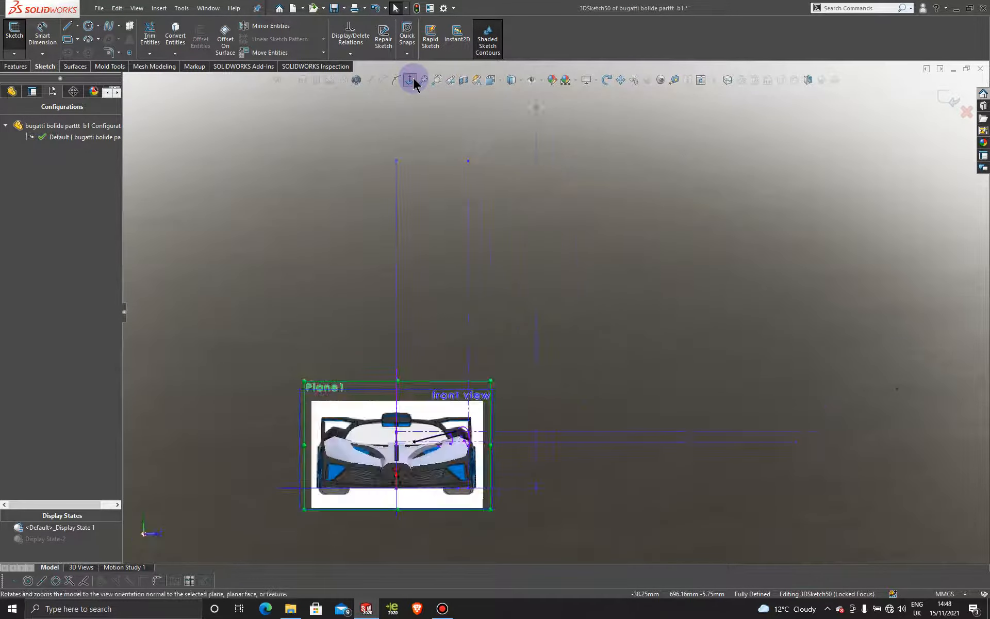
{"action": "scroll", "coordinate": [681, 448], "scroll_direction": "down", "scroll_amount": 10}
{"action": "left_click", "coordinate": [619, 352]}
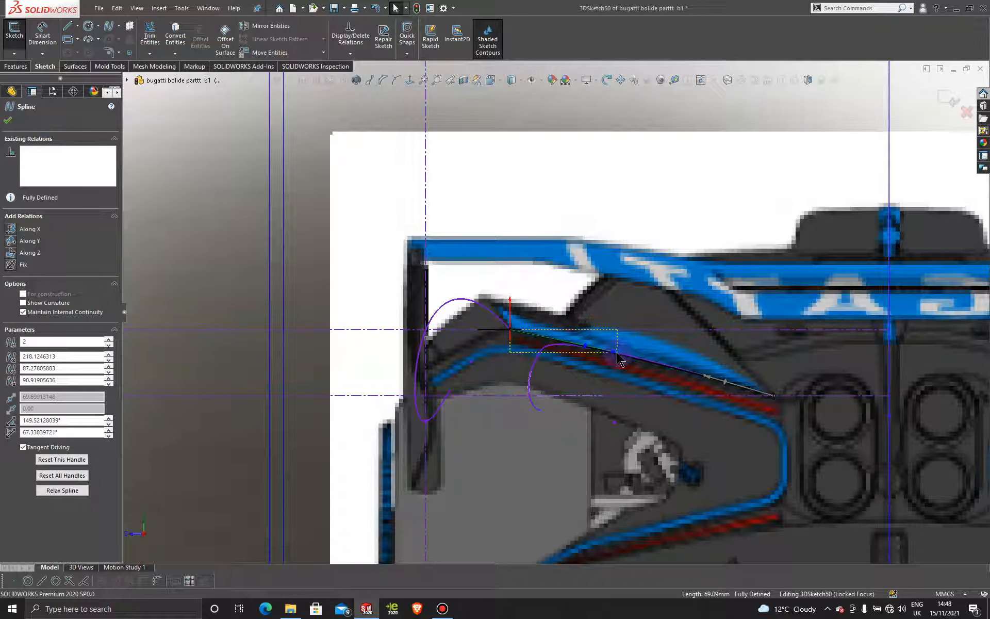
{"action": "left_click_drag", "start_coordinate": [617, 354], "coordinate": [616, 354]}
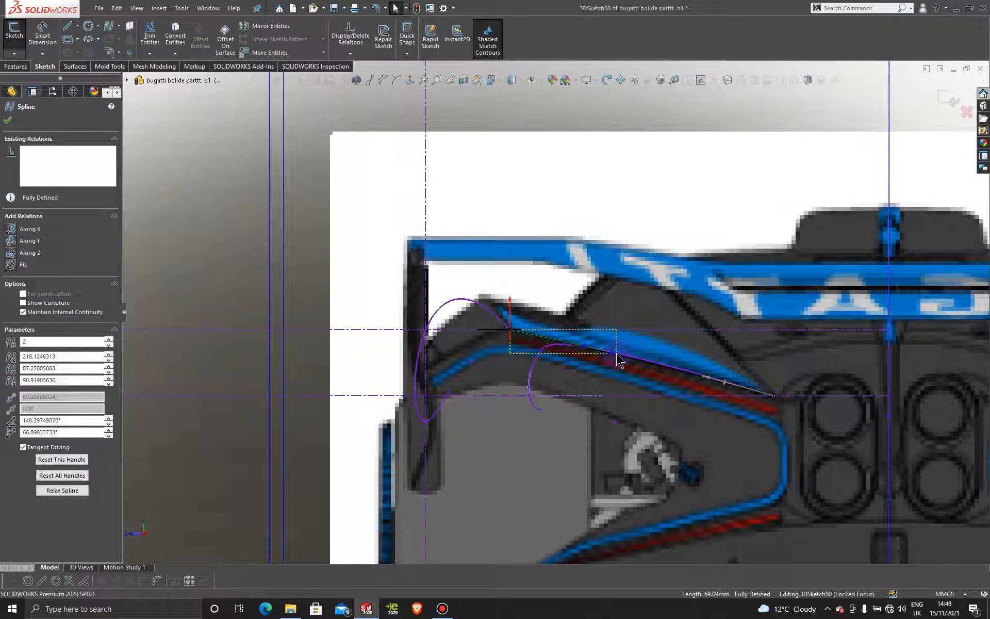
{"action": "left_click_drag", "start_coordinate": [614, 354], "coordinate": [617, 354]}
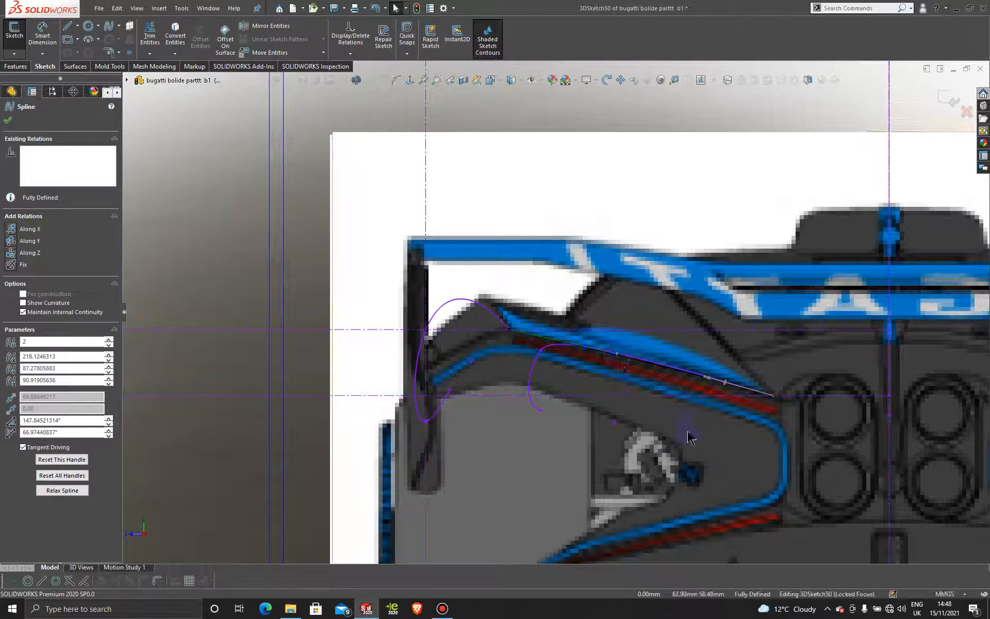
{"action": "left_click", "coordinate": [939, 96]}
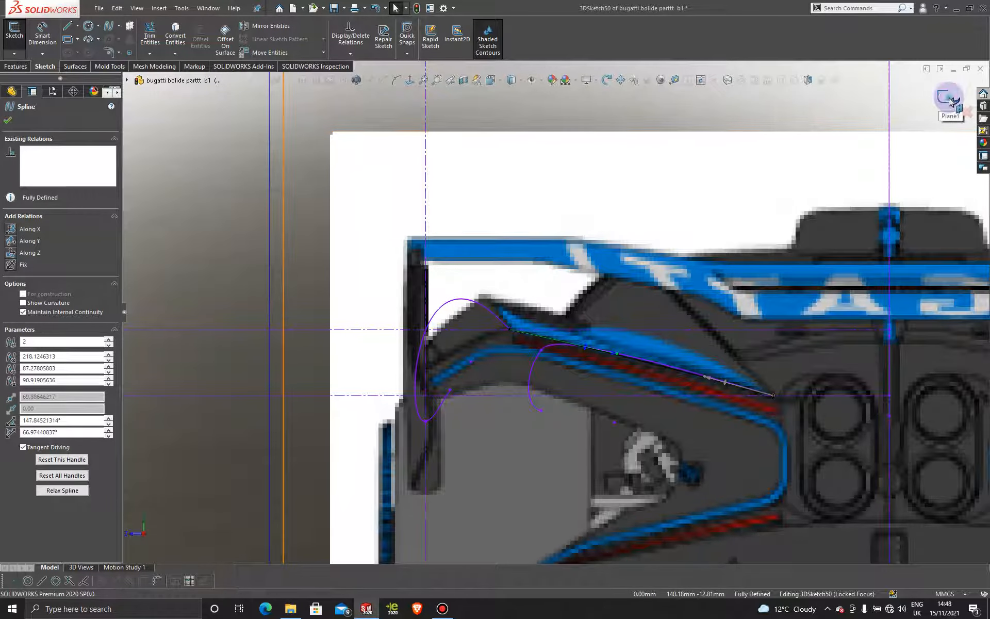
Step: In a new 3D sketch, draw a two-point spline joining the upper spline's forward junction point to the lower spline below it
{"action": "scroll", "coordinate": [725, 317], "scroll_direction": "up", "scroll_amount": 5}
{"action": "scroll", "coordinate": [717, 324], "scroll_direction": "up", "scroll_amount": 3}
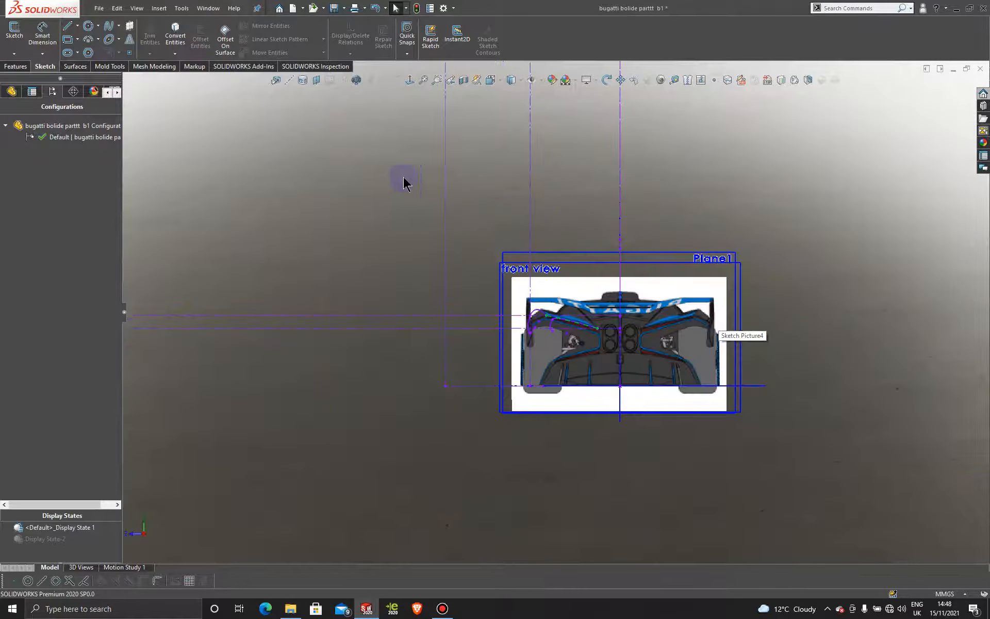
{"action": "middle_click_drag", "start_coordinate": [404, 181], "coordinate": [508, 240]}
{"action": "scroll", "coordinate": [508, 238], "scroll_direction": "down", "scroll_amount": 5}
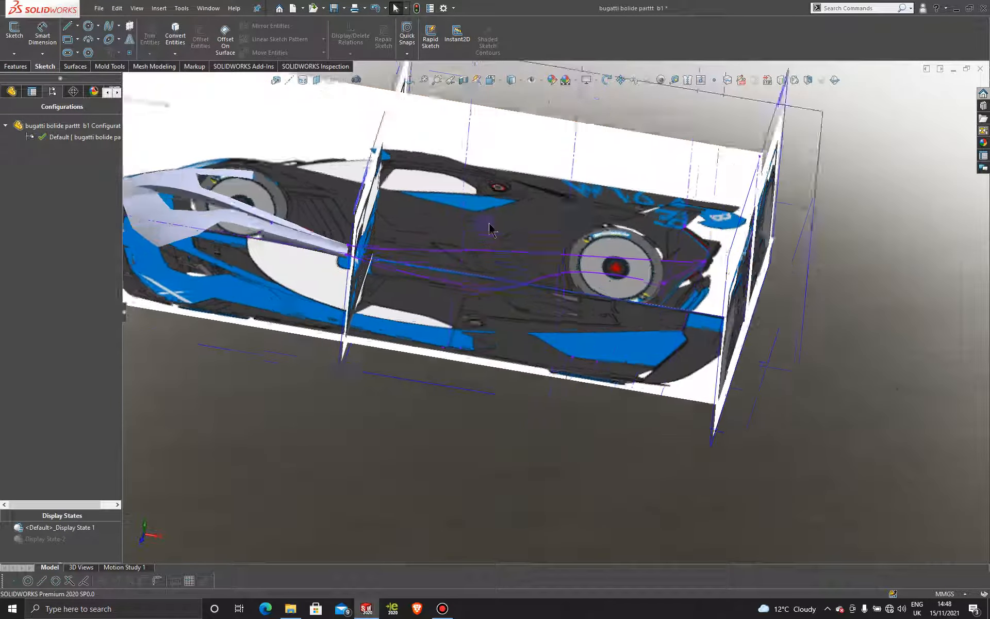
{"action": "middle_click_drag", "start_coordinate": [464, 274], "coordinate": [424, 316]}
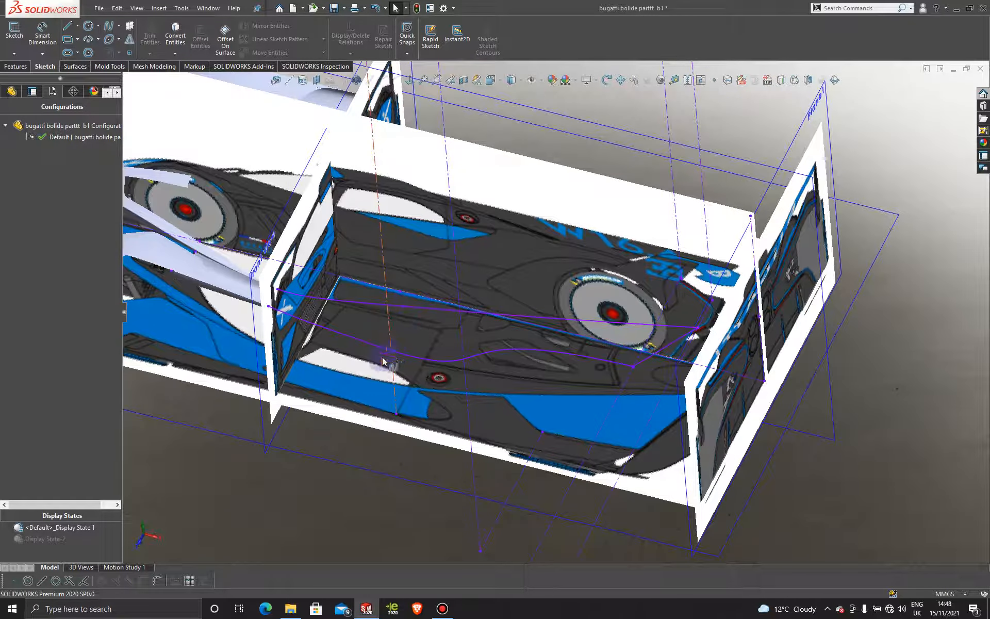
{"action": "left_click", "coordinate": [14, 53]}
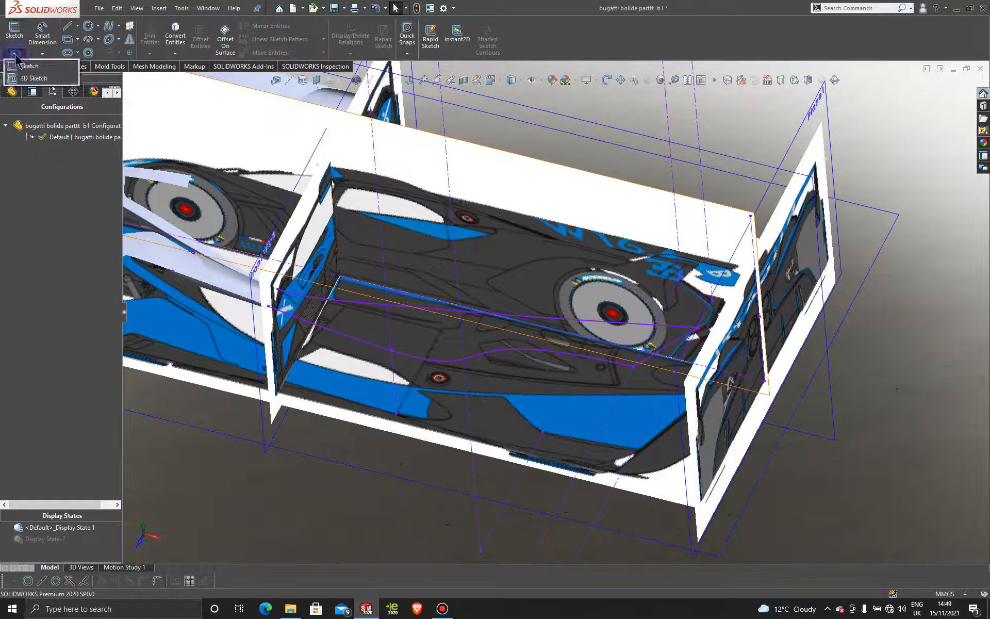
{"action": "left_click", "coordinate": [21, 78]}
{"action": "left_click", "coordinate": [109, 26]}
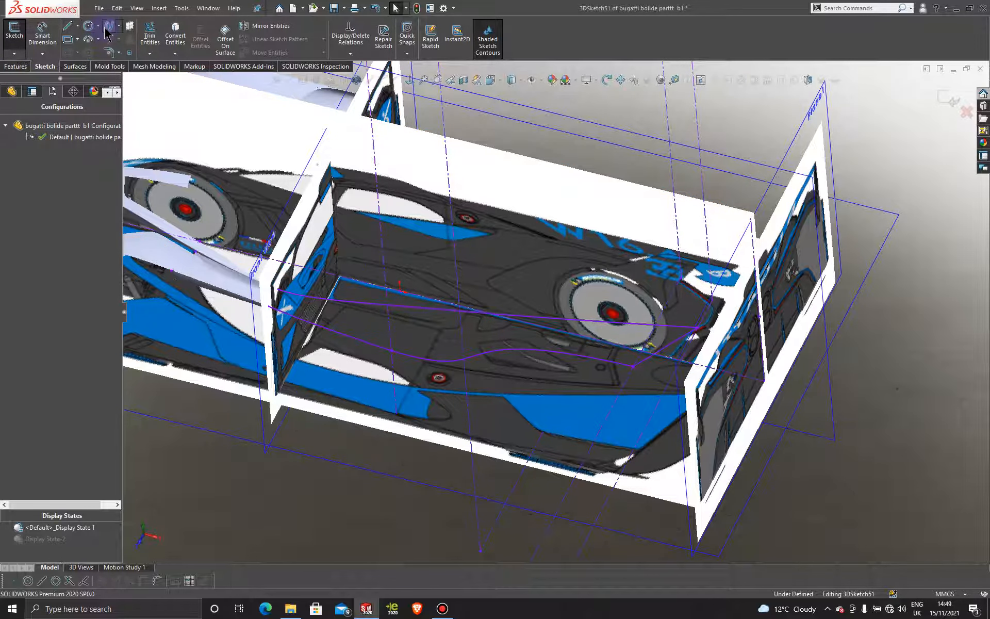
{"action": "scroll", "coordinate": [420, 338], "scroll_direction": "down", "scroll_amount": 5}
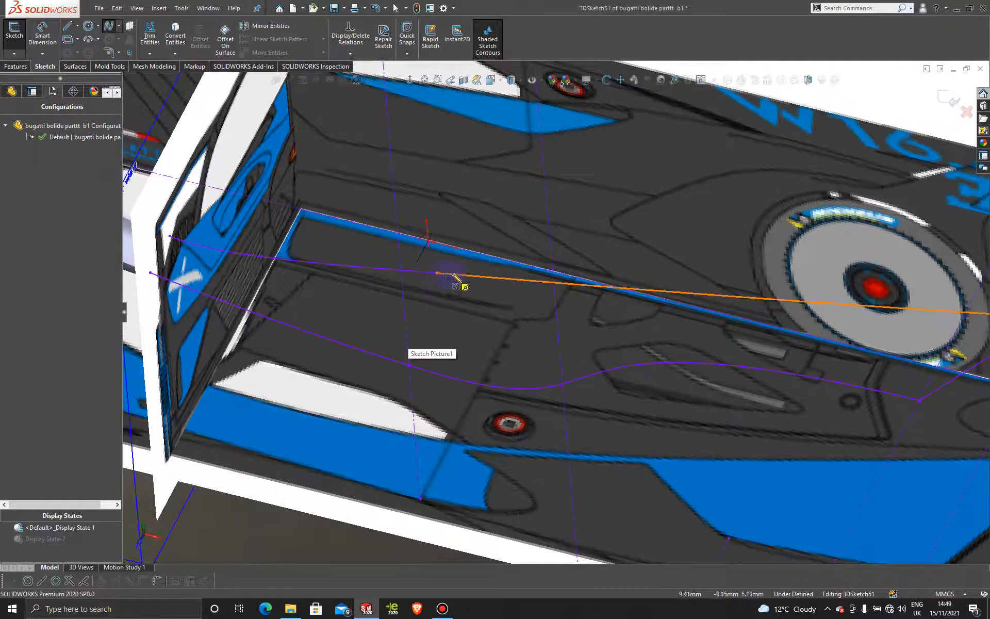
{"action": "left_click", "coordinate": [436, 274]}
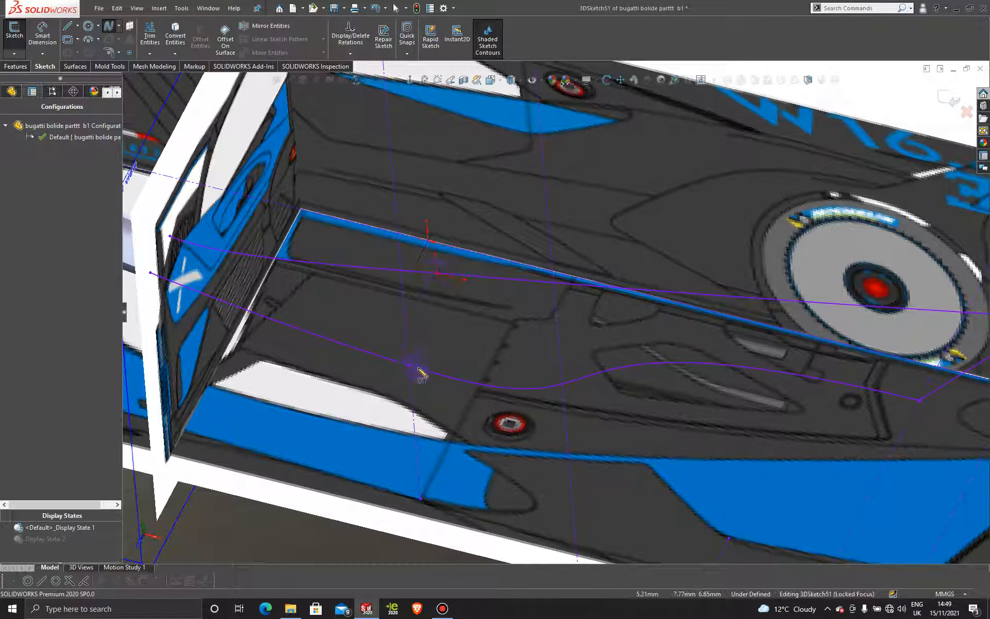
{"action": "left_click", "coordinate": [409, 365]}
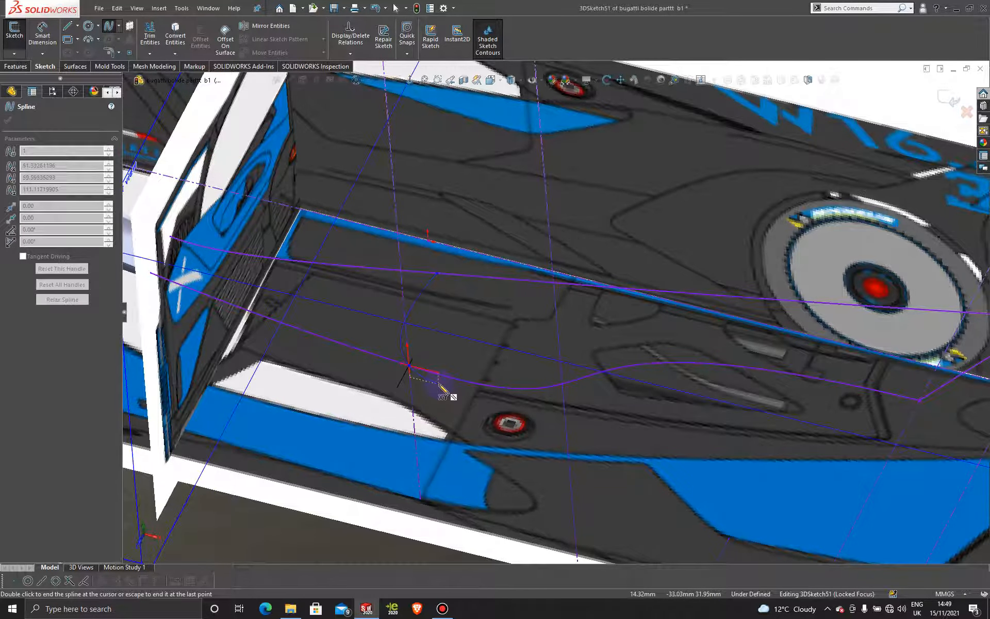
{"action": "key", "text": "Escape"}
Step: Square the view to Plane1 and pull the new cross spline's end tangency handles so it bows downward and inward
{"action": "key", "text": "f"}
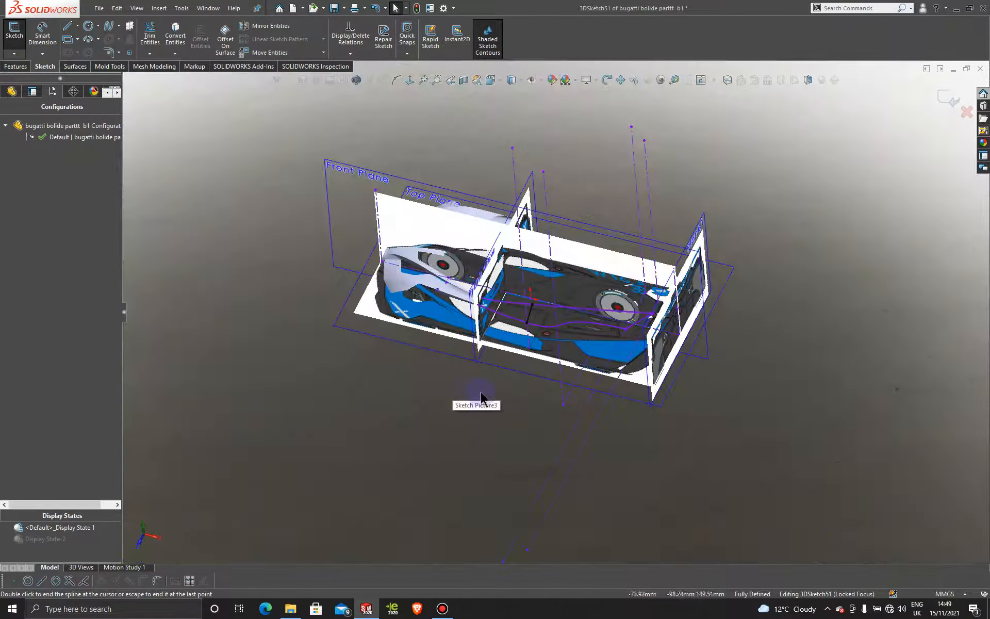
{"action": "left_click", "coordinate": [711, 216]}
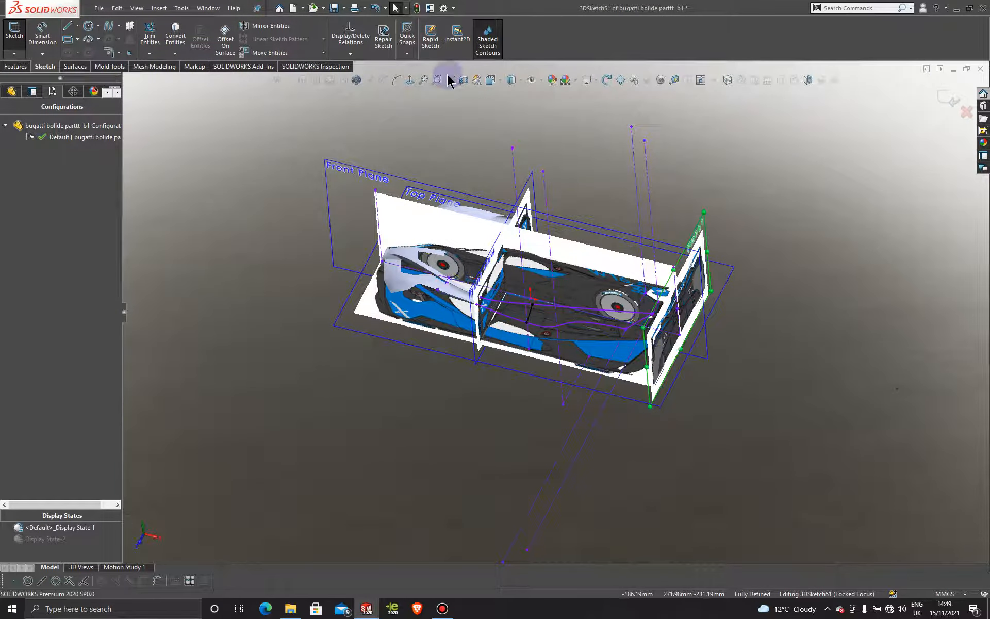
{"action": "left_click", "coordinate": [410, 80]}
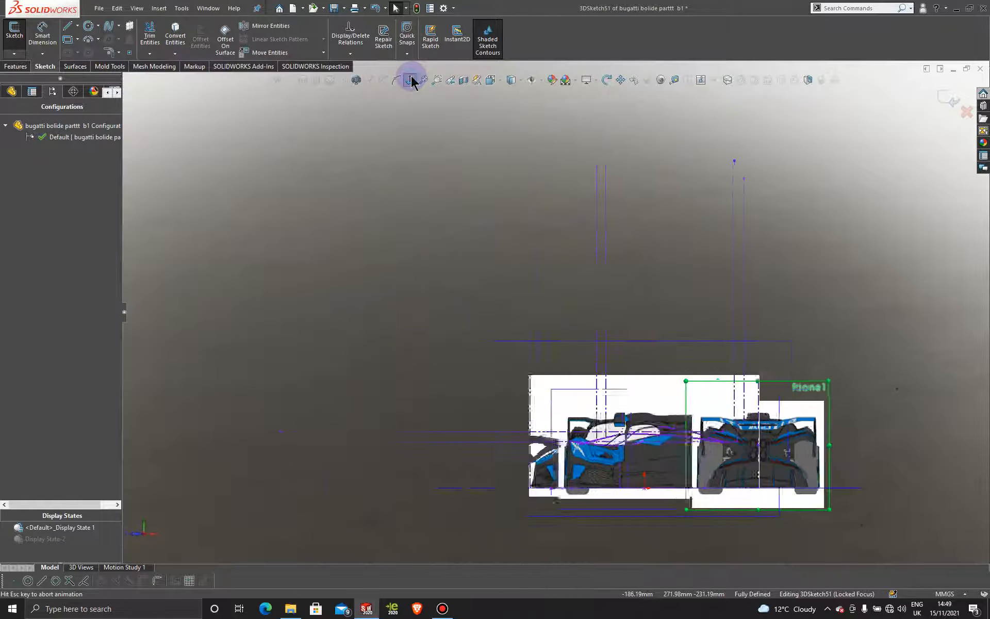
{"action": "scroll", "coordinate": [630, 417], "scroll_direction": "down", "scroll_amount": 8}
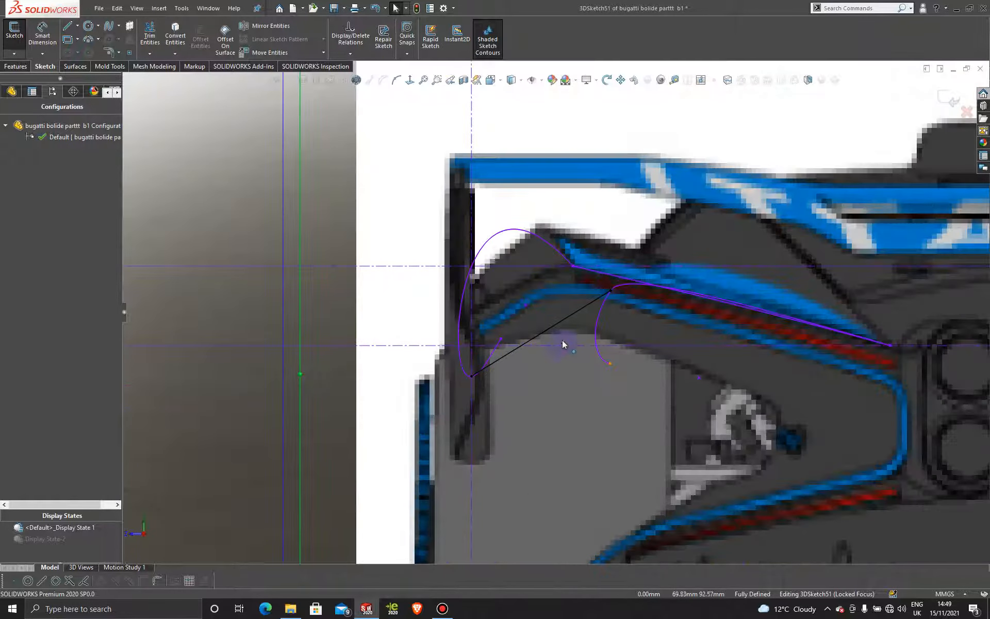
{"action": "left_click", "coordinate": [560, 320]}
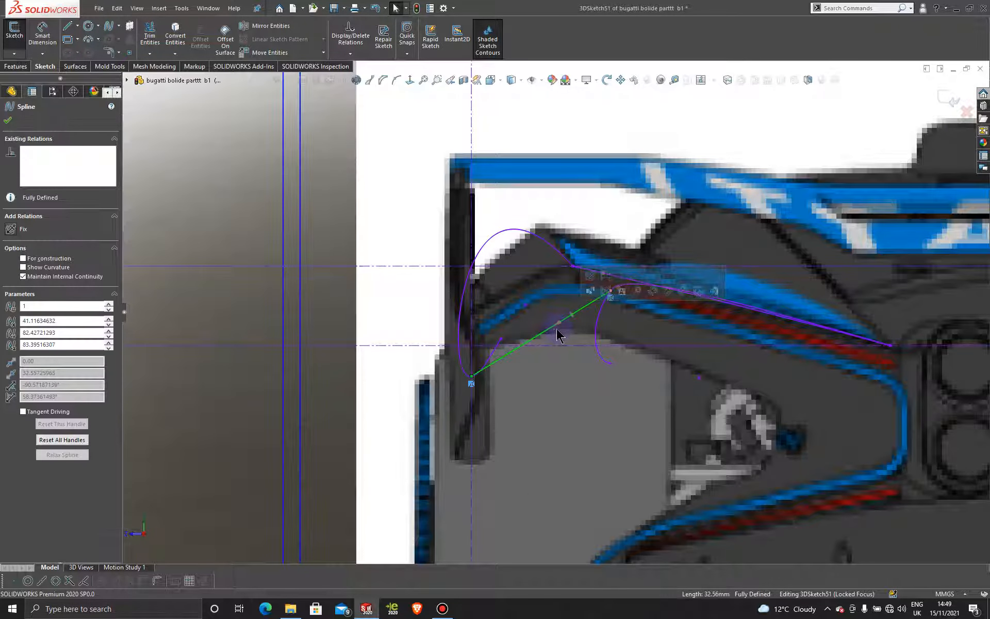
{"action": "left_click_drag", "start_coordinate": [557, 336], "coordinate": [592, 358]}
{"action": "scroll", "coordinate": [591, 358], "scroll_direction": "down", "scroll_amount": 3}
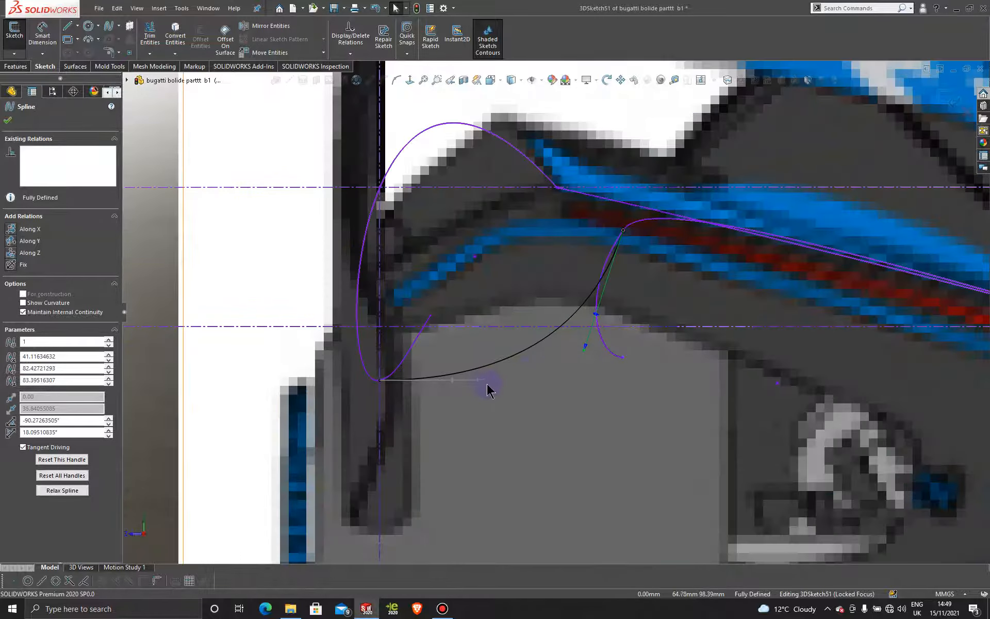
{"action": "left_click_drag", "start_coordinate": [487, 381], "coordinate": [510, 393]}
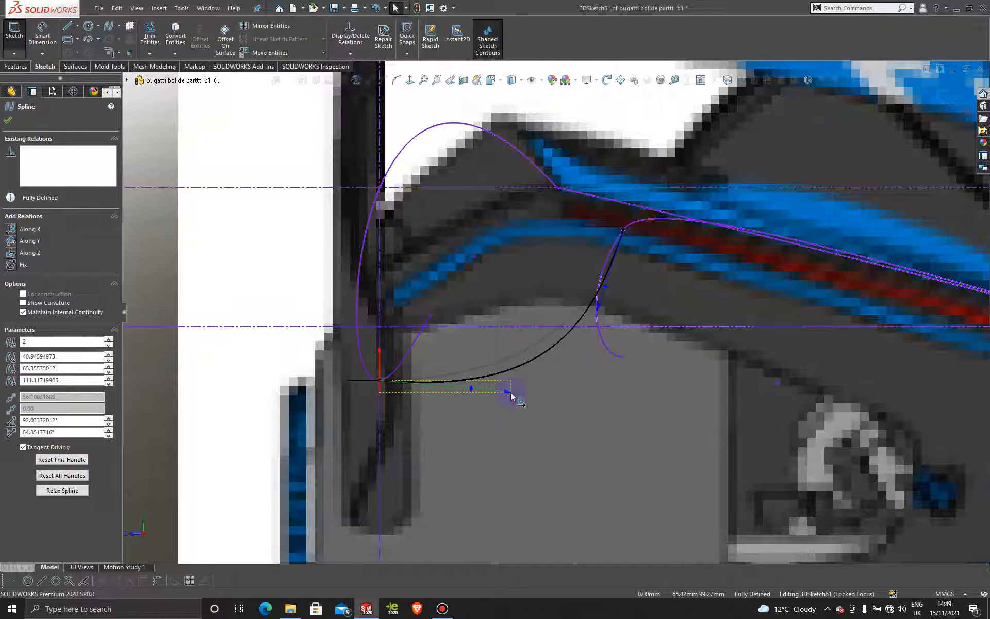
Step: Fine-tune the tangency handle at the cross spline's upper end and close the 3D sketch
{"action": "left_click", "coordinate": [595, 310]}
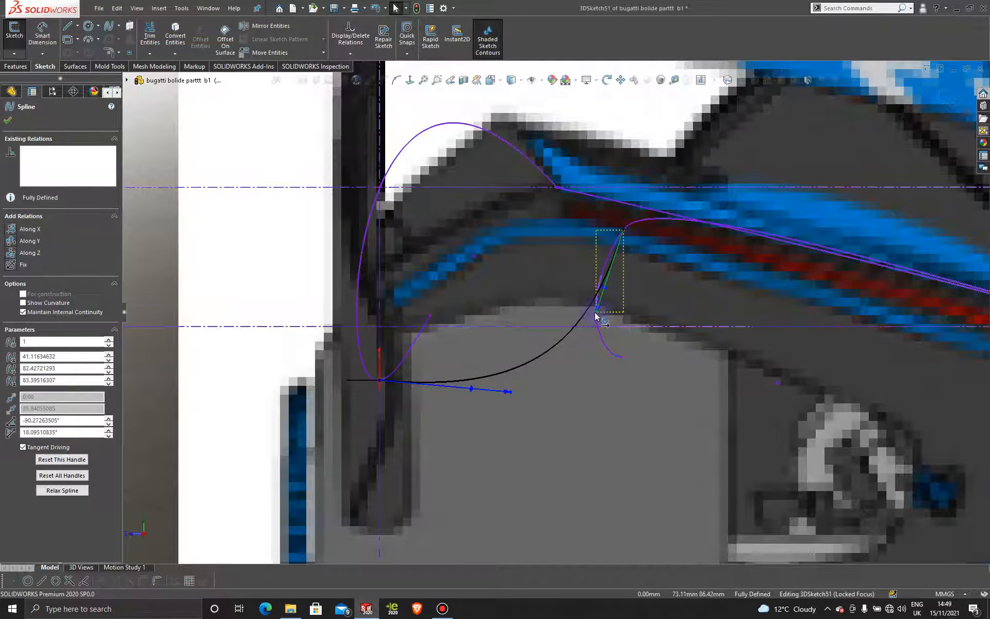
{"action": "left_click_drag", "start_coordinate": [595, 311], "coordinate": [593, 310]}
{"action": "scroll", "coordinate": [556, 312], "scroll_direction": "up", "scroll_amount": 3}
{"action": "scroll", "coordinate": [592, 314], "scroll_direction": "up", "scroll_amount": 3}
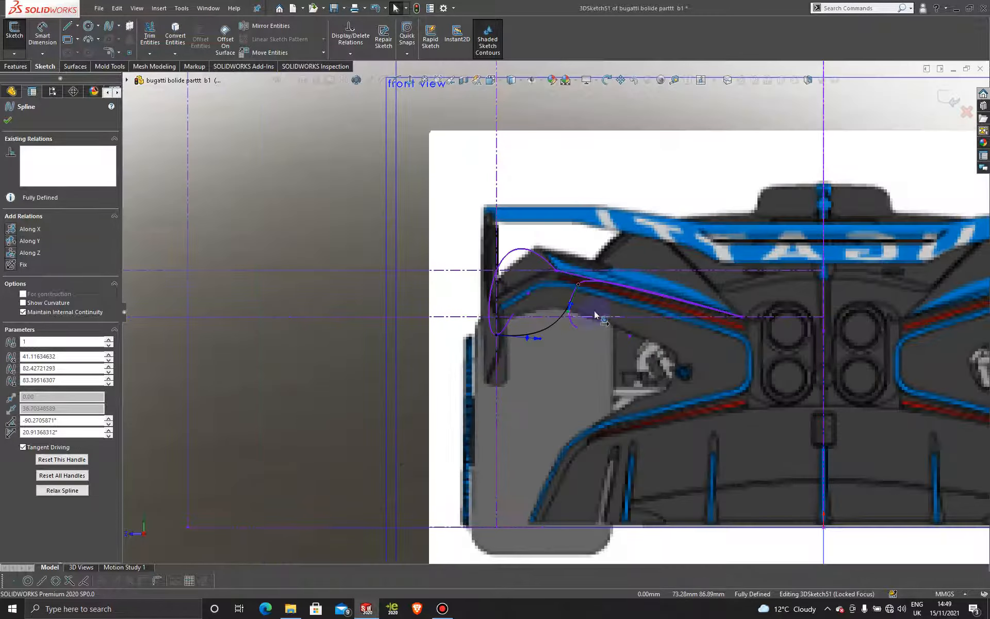
{"action": "left_click", "coordinate": [952, 98]}
{"action": "left_click", "coordinate": [953, 97]}
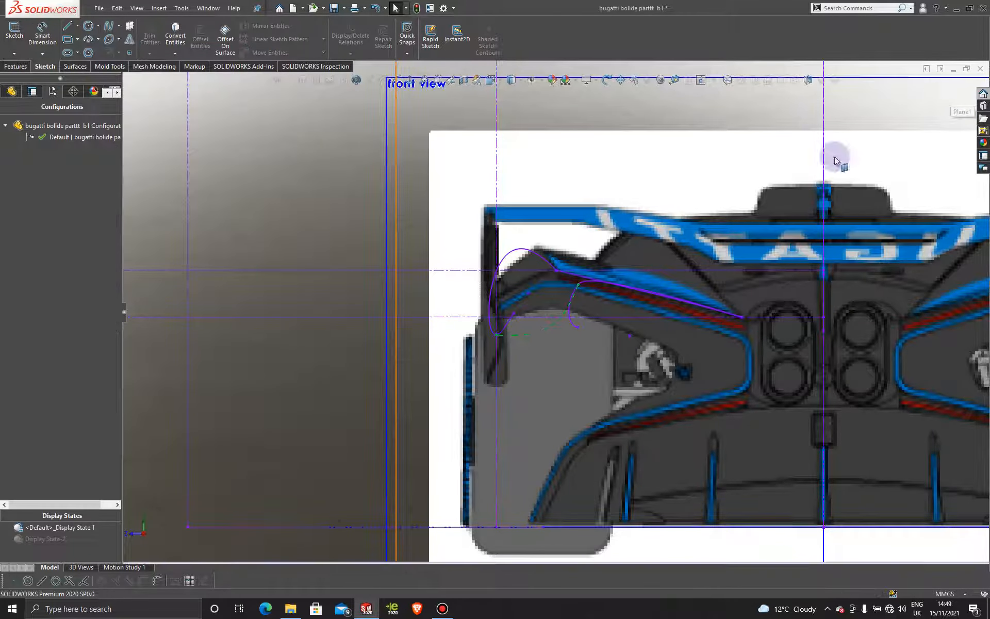
Step: Orbit to an oblique view of the rear splines and activate Display State-2 to hide the reference pictures
{"action": "scroll", "coordinate": [431, 278], "scroll_direction": "up", "scroll_amount": 4}
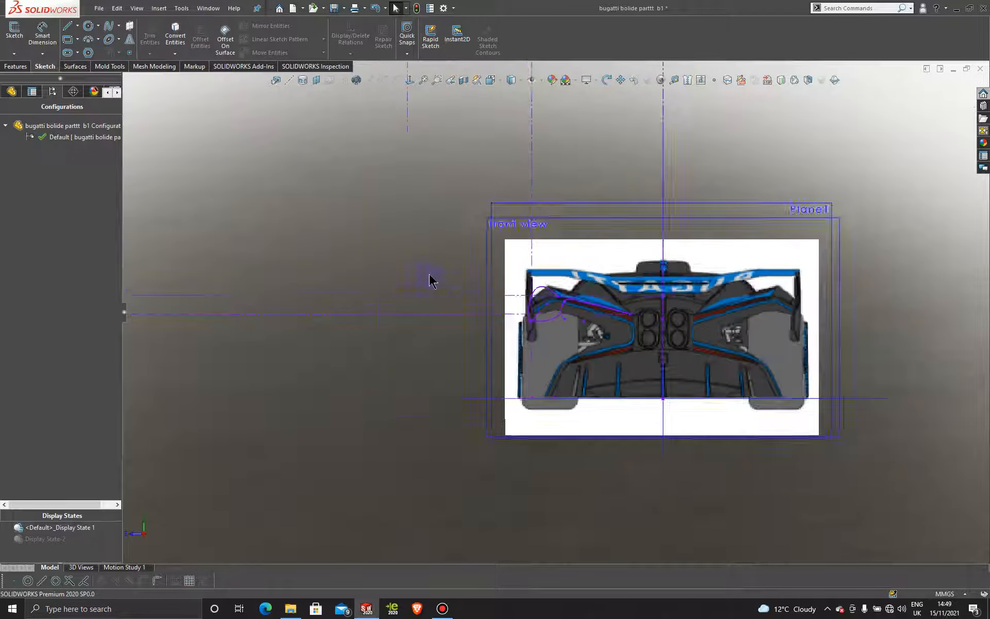
{"action": "mouse_move", "coordinate": [460, 309]}
{"action": "middle_mouse_down"}
{"action": "mouse_move", "coordinate": [485, 286]}
{"action": "mouse_move", "coordinate": [617, 338]}
{"action": "mouse_move", "coordinate": [632, 378]}
{"action": "mouse_move", "coordinate": [627, 391]}
{"action": "mouse_move", "coordinate": [612, 389]}
{"action": "mouse_move", "coordinate": [649, 346]}
{"action": "mouse_move", "coordinate": [666, 363]}
{"action": "mouse_move", "coordinate": [598, 382]}
{"action": "middle_mouse_up"}
{"action": "scroll", "coordinate": [617, 338], "scroll_direction": "down", "scroll_amount": 4}
{"action": "left_click", "coordinate": [60, 539]}
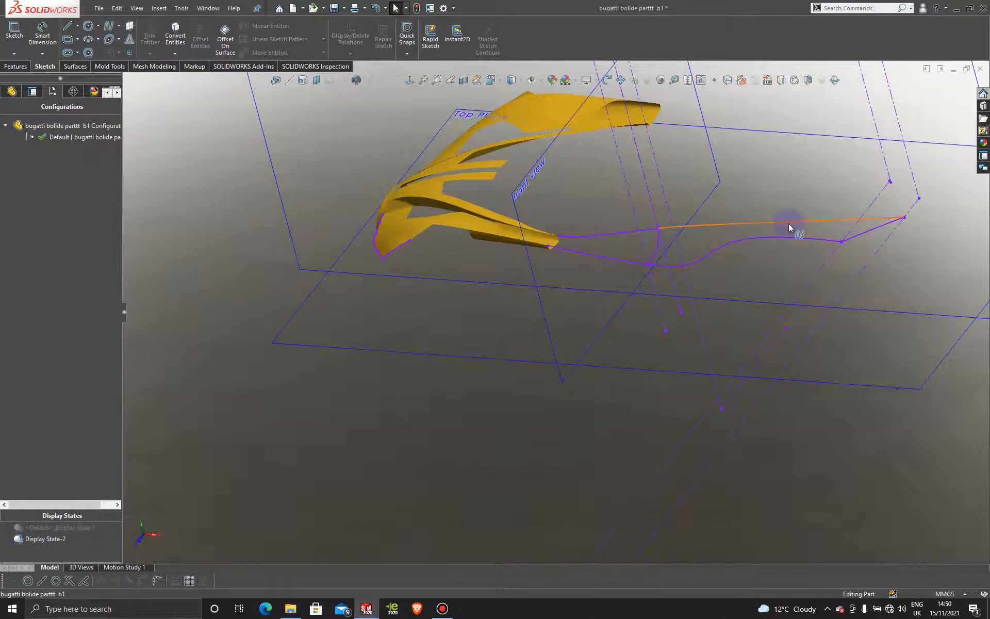
{"action": "scroll", "coordinate": [741, 251], "scroll_direction": "down", "scroll_amount": 5}
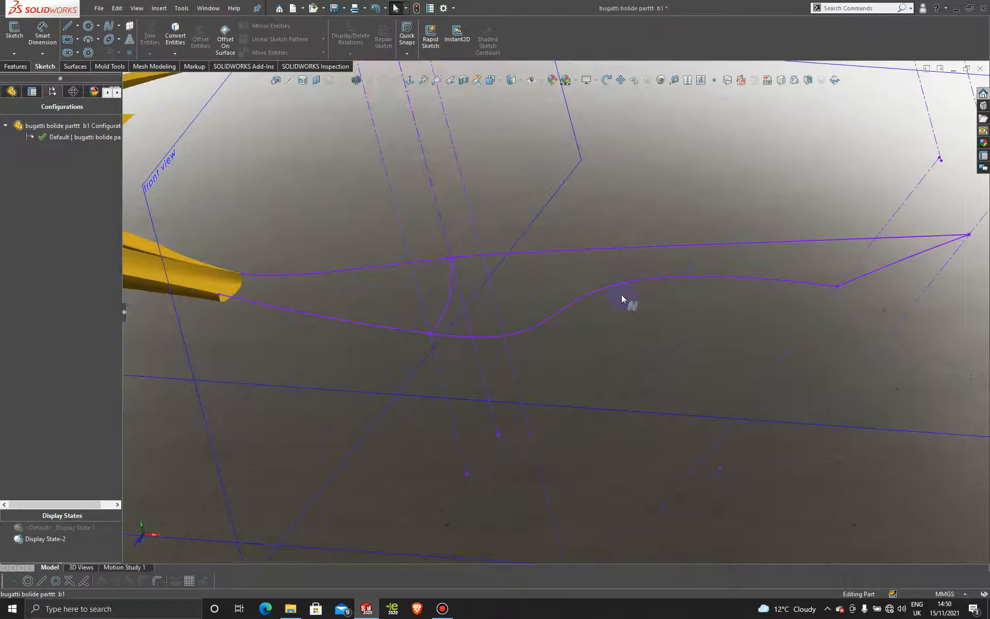